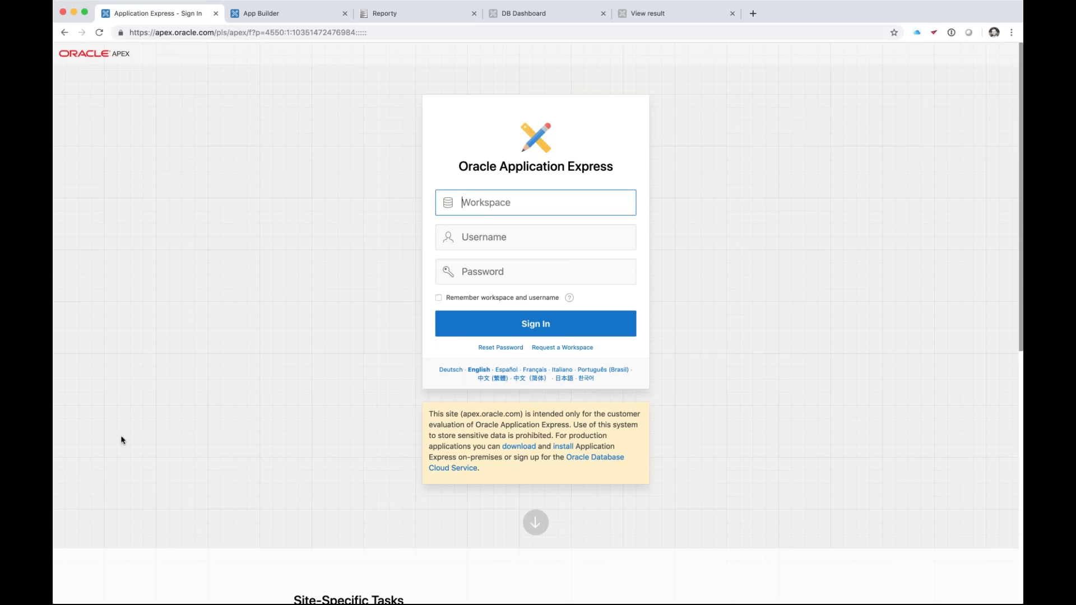
- Switch from the APEX sign-in page in Chrome to the Excel tasks workbook
key(super+shift+4)
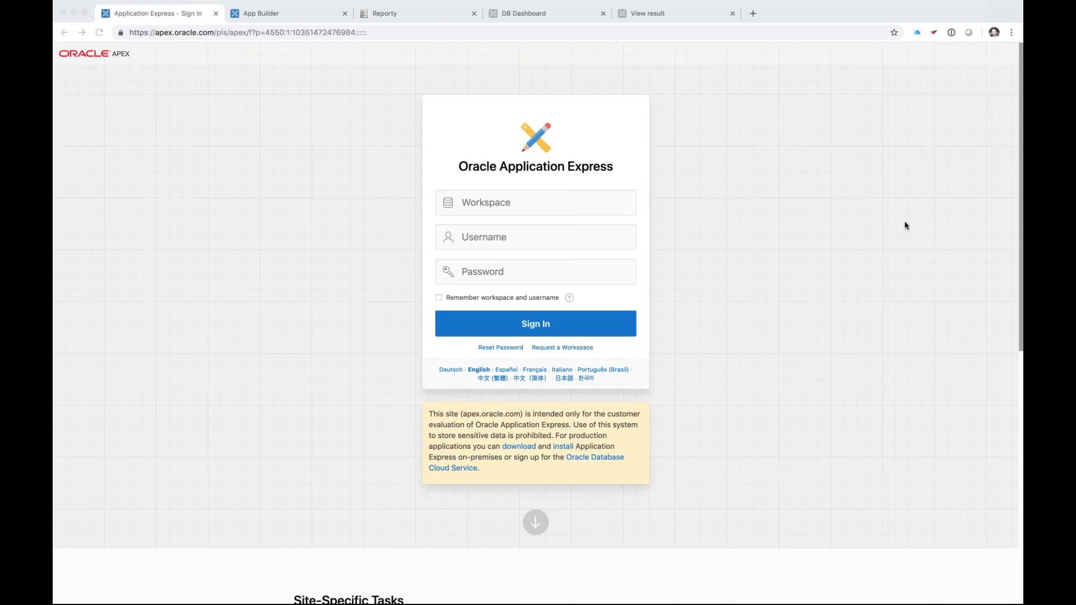
key(super+Tab)
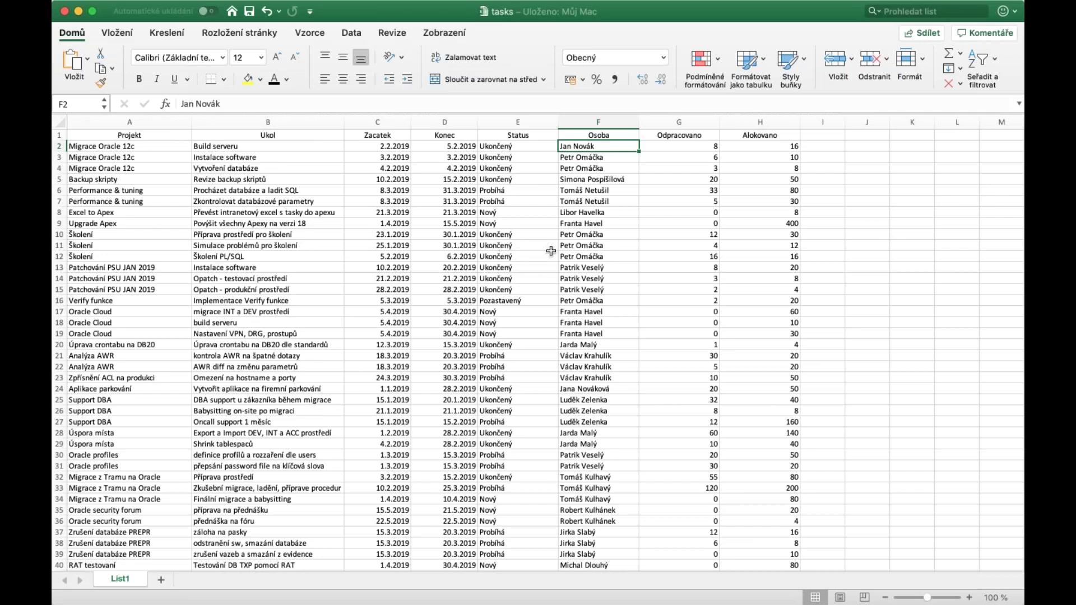
- Inspect the task rows, including the Školení PL/SQL allocated hours, then return to the APEX sign-in page
click(670, 267)
click(734, 260)
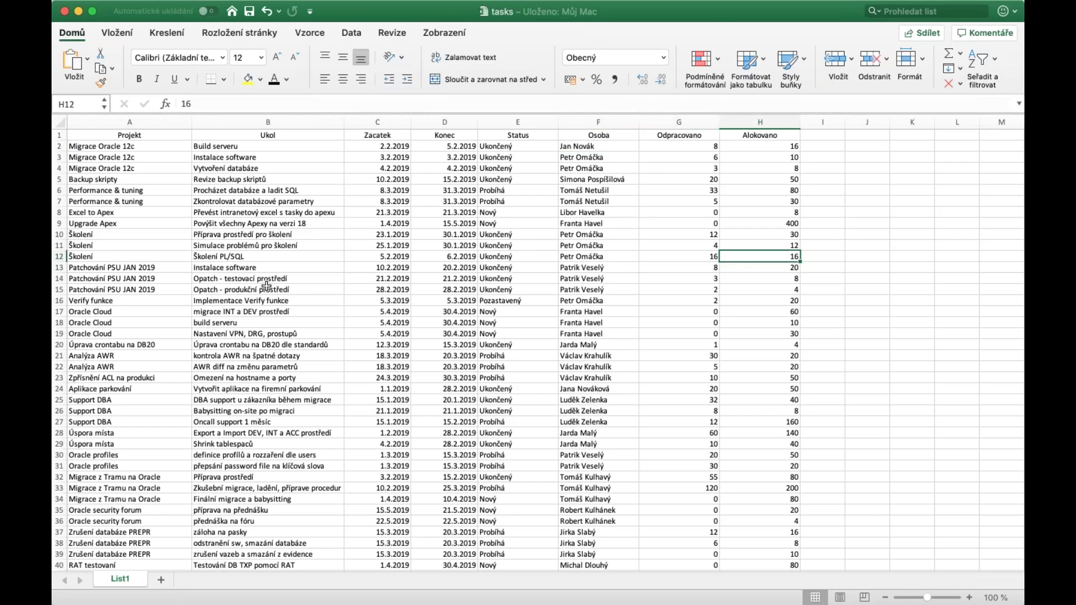
scroll(267, 287, down, 2)
scroll(267, 286, up, 2)
key(super+Tab)
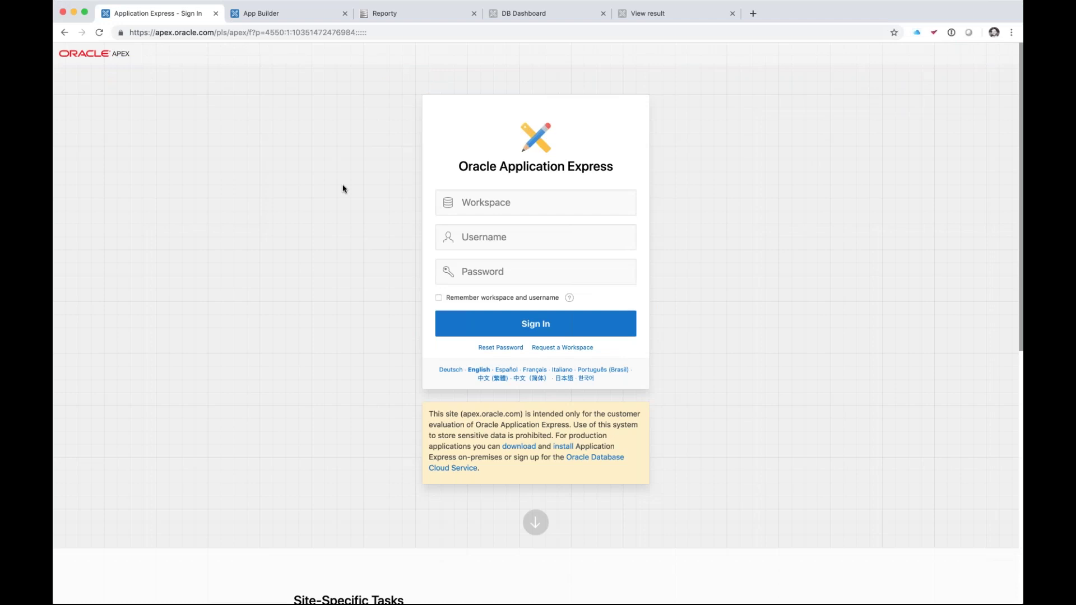
- Sign in to APEX with the workspace name, the user's e-mail username and the account password
click(532, 209)
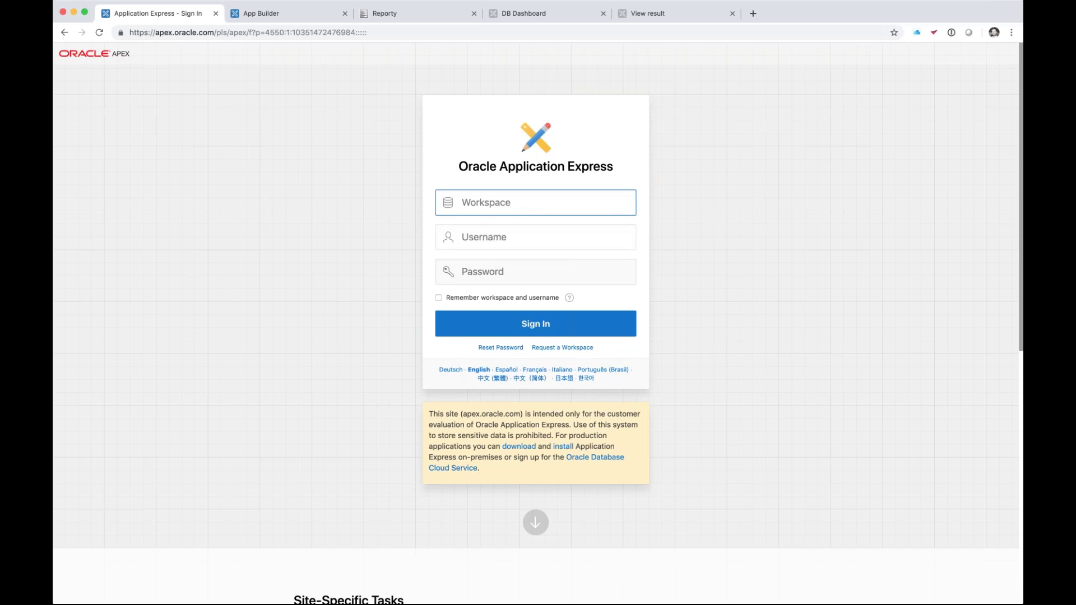
text(digitec)
key(Tab)
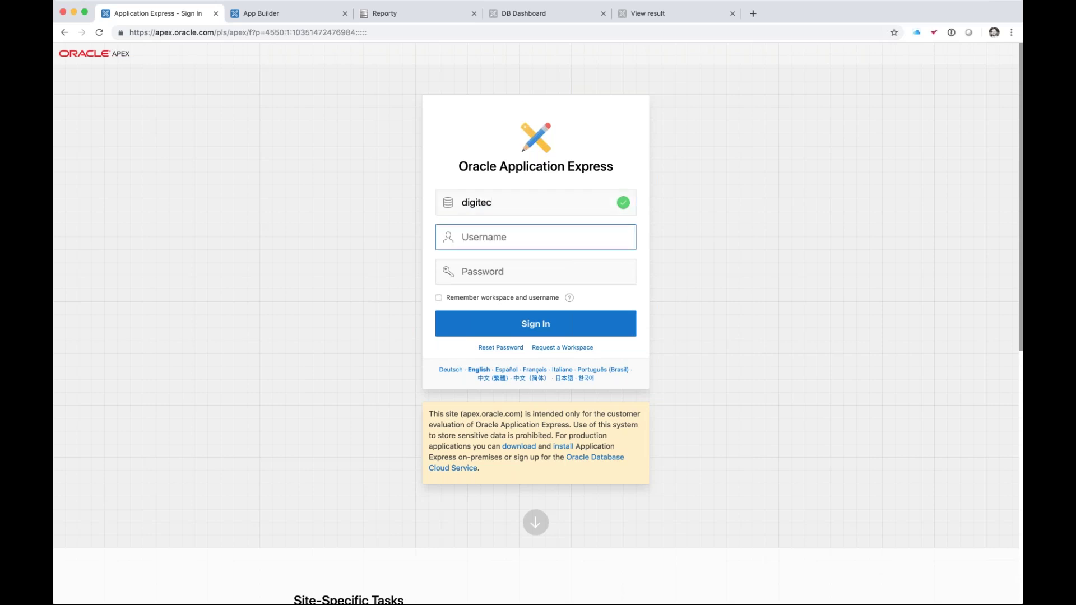
key(Tab)
text(••••••••••)
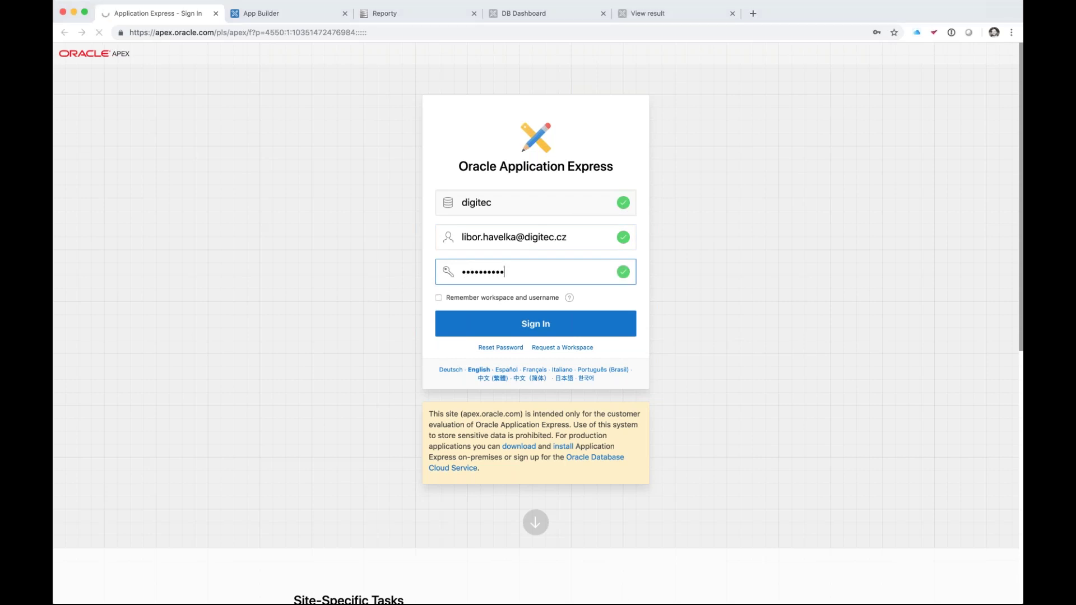
key(Return)
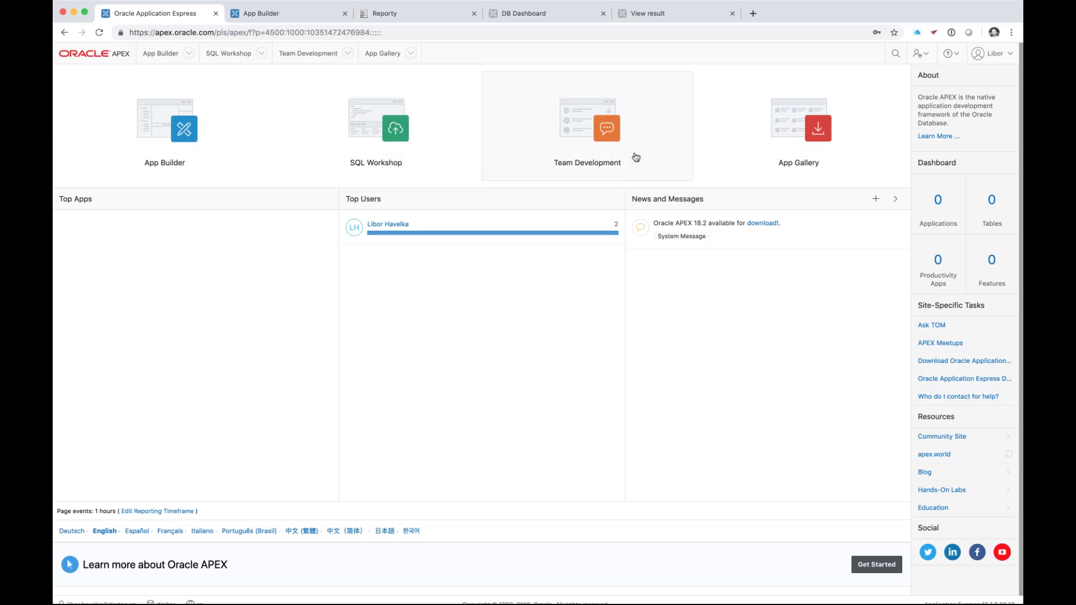
- Open App Builder and browse the Productivity and Sample Apps gallery
click(156, 132)
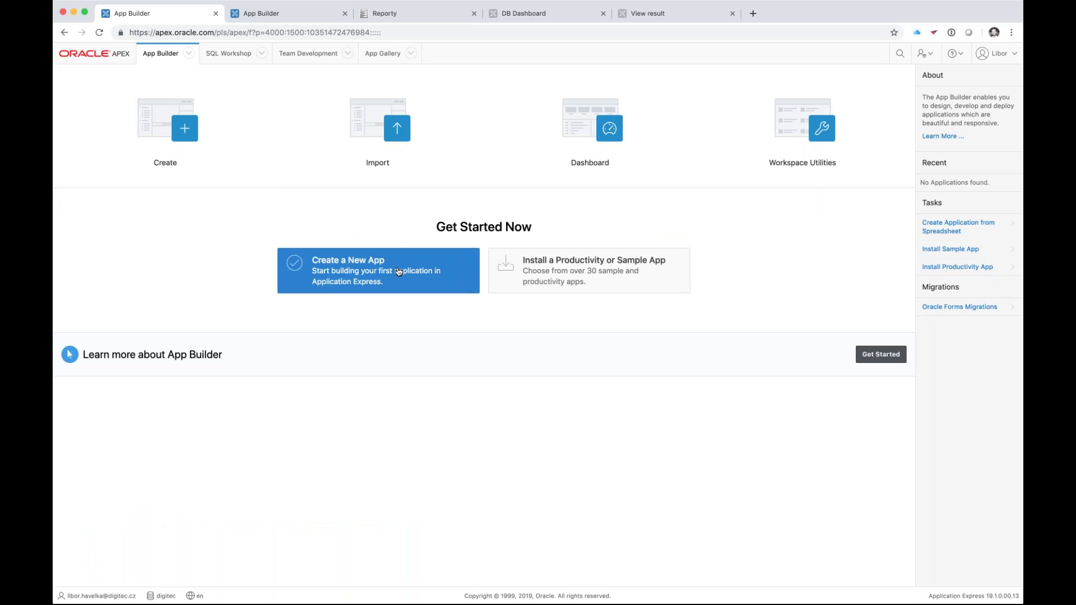
click(579, 273)
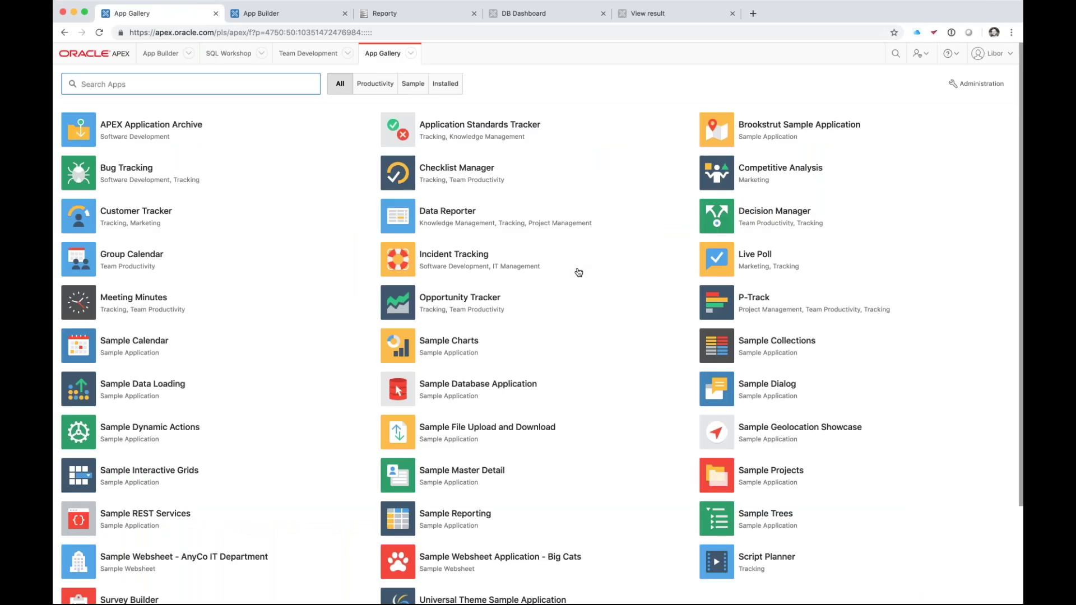
scroll(579, 272, down, 3)
scroll(578, 273, up, 3)
- Start a new app From a File in Copy and Paste mode, then switch to the Excel task table
click(156, 61)
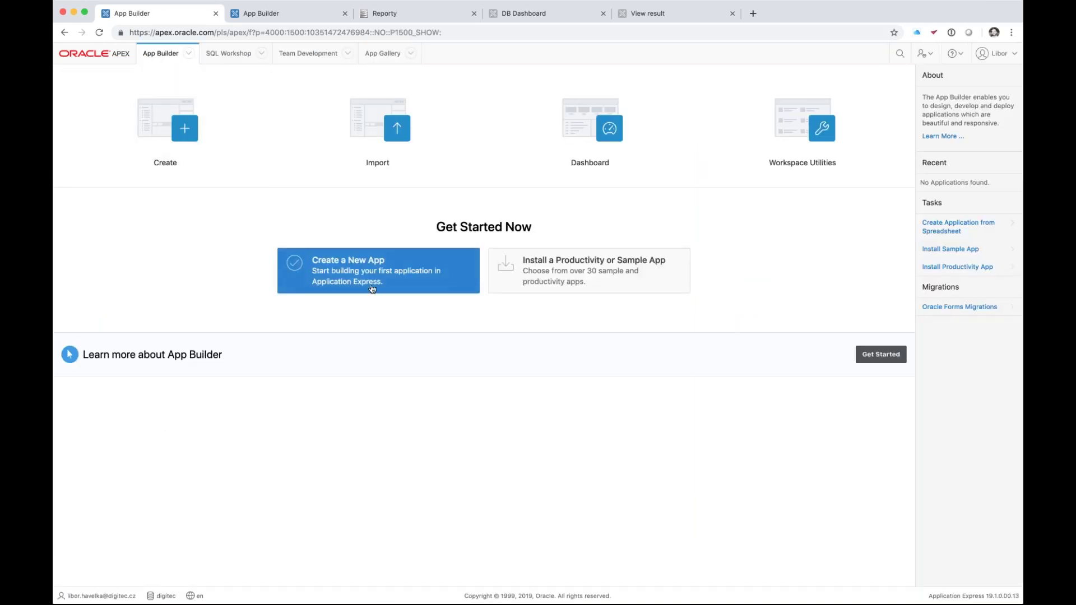
click(377, 283)
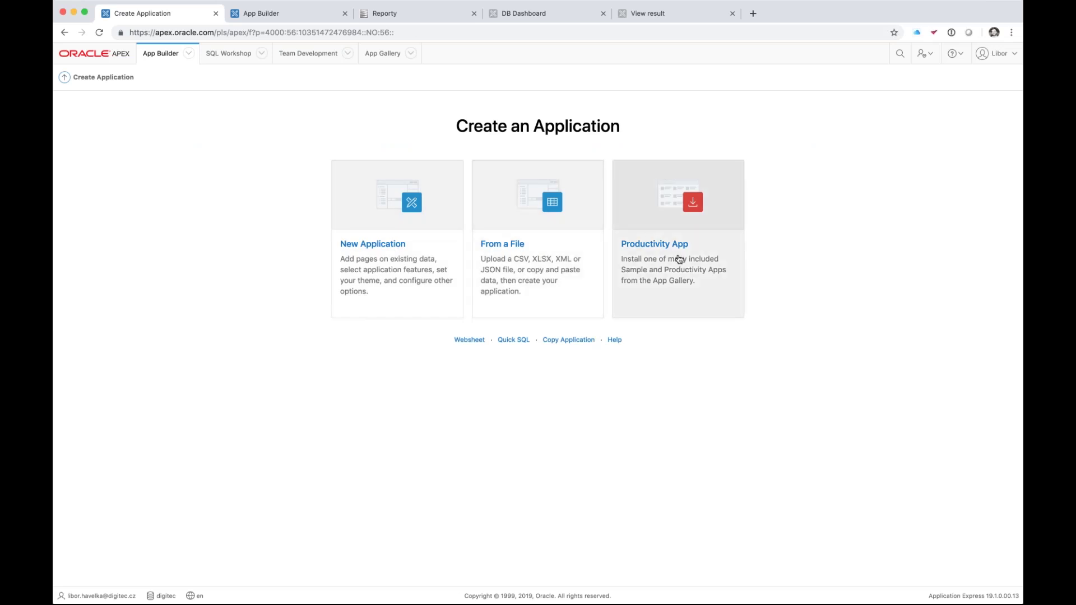
click(523, 219)
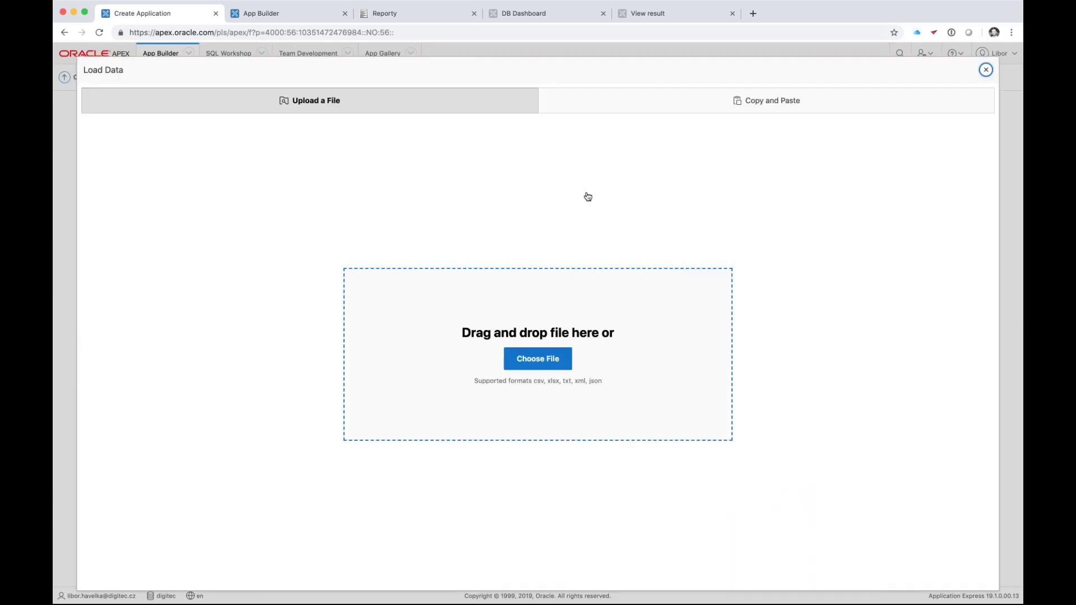
click(651, 105)
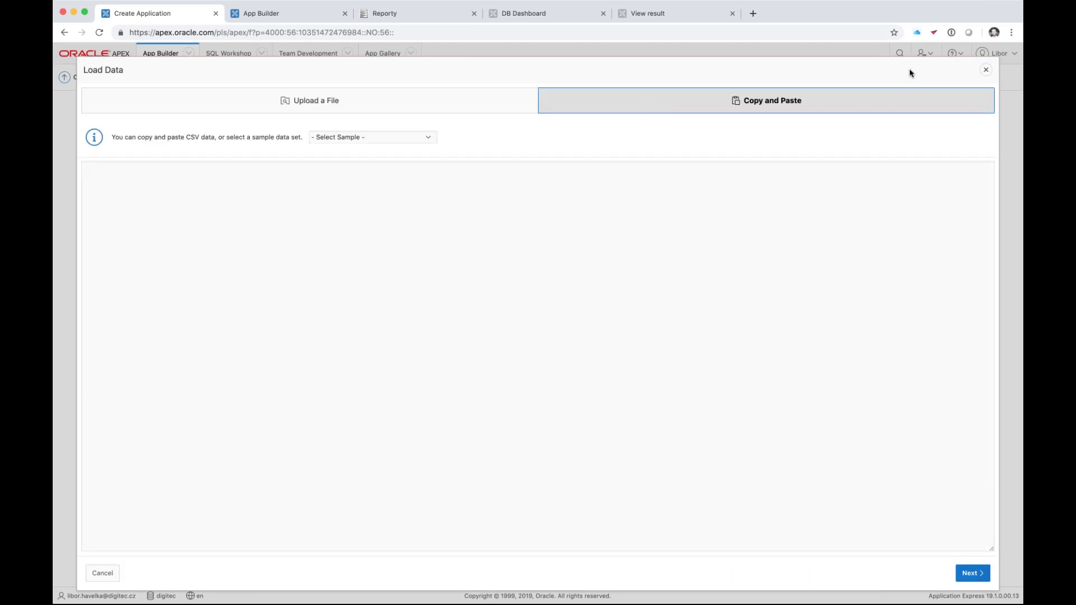
key(super+Tab)
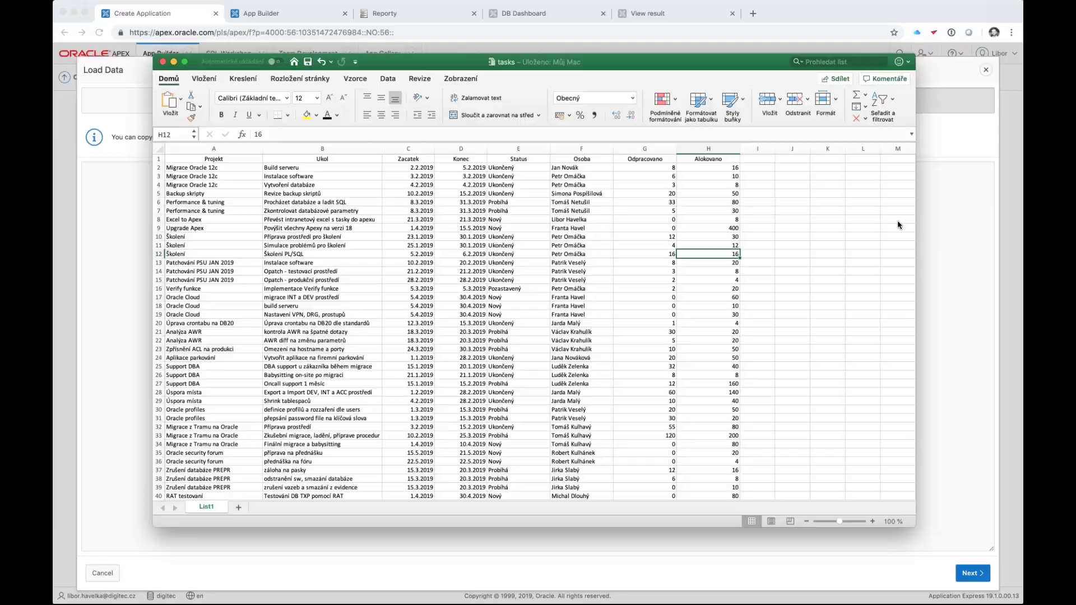
click(185, 176)
- Copy the entire Excel task table and paste it into the APEX Load Data text area
key(ctrl+a)
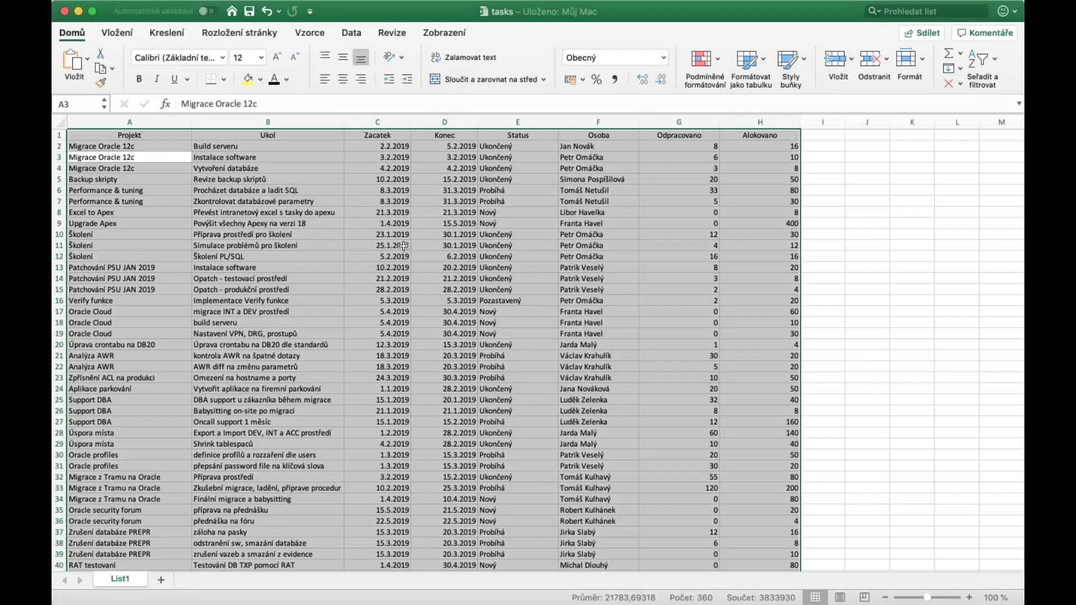
key(super+c)
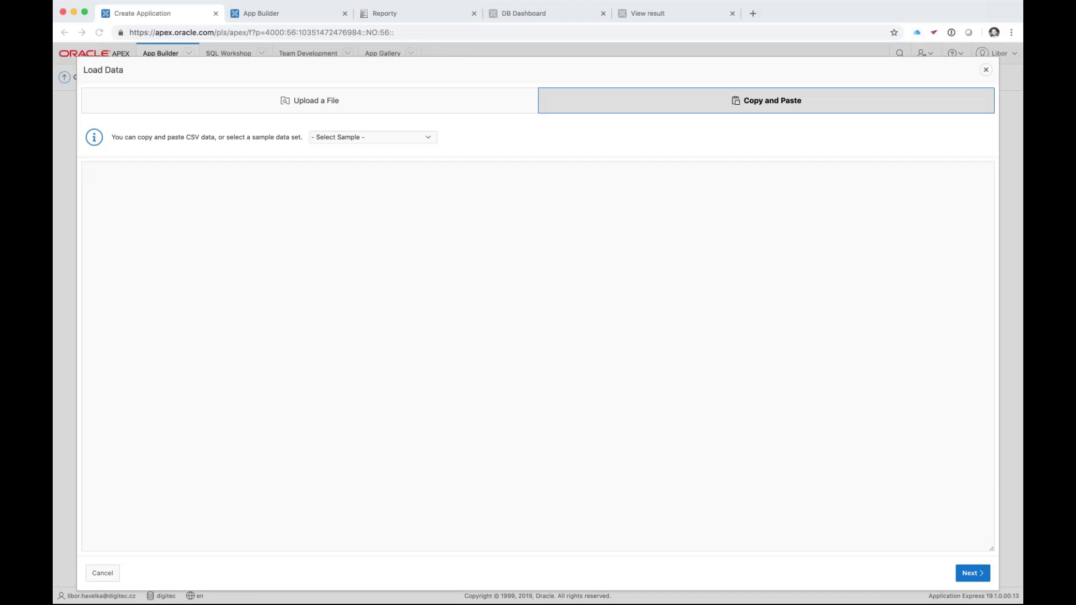
click(123, 204)
key(super+v)
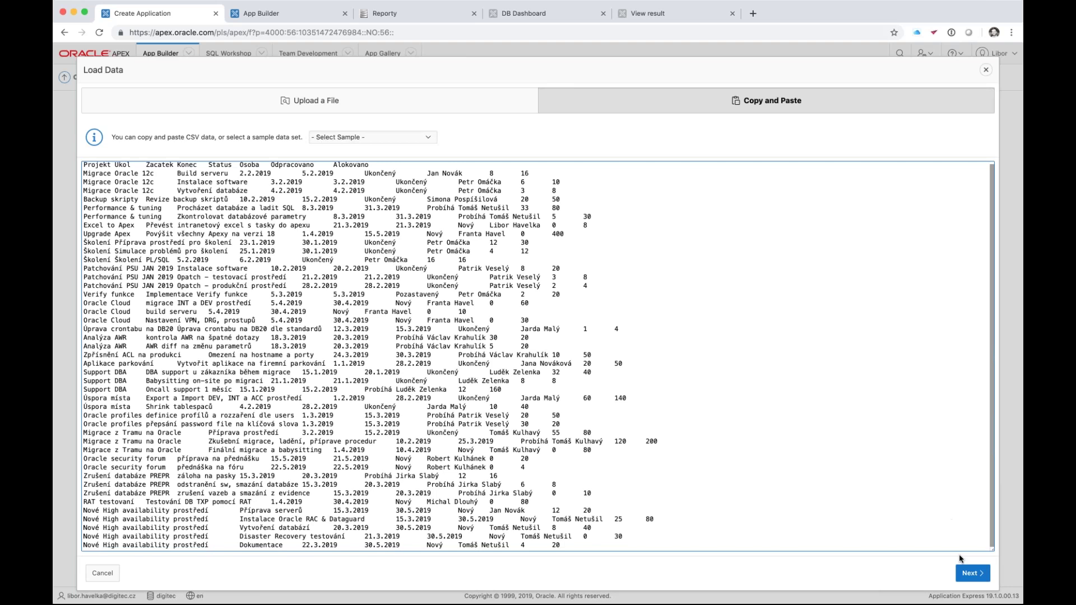
- Parse the pasted data, review all 45 rows in the Configure preview, and save the changes
click(966, 577)
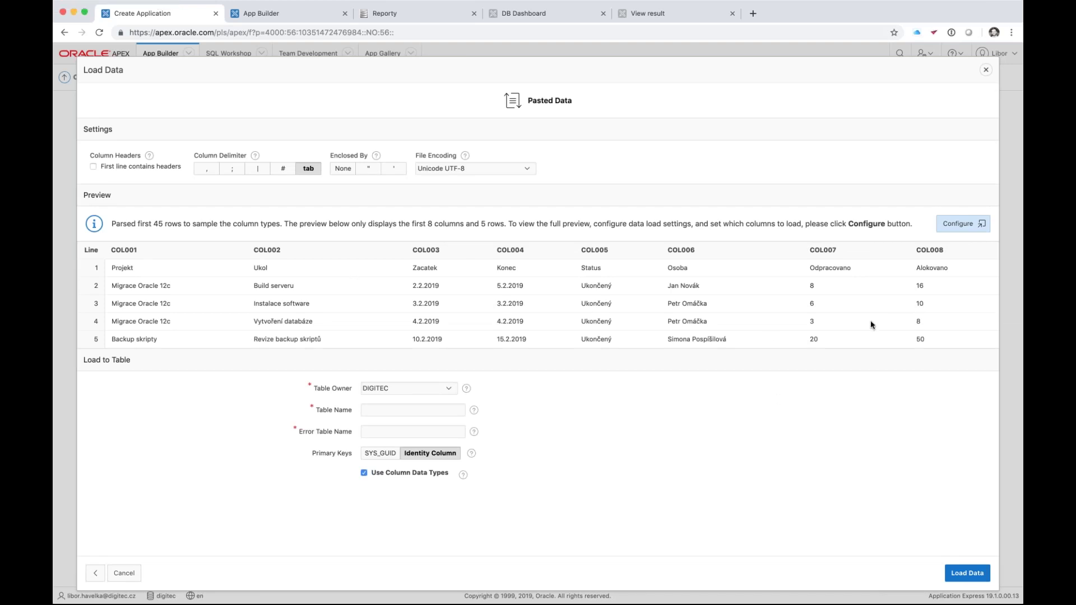
click(961, 224)
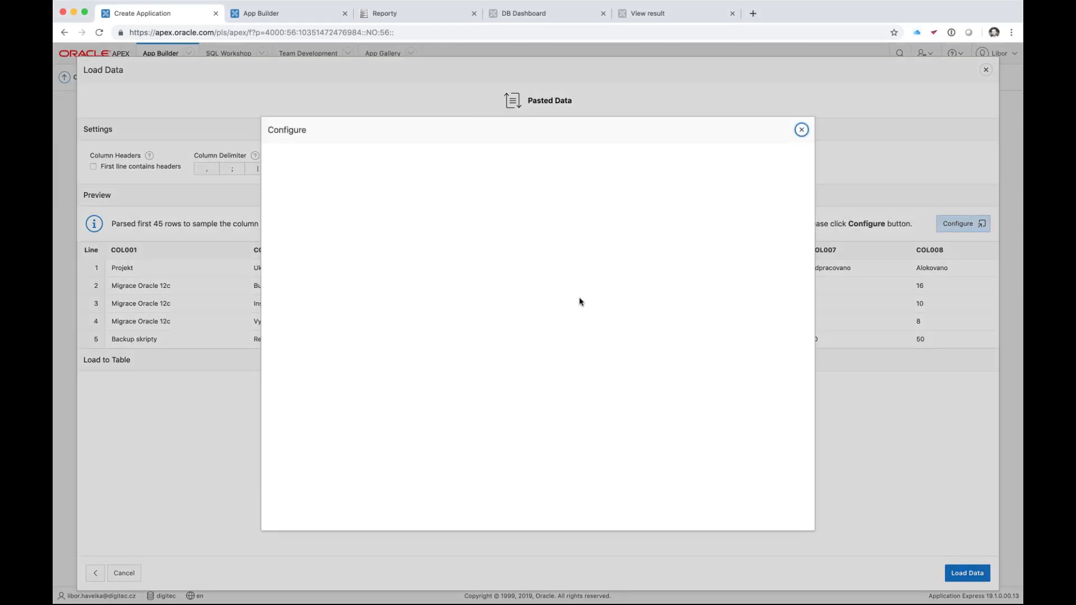
scroll(538, 353, down, 5)
scroll(538, 353, down, 8)
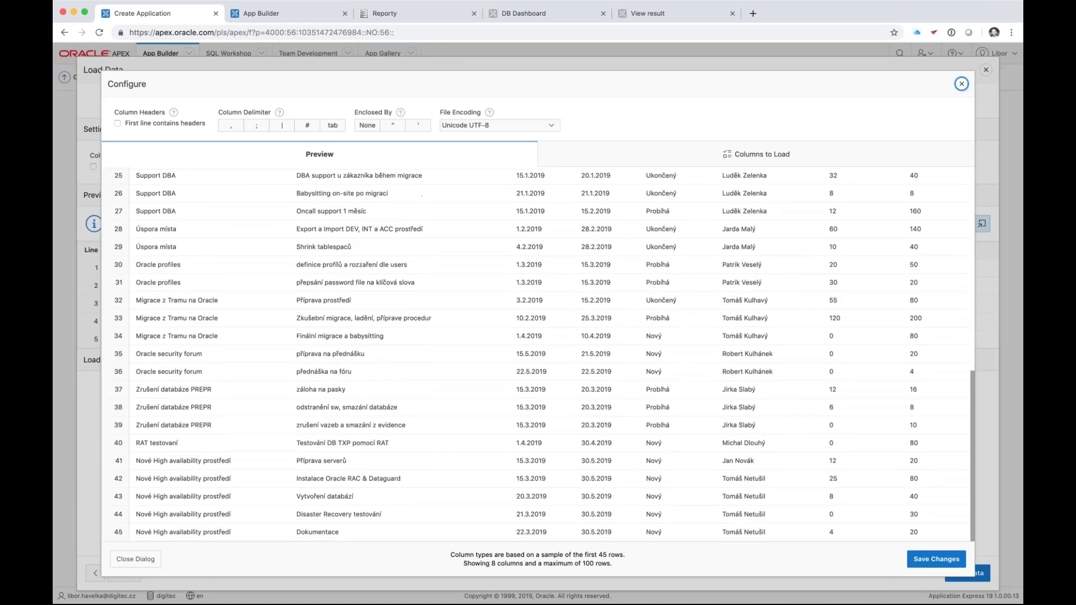
scroll(538, 353, up, 13)
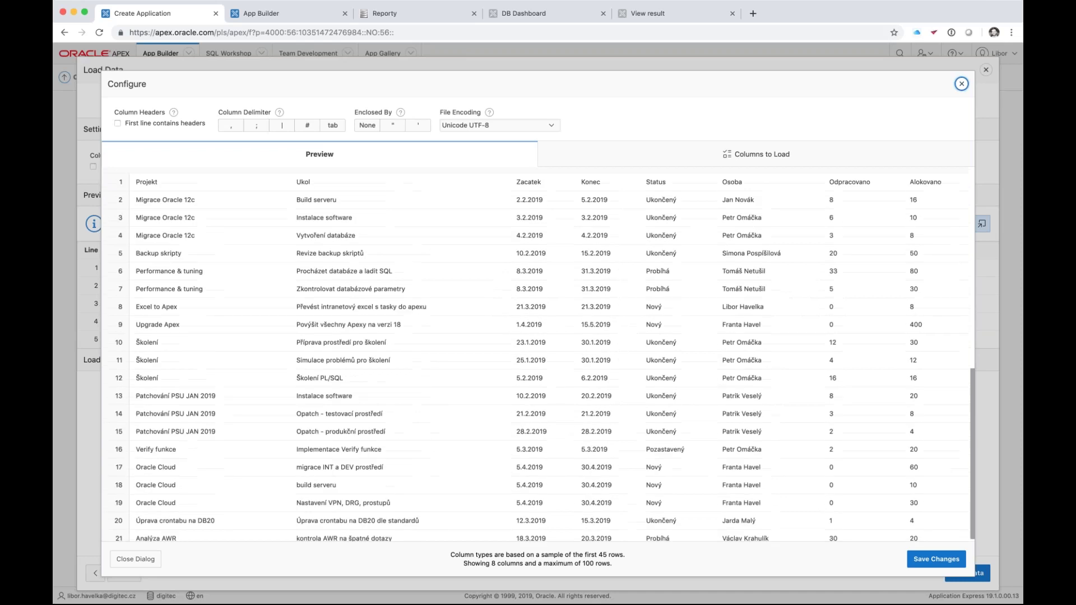
click(923, 562)
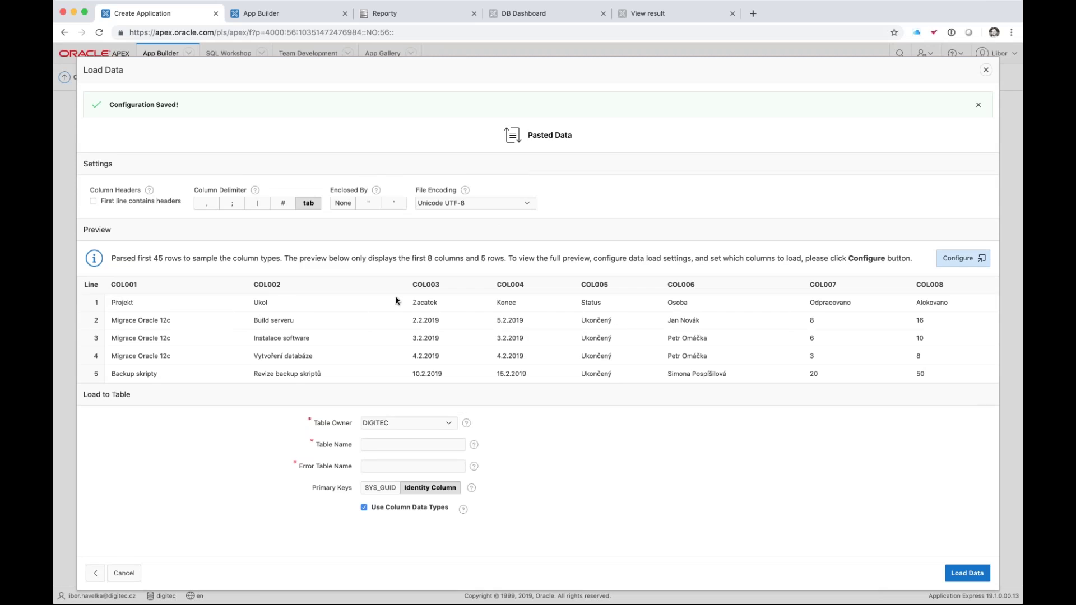
- Mark the first line as headers and load the tasks into a new table named UKOLY
click(93, 202)
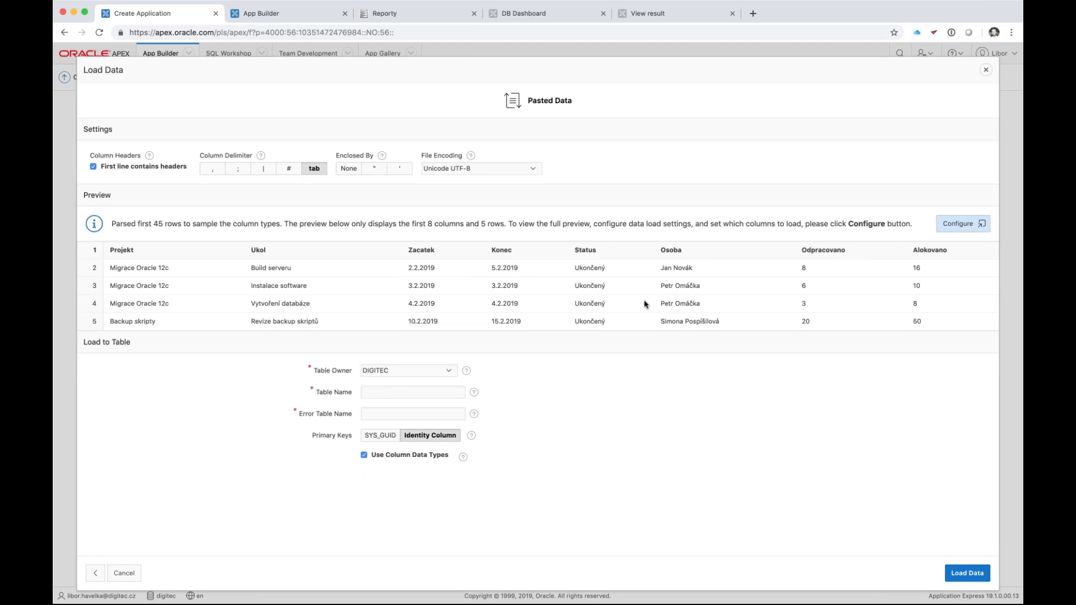
click(398, 392)
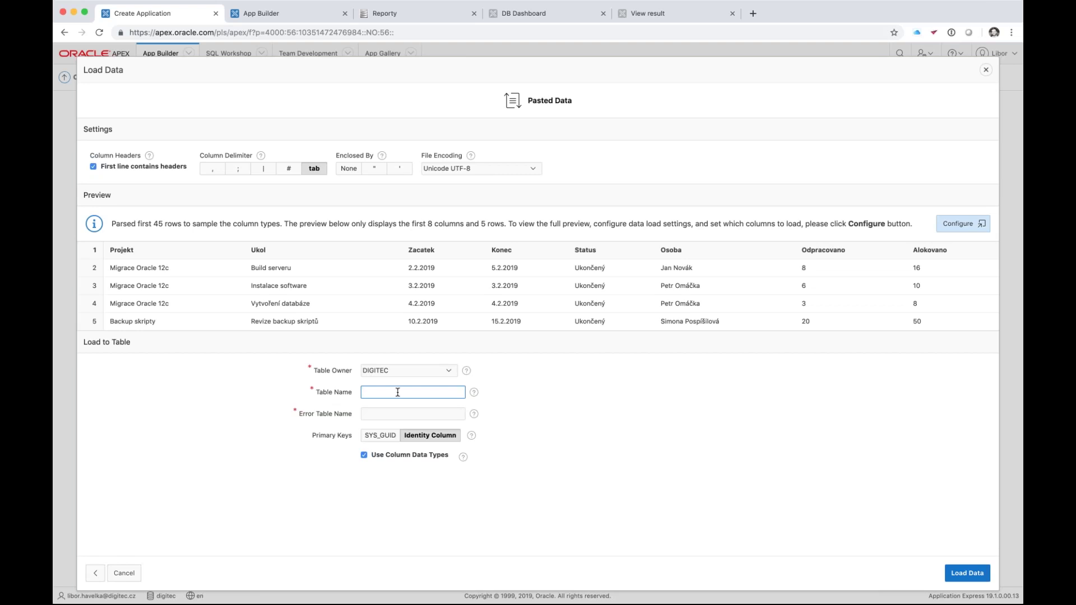
text(UKOLY)
key(Tab)
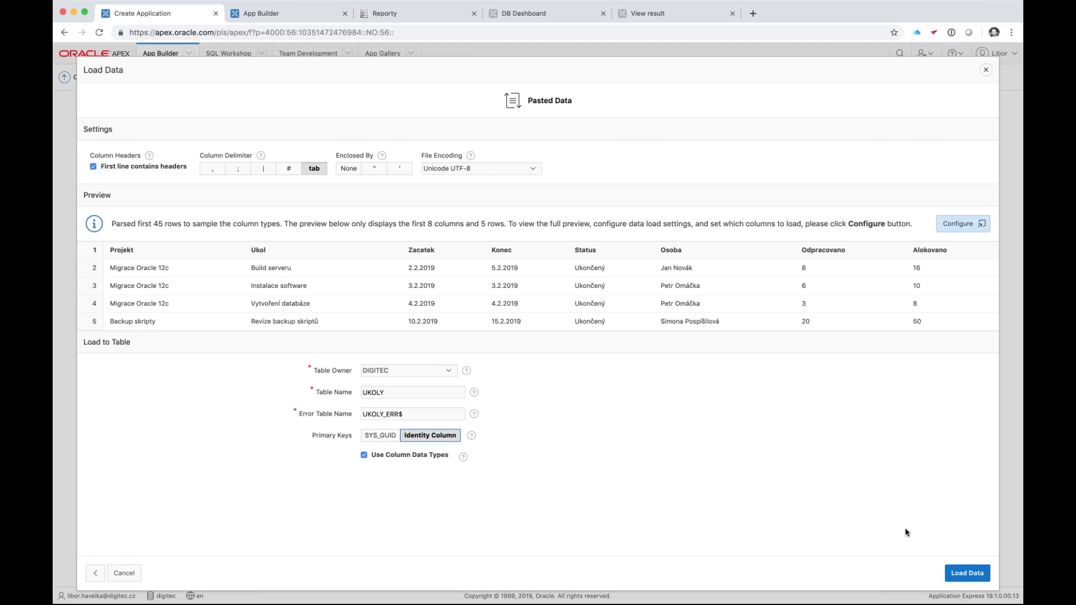
click(976, 575)
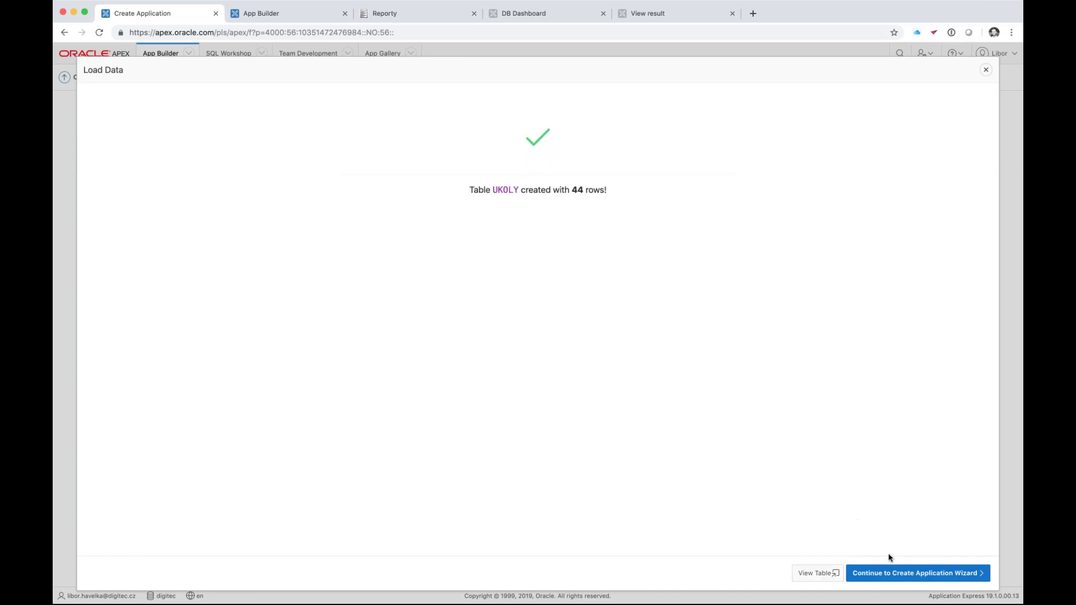
- Continue to building an application from the table and name it 'Ukoly'
click(911, 577)
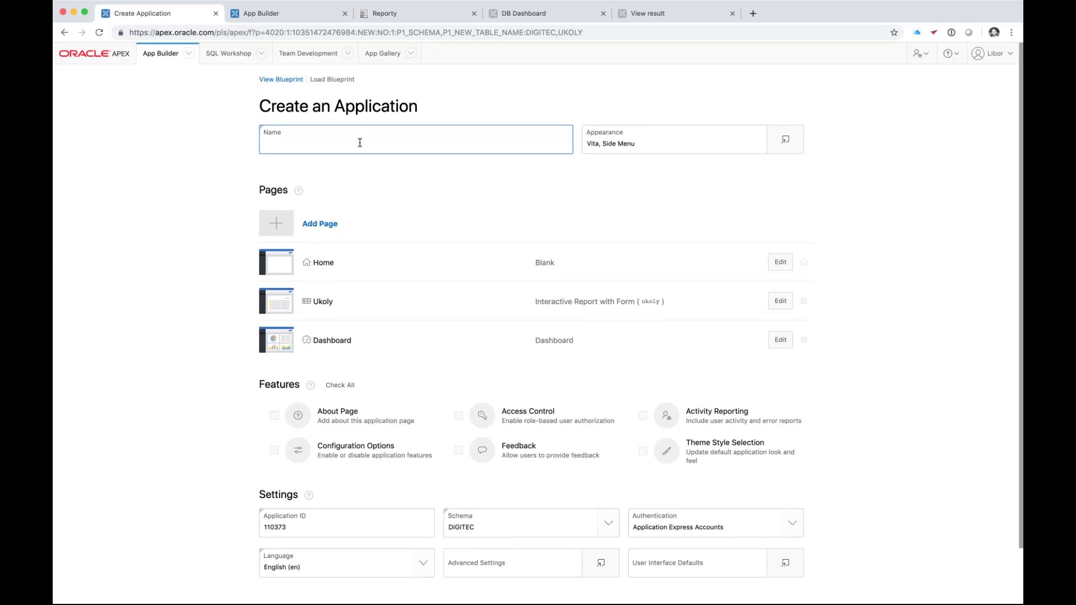
text(Ukoly)
click(861, 234)
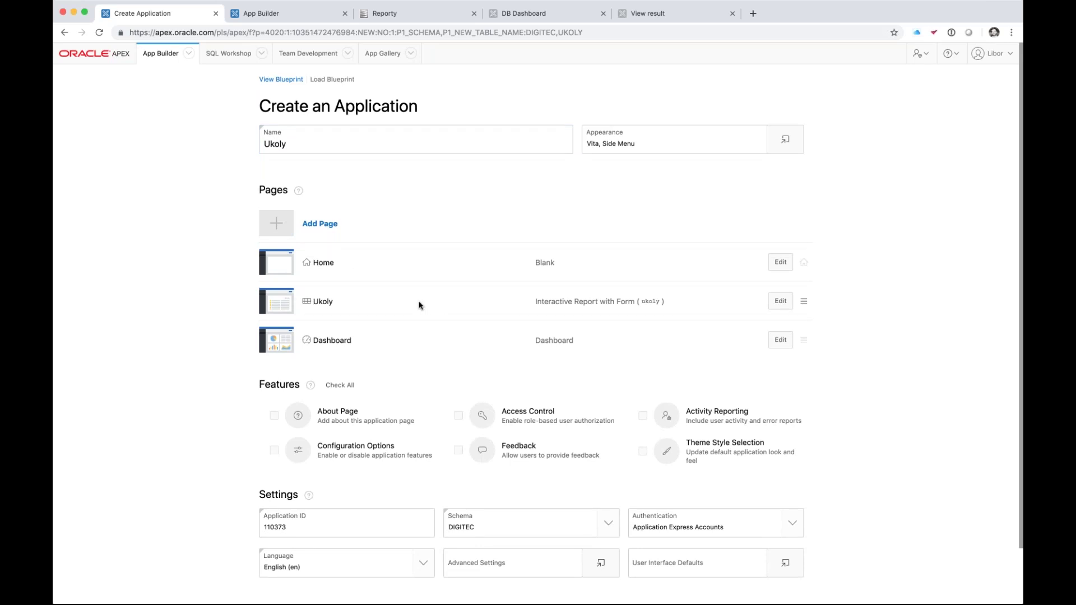
- Drag the Dashboard page above the Ukoly report page in the page list
drag(536, 302, 608, 303)
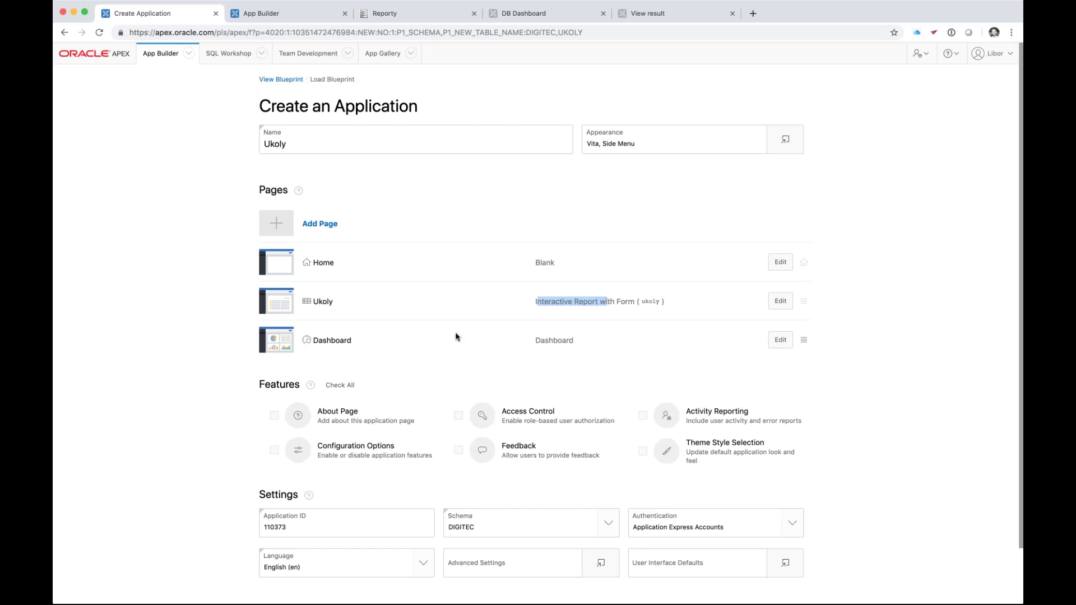
click(391, 328)
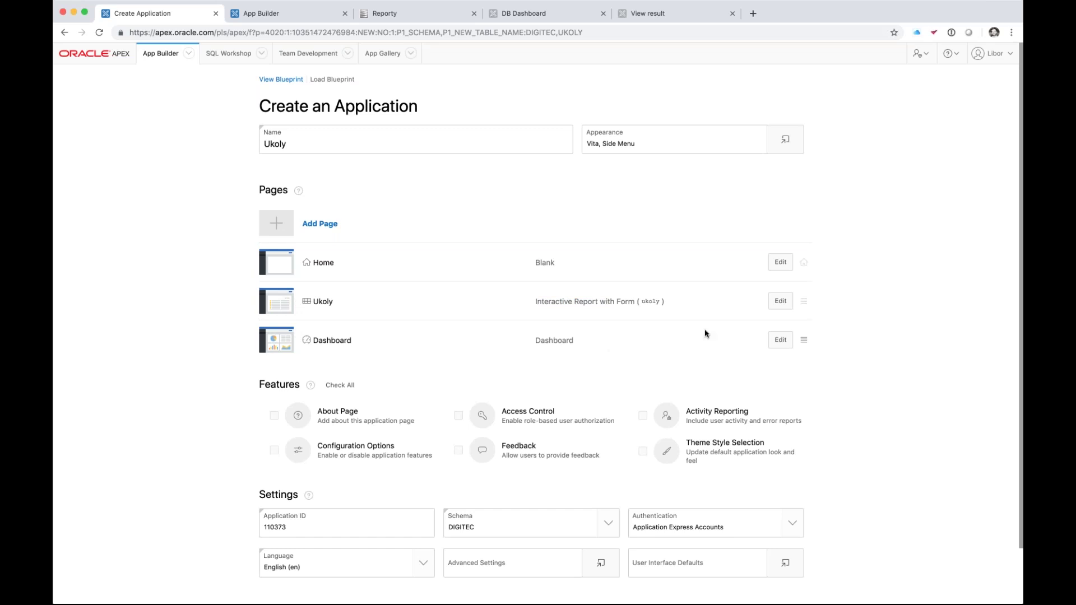
drag(807, 343, 803, 301)
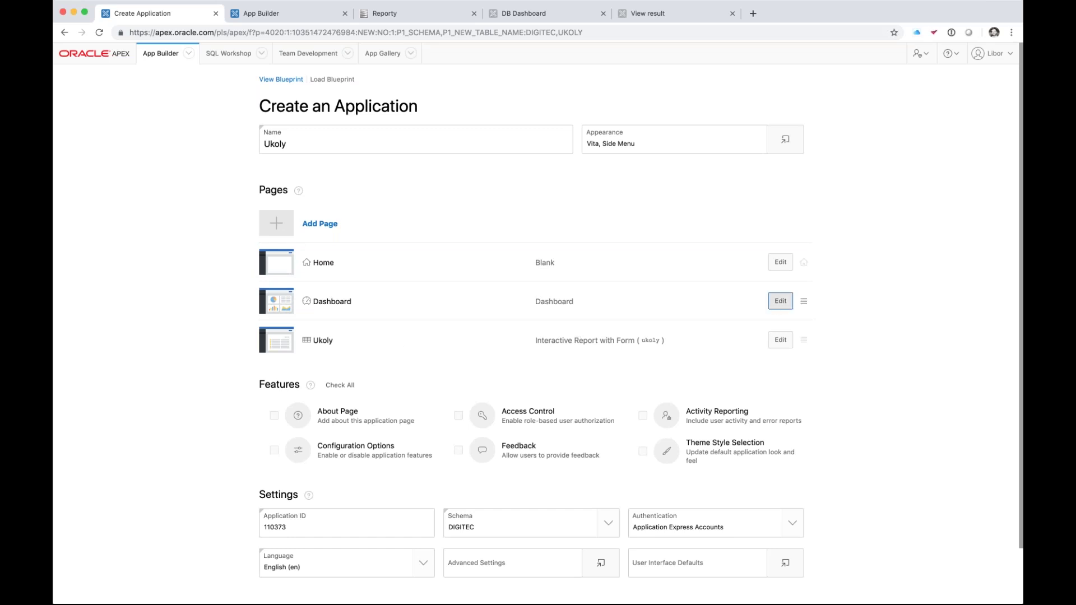
click(780, 301)
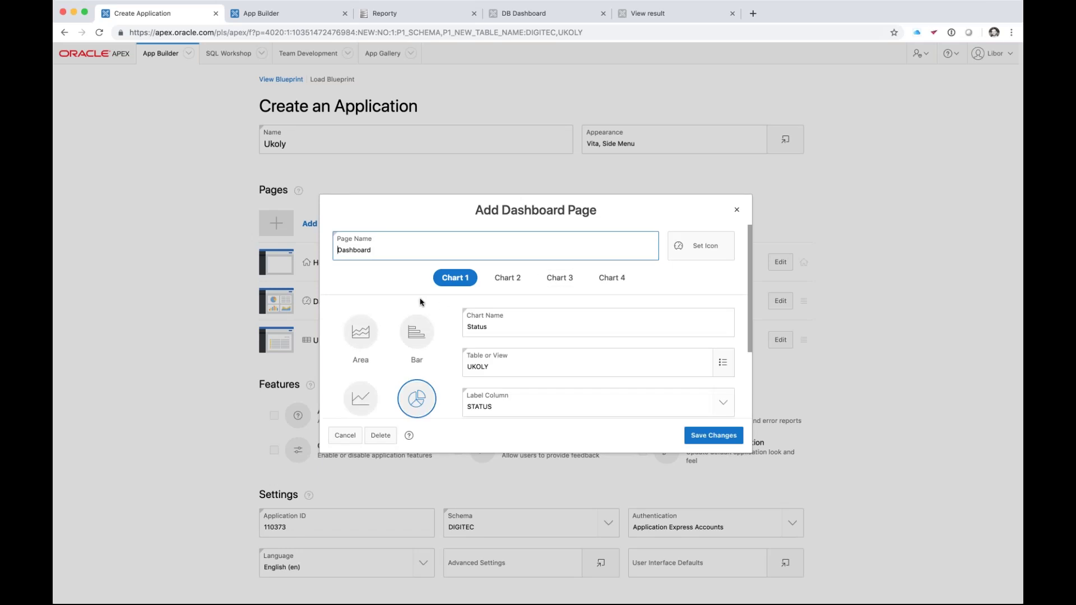
- Review Chart 1 of the Dashboard page: a Status pie chart counting UKOLY rows by STATUS
scroll(423, 303, down, 1)
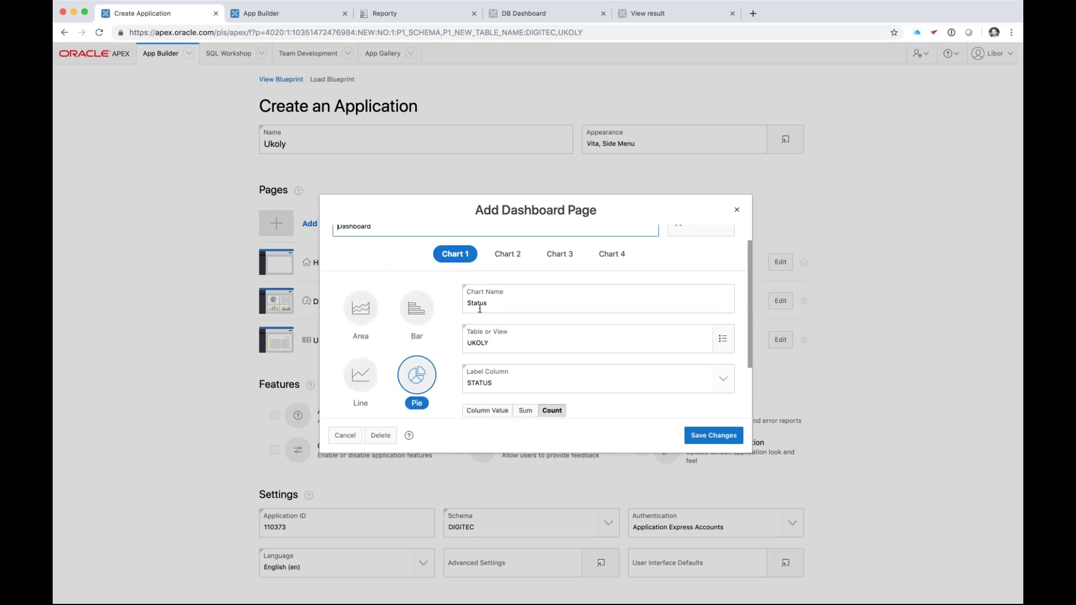
scroll(497, 367, down, 3)
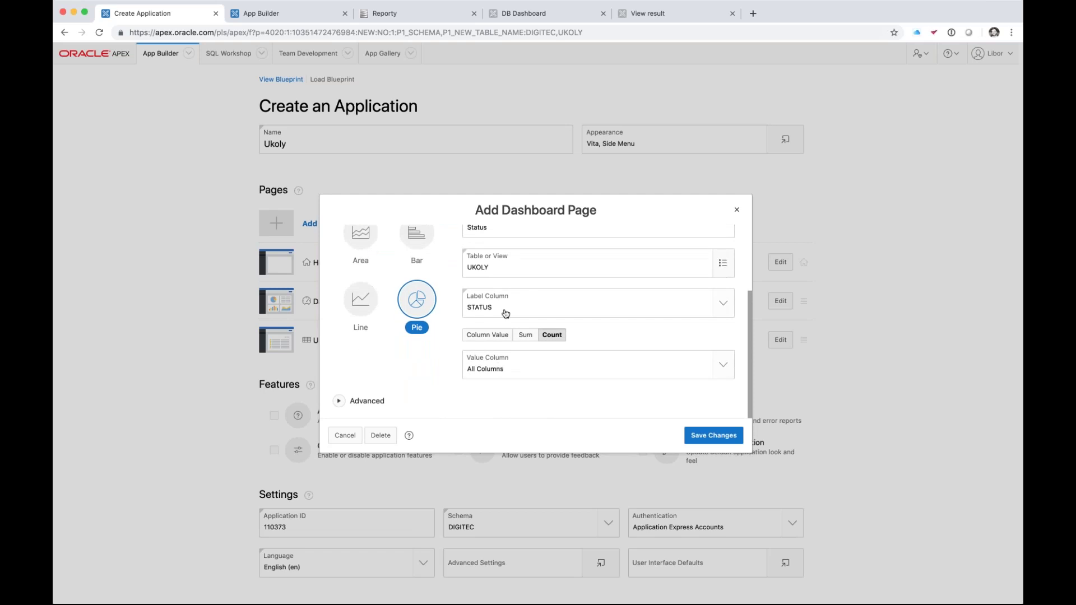
scroll(506, 314, up, 2)
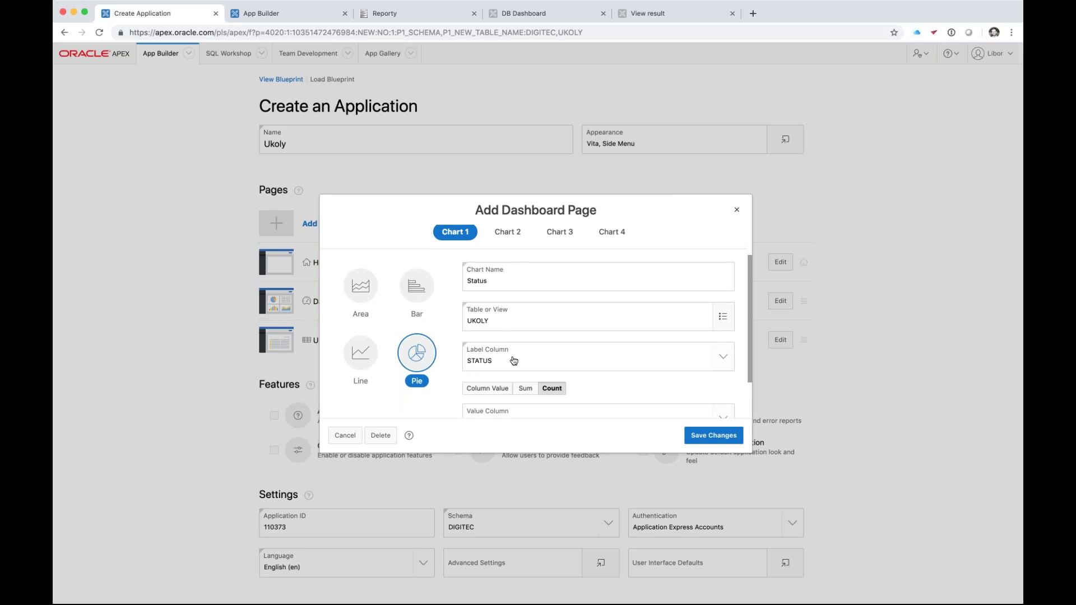
scroll(552, 367, down, 1)
scroll(555, 364, up, 3)
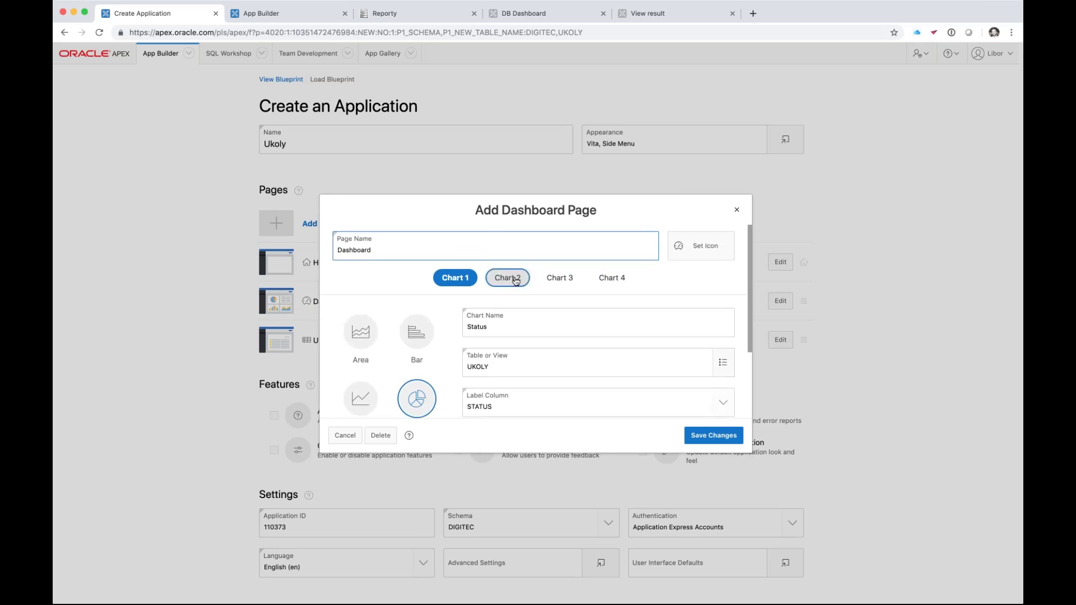
click(511, 282)
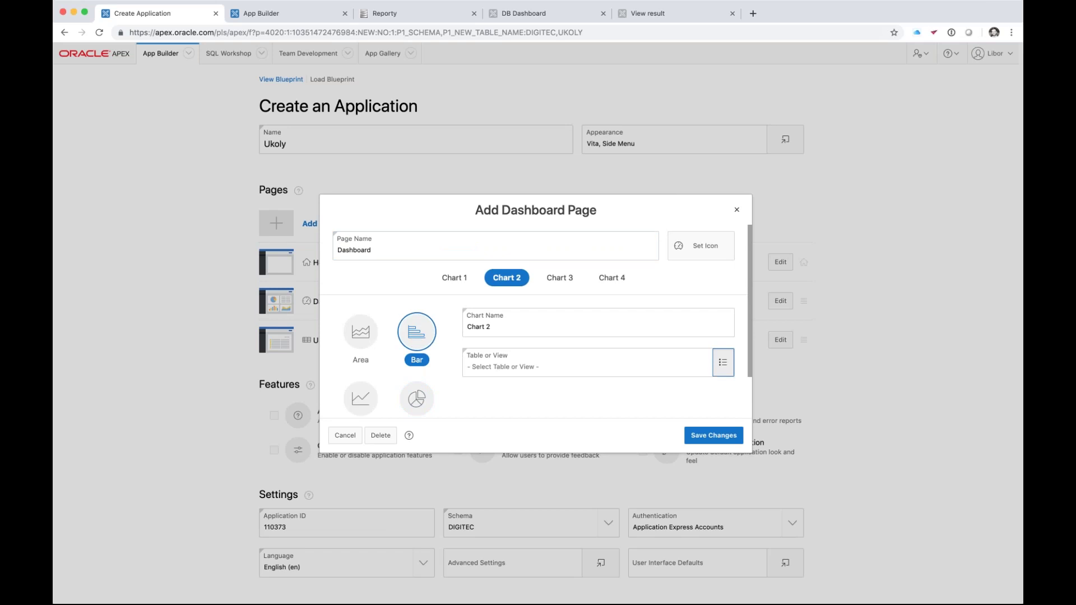
- Base the second bar chart on table UKOLY, counting rows per OSOBA label
click(723, 362)
click(443, 269)
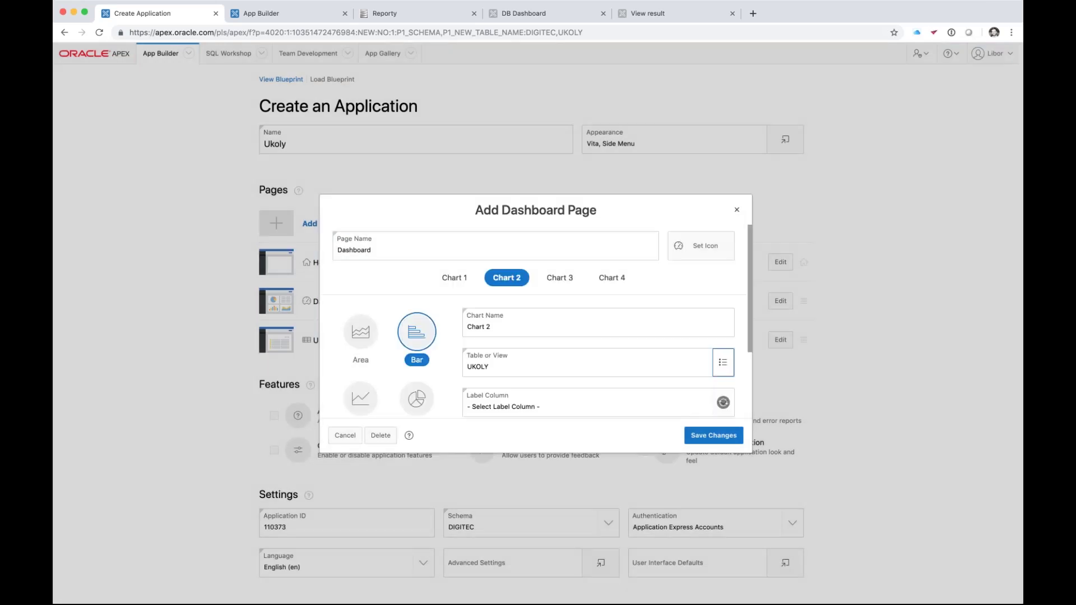
scroll(533, 369, down, 3)
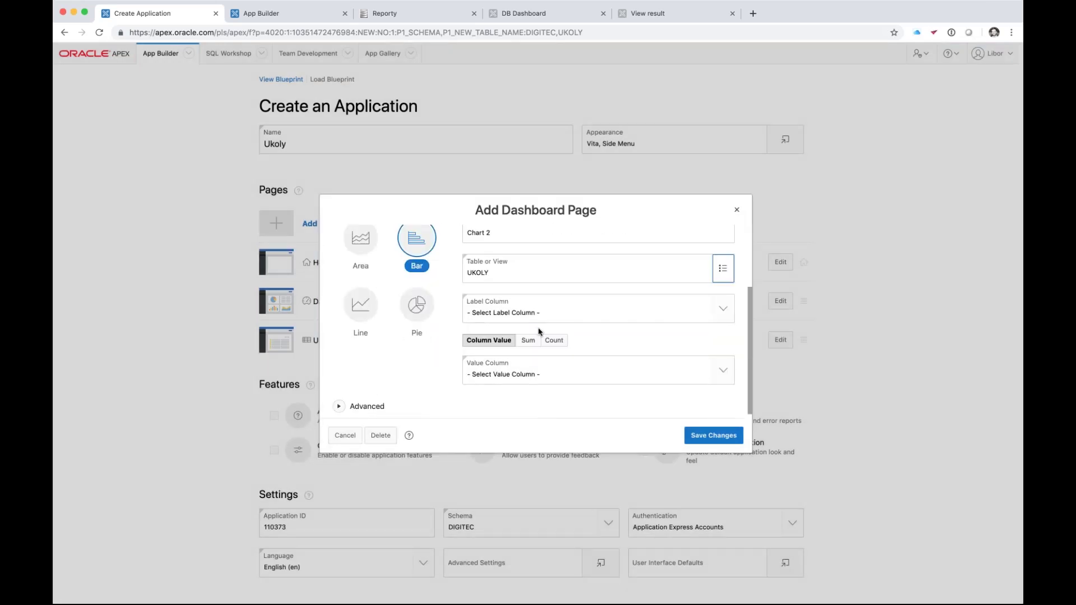
key(Tab)
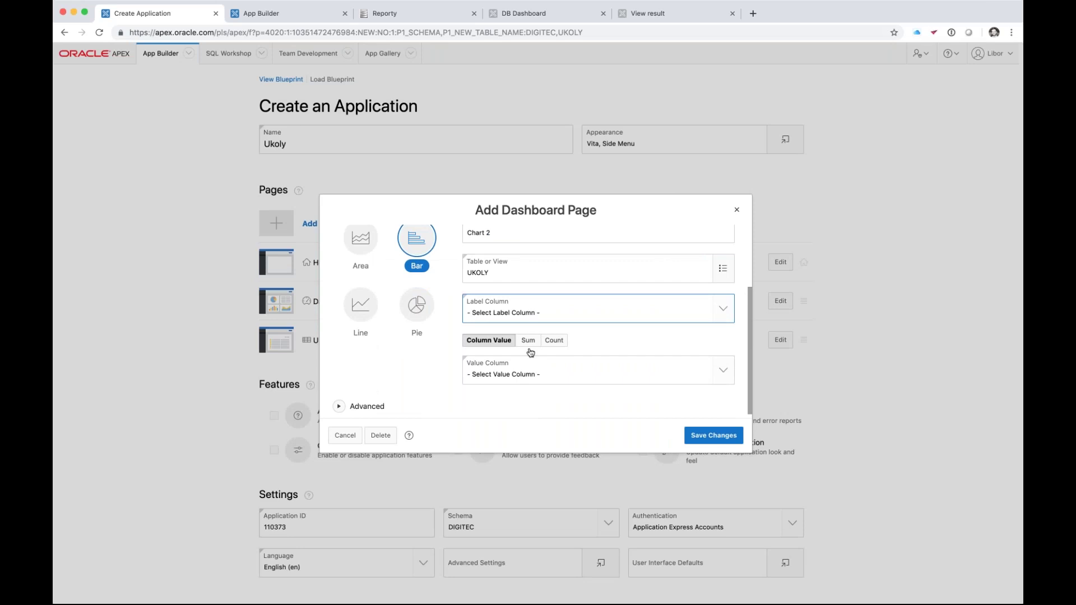
key(o)
click(557, 341)
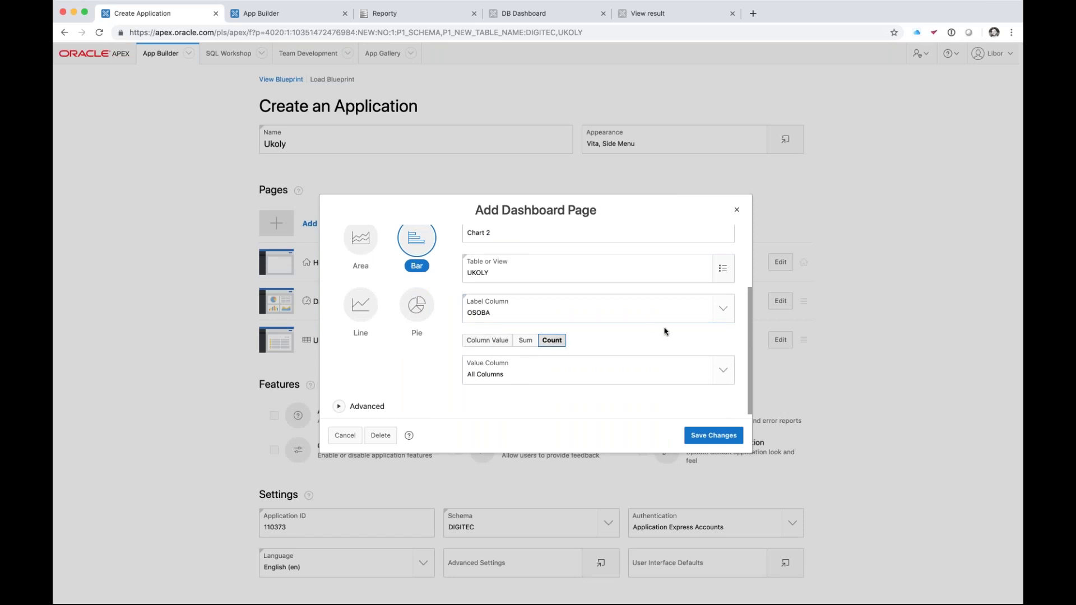
click(622, 322)
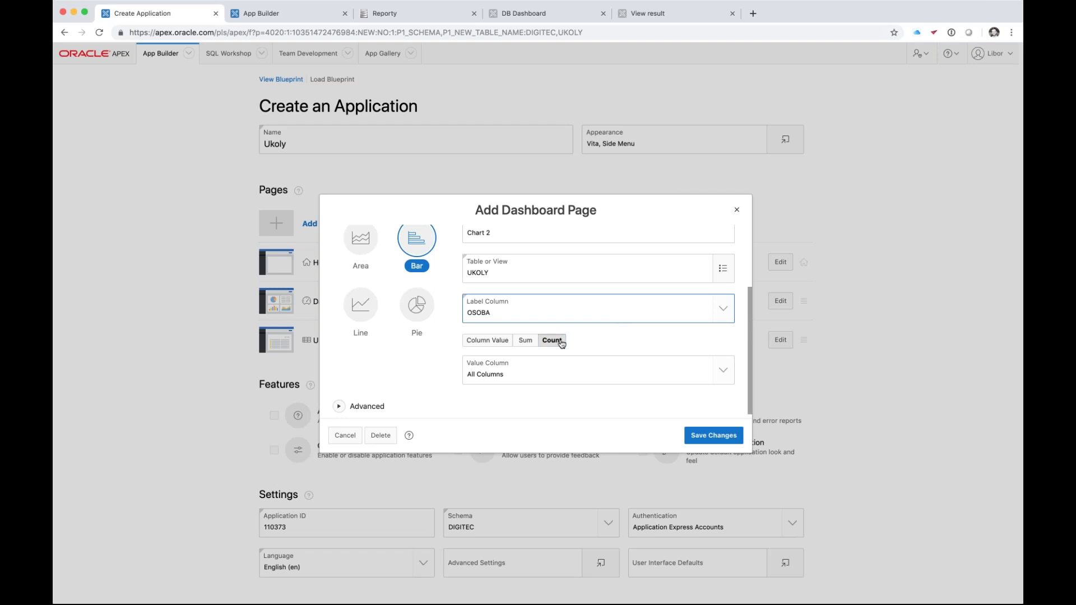
- Name the chart Osoby, save it, and check all optional application features
key(shift+Tab)
key(shift+Tab)
key(shift+Tab)
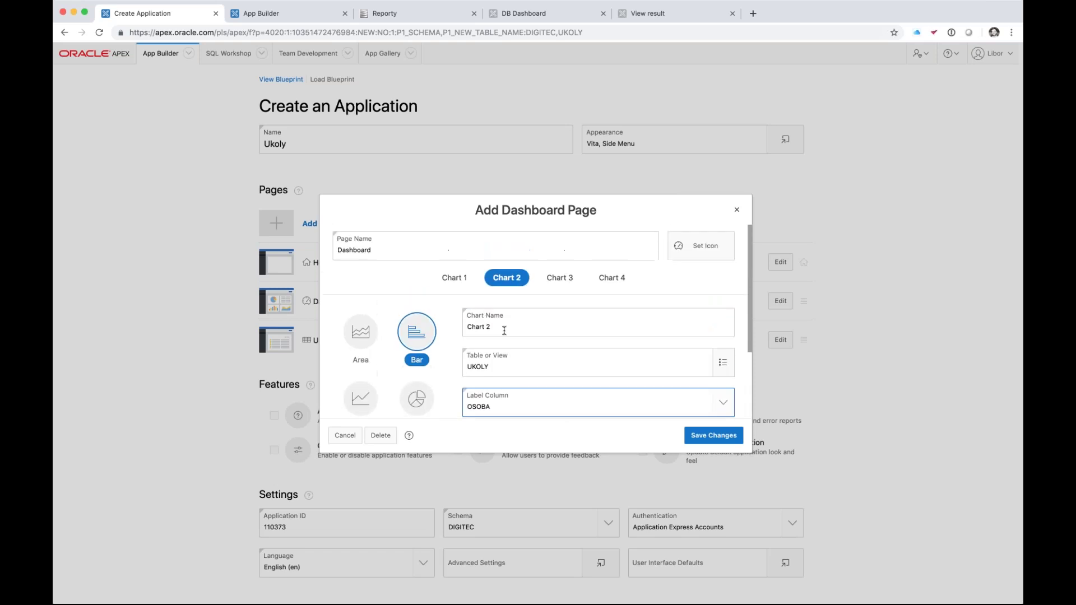
text(Osoby)
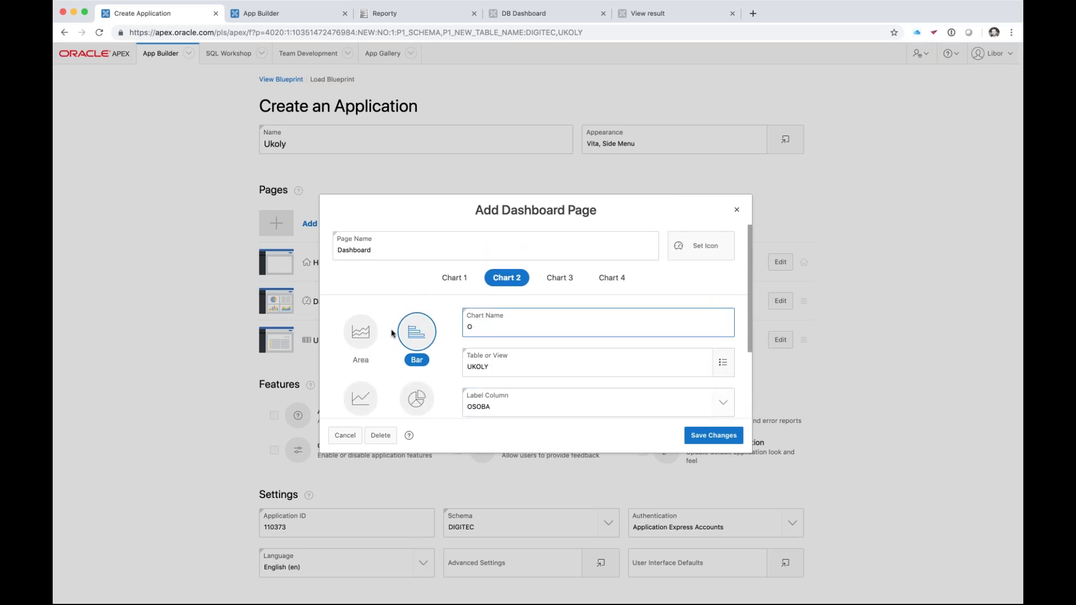
click(708, 436)
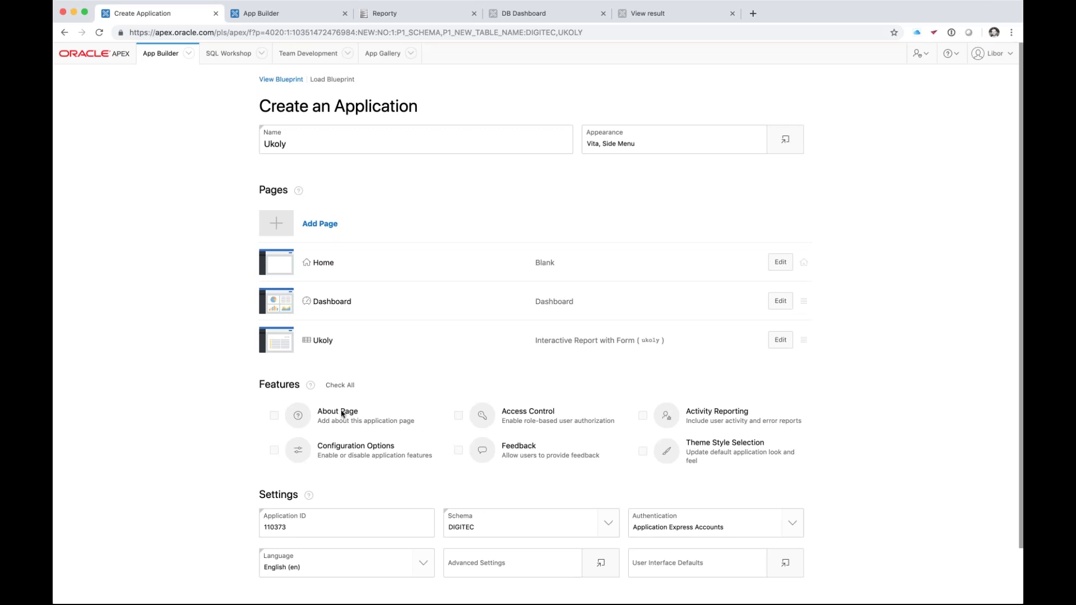
click(339, 386)
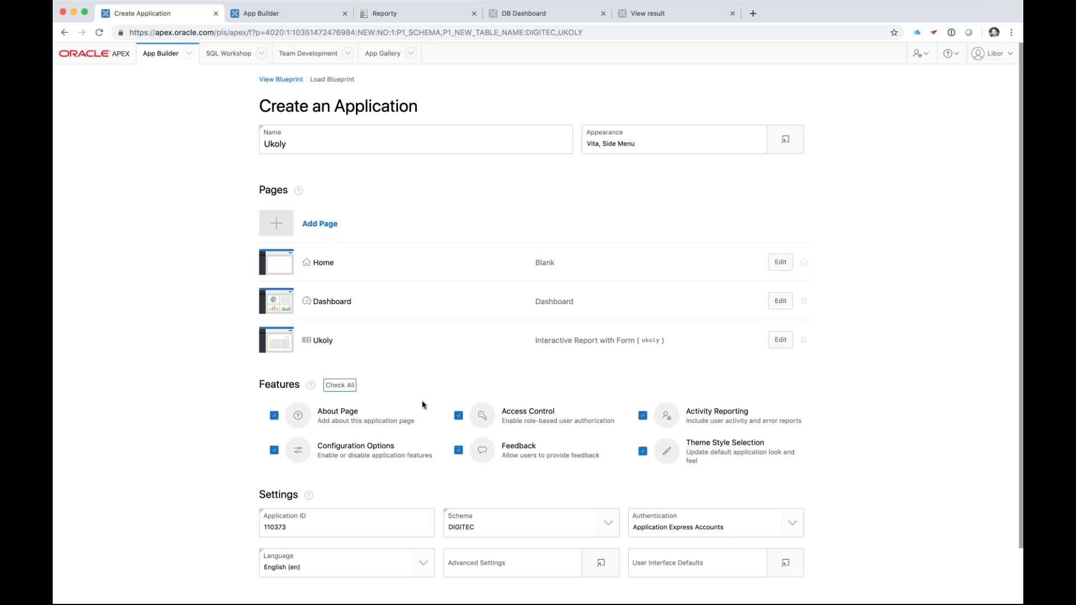
- Scroll to the end of the wizard and create the Ukoly application
scroll(426, 404, down, 2)
scroll(427, 403, up, 2)
scroll(428, 403, down, 2)
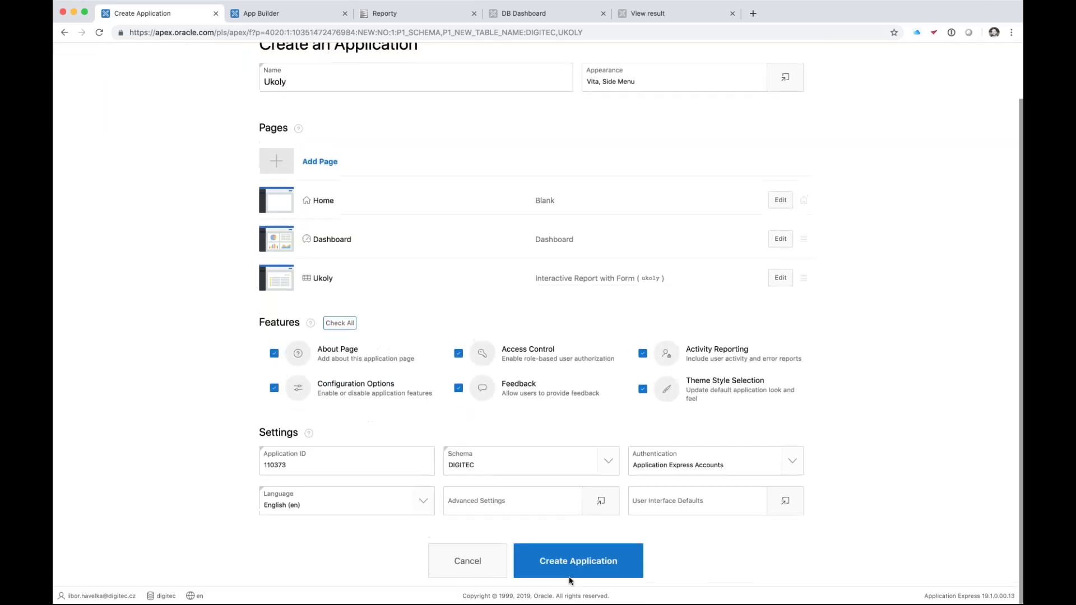
click(583, 560)
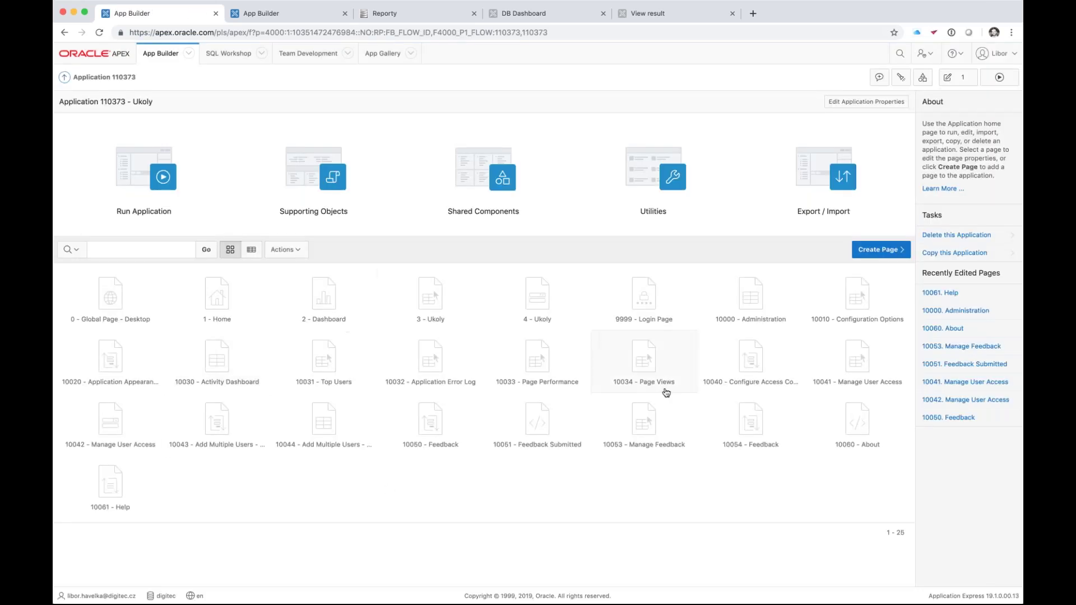
- Run the application and try signing in as admin with the workspace password
click(163, 176)
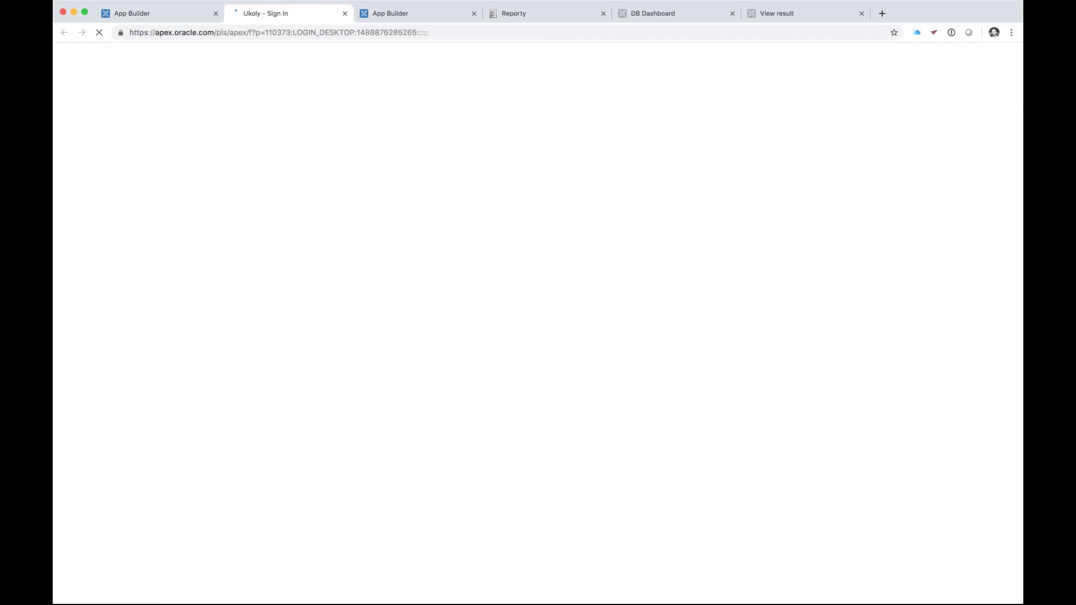
text(admin)
key(Tab)
text(**********)
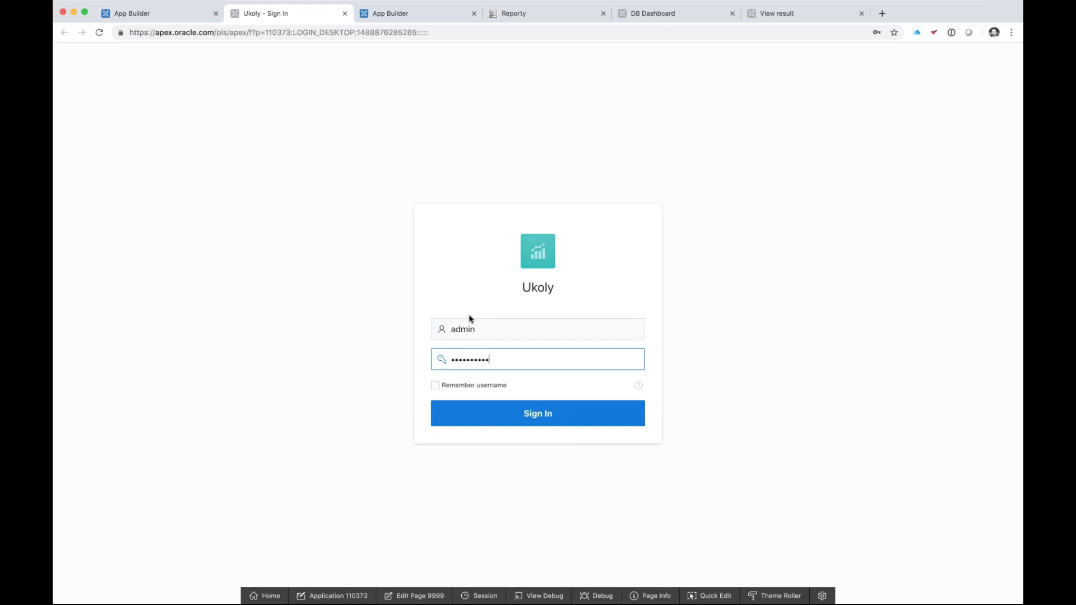
key(Return)
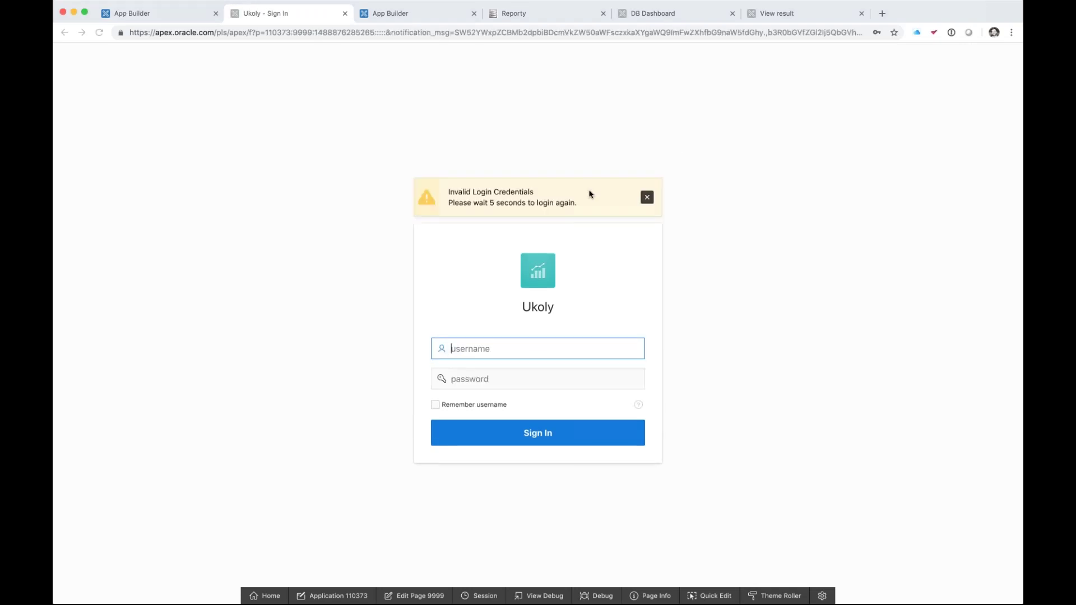
- Retry the sign-in using the account's e-mail address and its password
text(admin)
key(Tab)
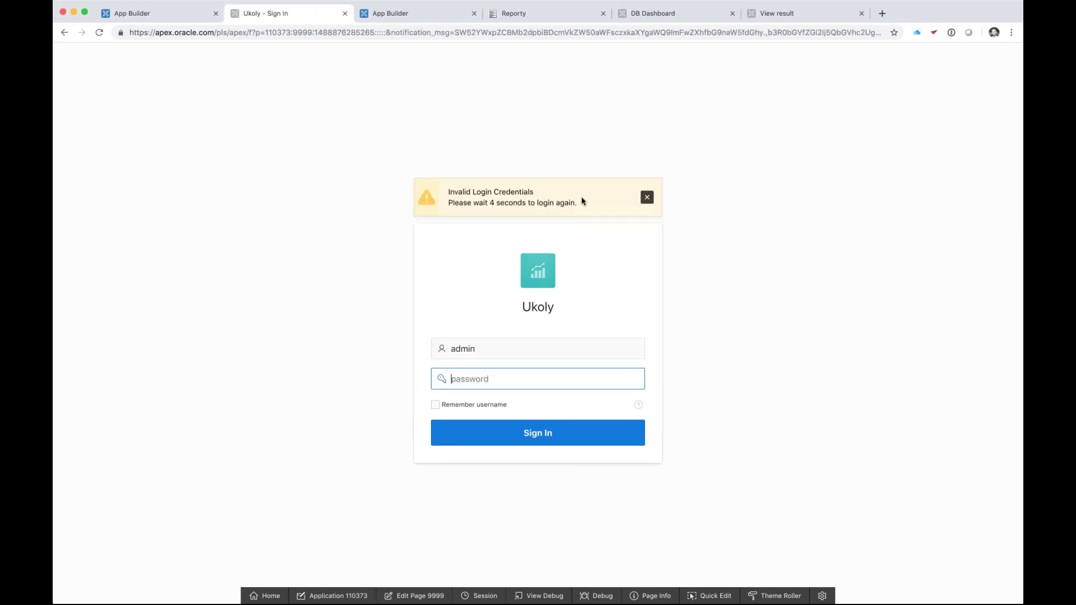
key(shift+Tab)
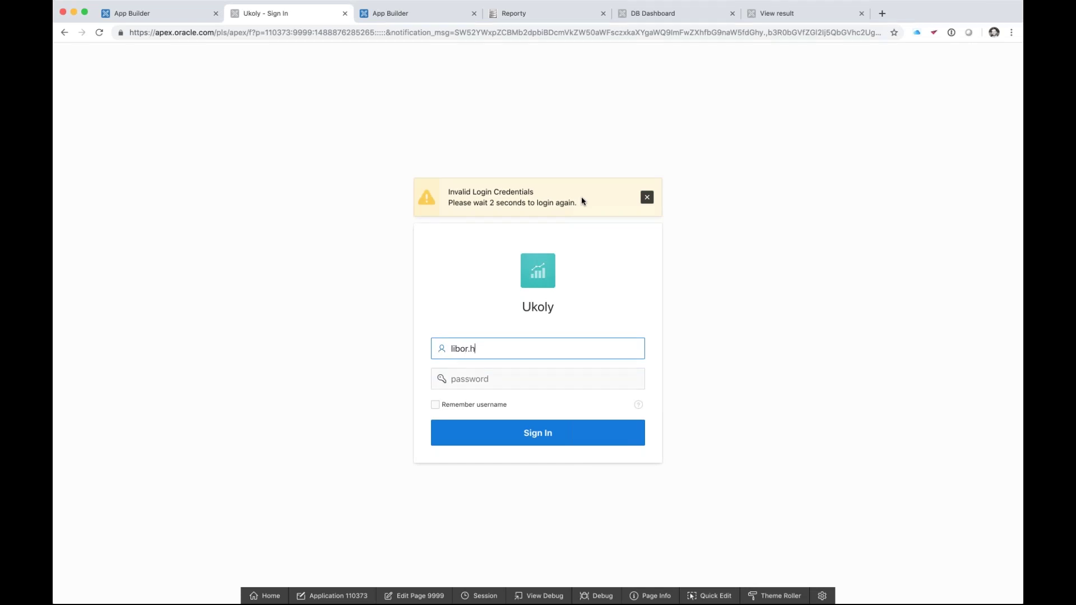
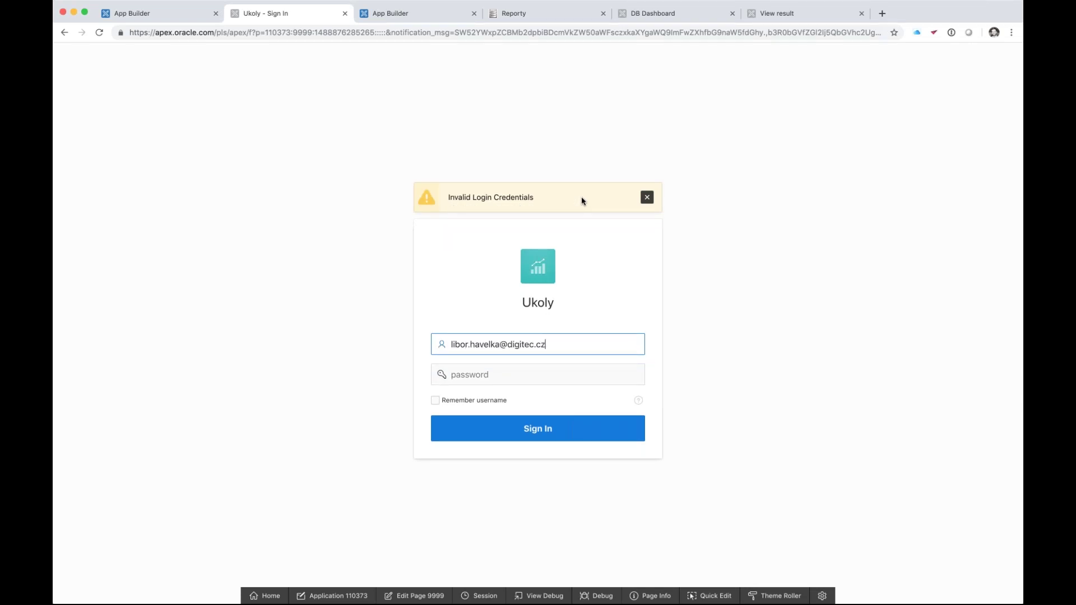
key(Tab)
text(•••••••••)
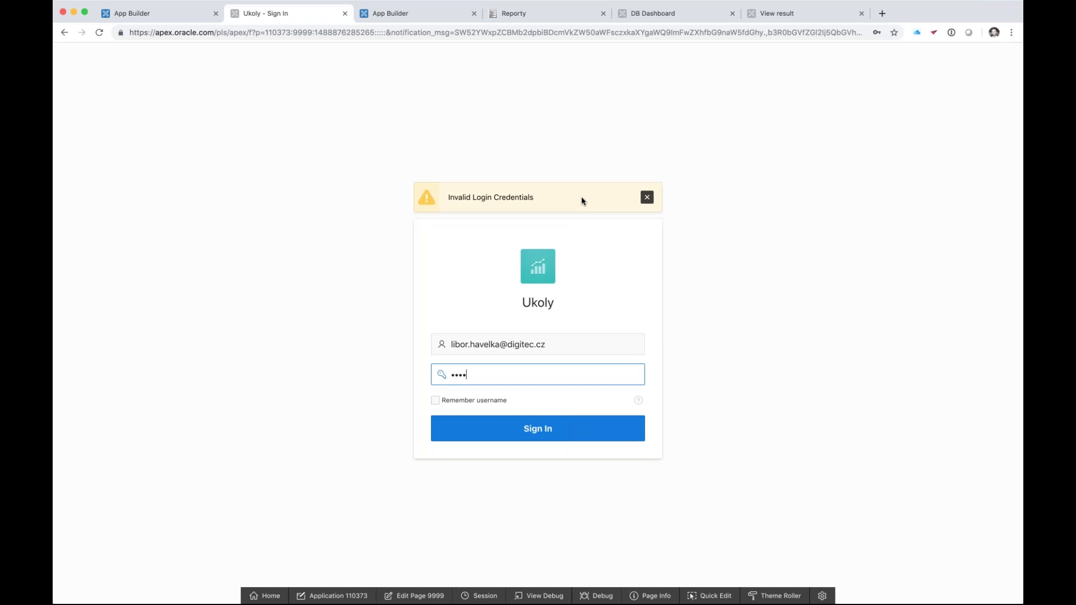
text(•)
key(Return)
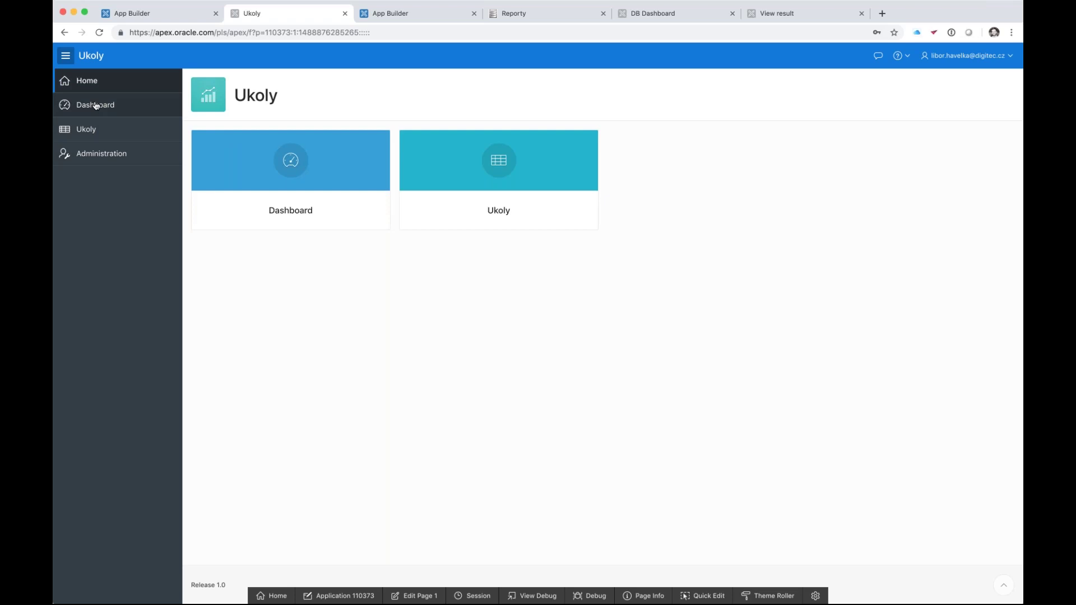
- Open the Dashboard, read the Status pie slice values, then go to the Ukoly report
click(103, 112)
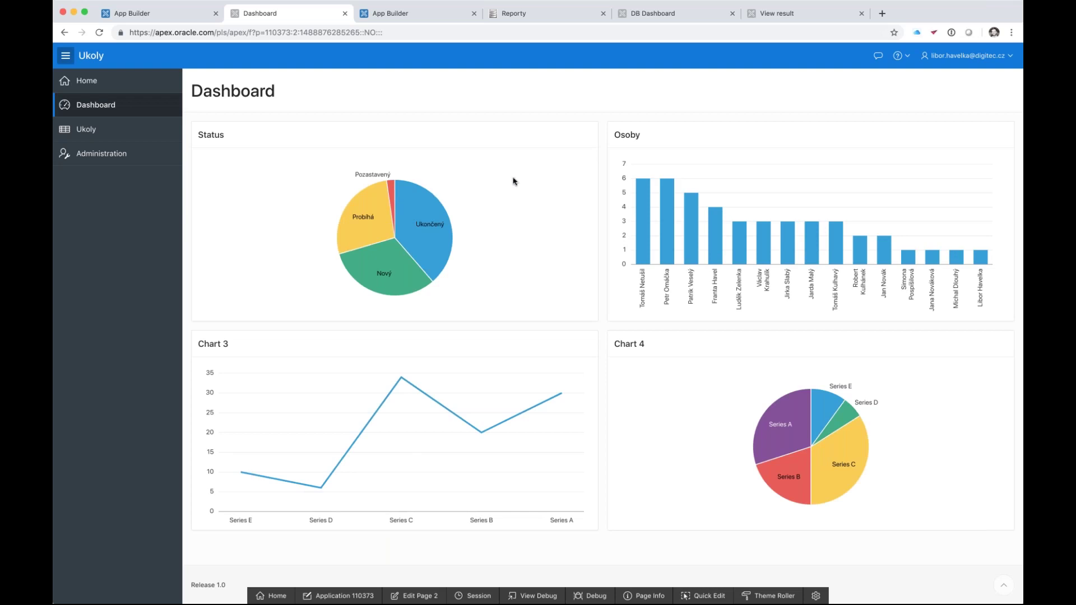
mouse_move(394, 226)
scroll(446, 403, down, 1)
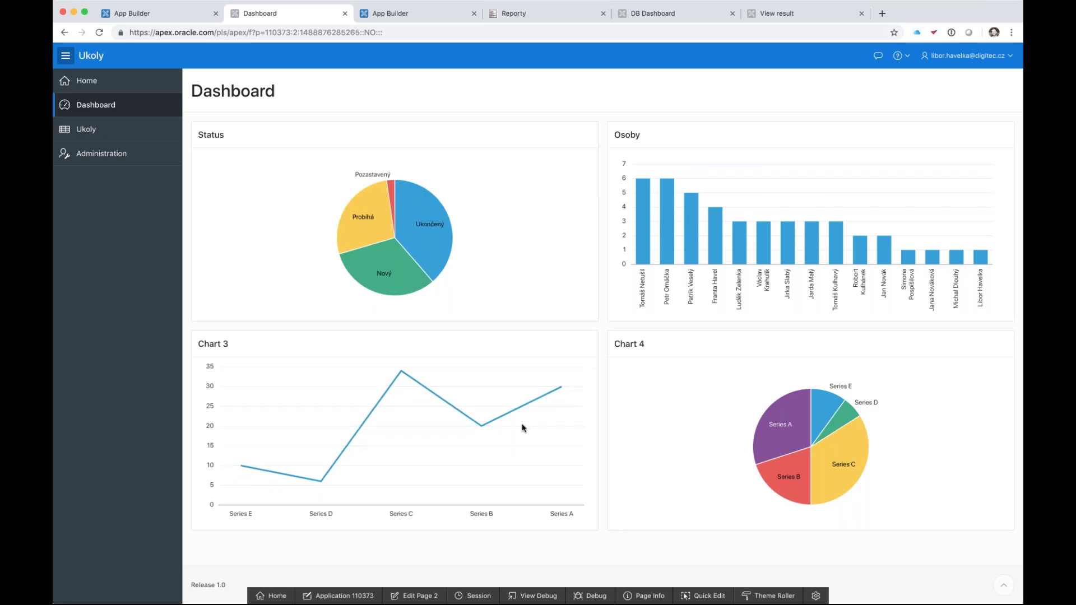
mouse_move(764, 462)
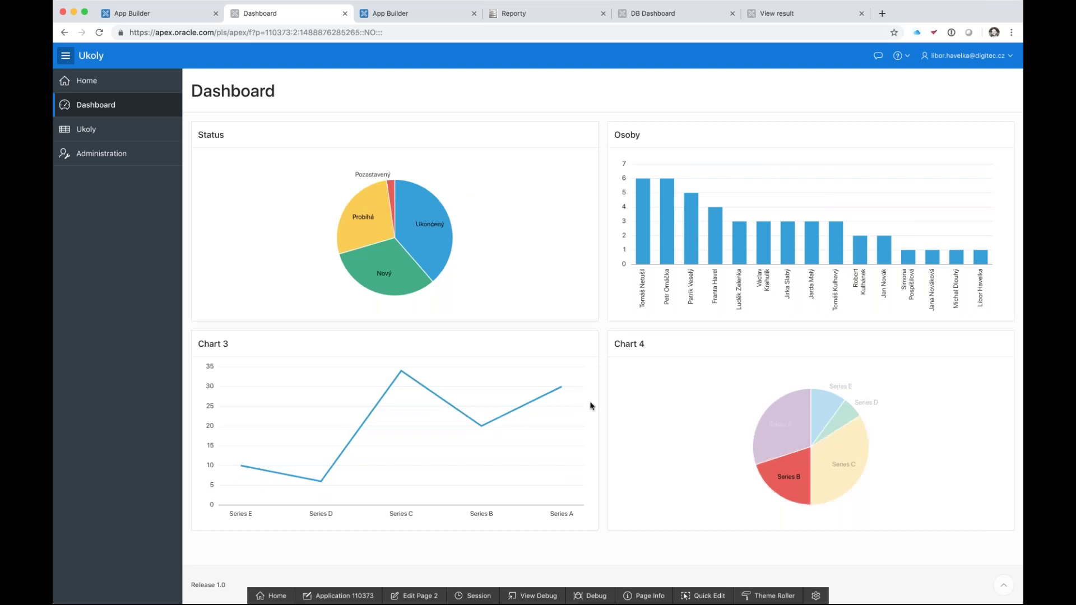
mouse_move(754, 422)
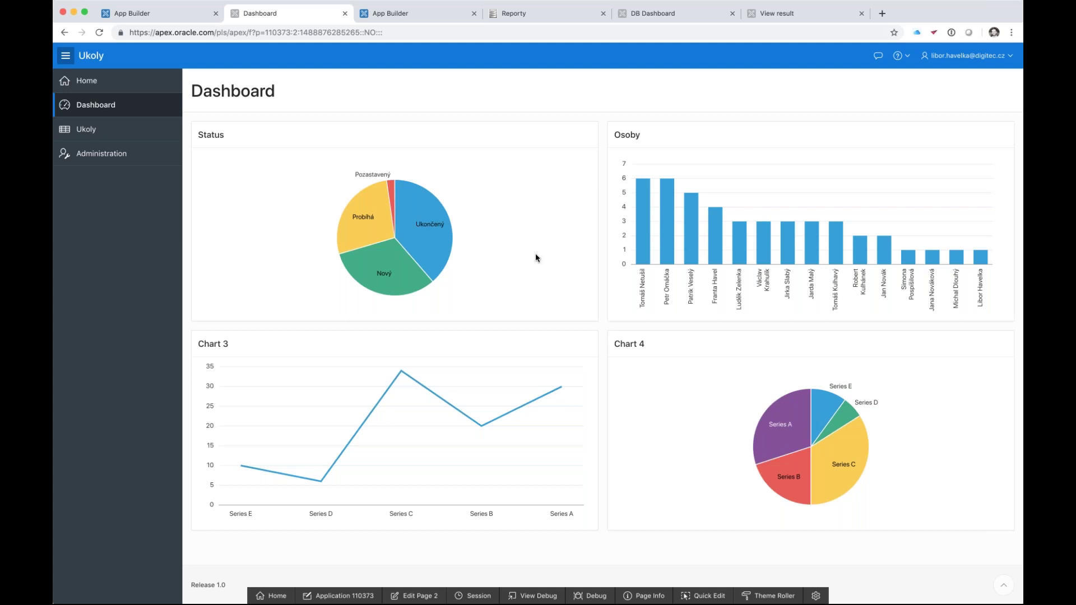
click(106, 133)
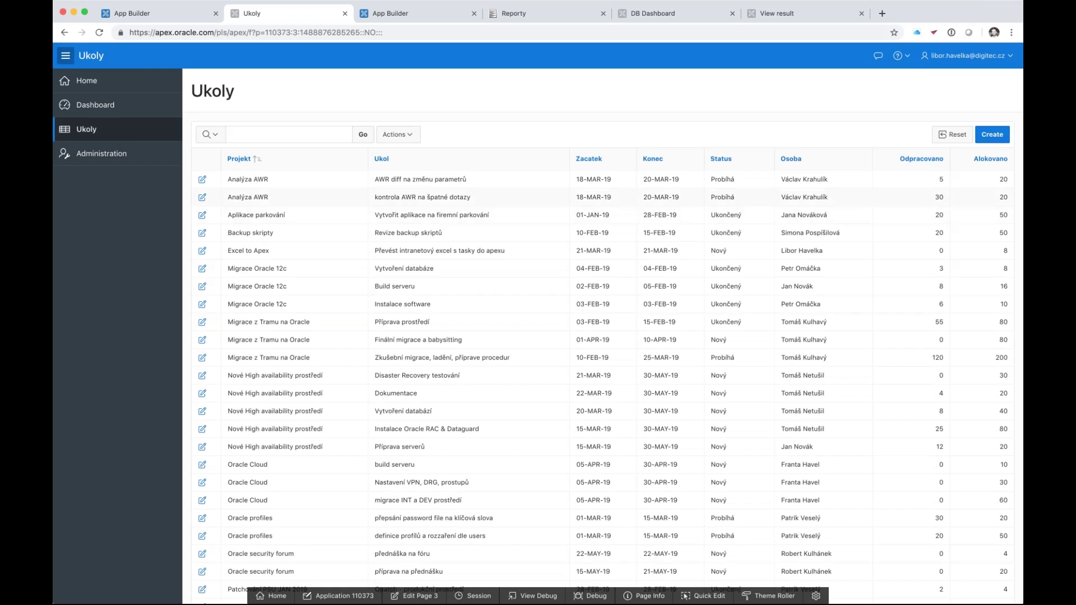
- Change the second AWR task's Odpracovano hours from 30 to 35 and apply
click(203, 197)
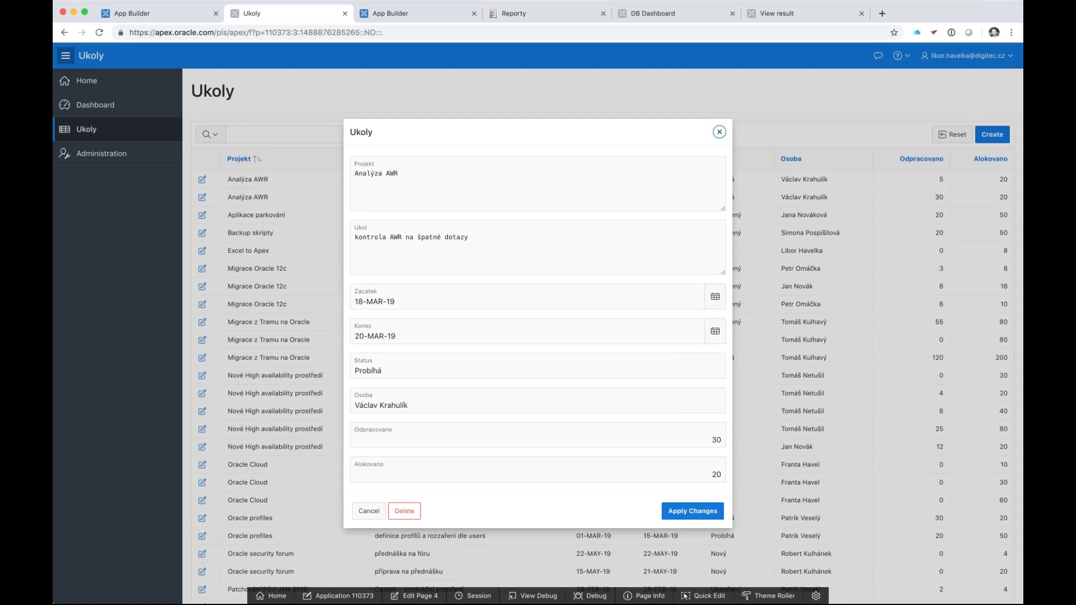
click(598, 372)
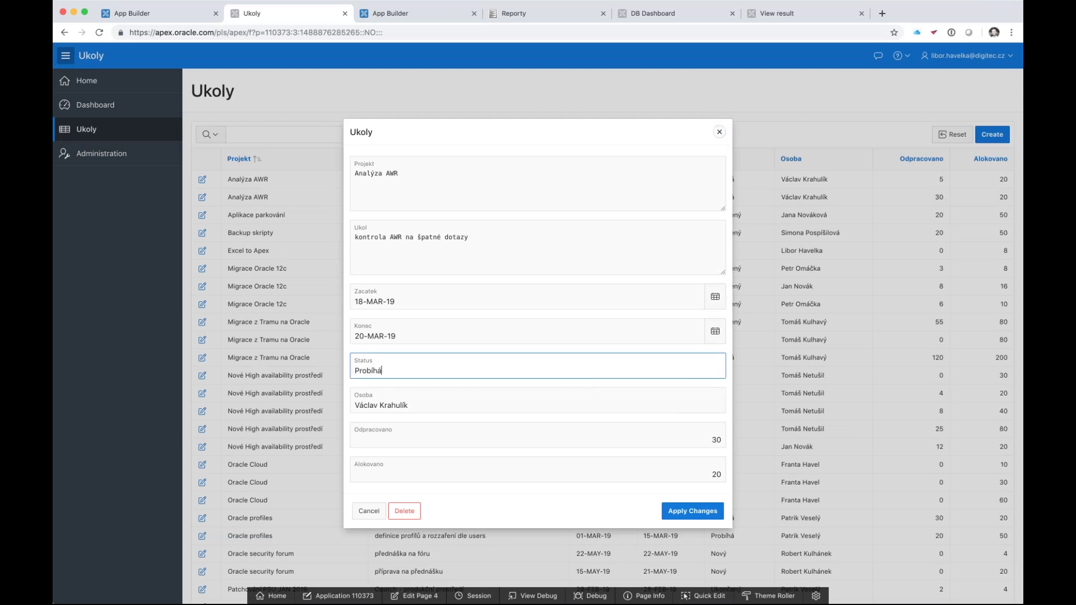
click(585, 436)
drag(655, 441, 767, 444)
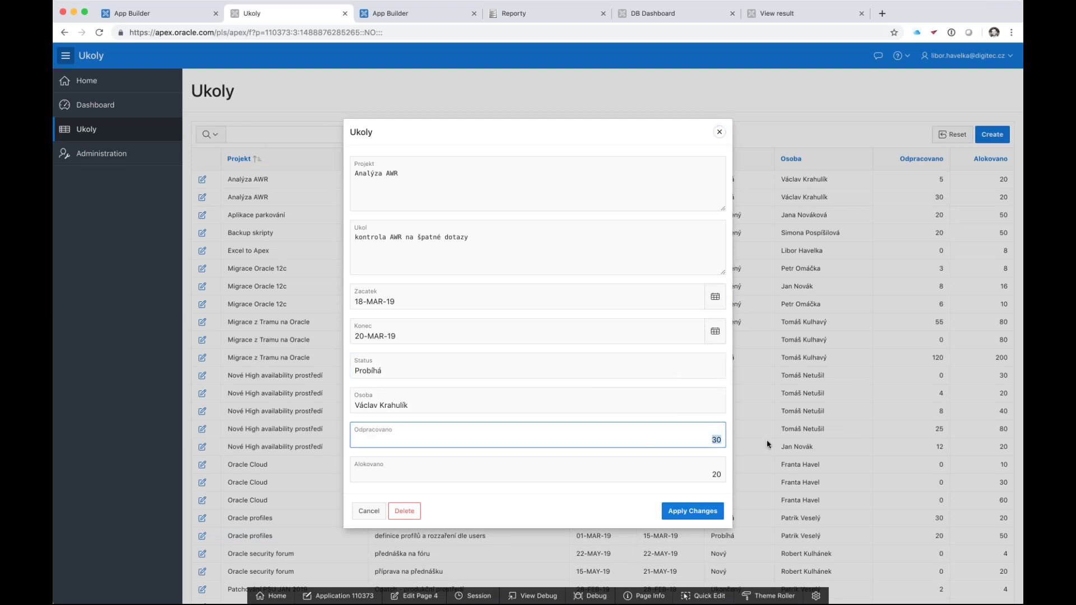
text(35)
click(698, 511)
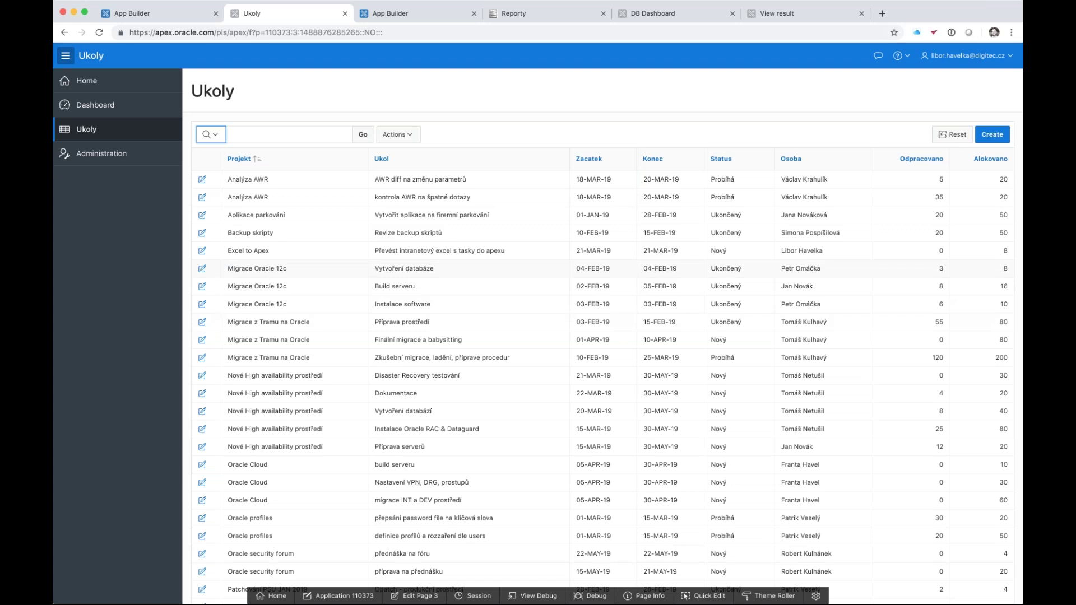
- Chart the report as bars of summed Odpracovano hours per Projekt
click(410, 138)
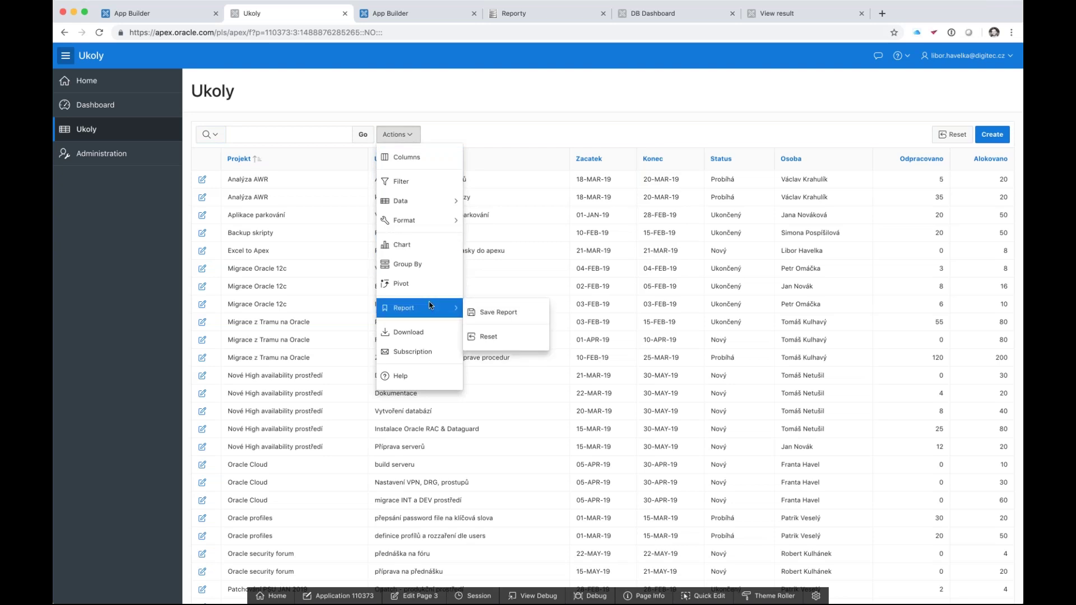
click(595, 121)
click(411, 136)
key(Down)
key(Down)
key(Down)
key(Down)
key(Return)
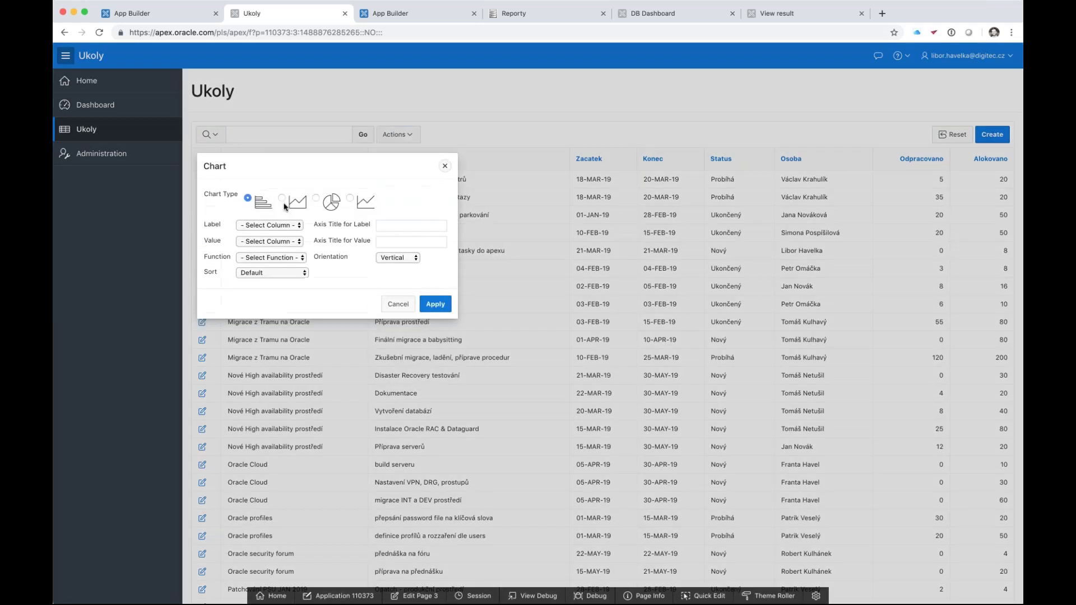
click(271, 225)
click(267, 247)
click(290, 247)
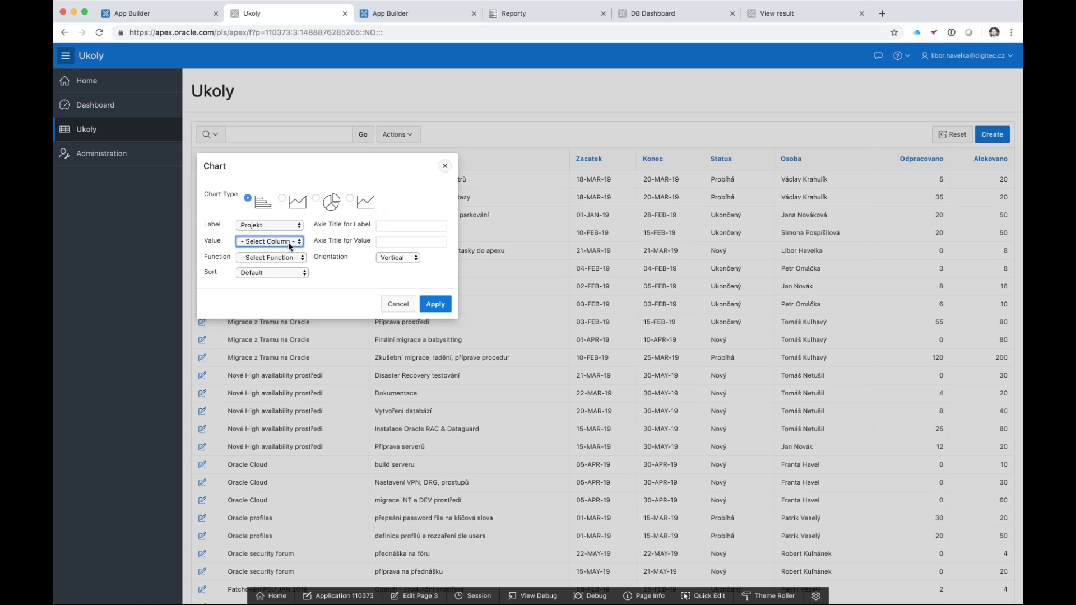
click(272, 262)
click(272, 262)
key(s)
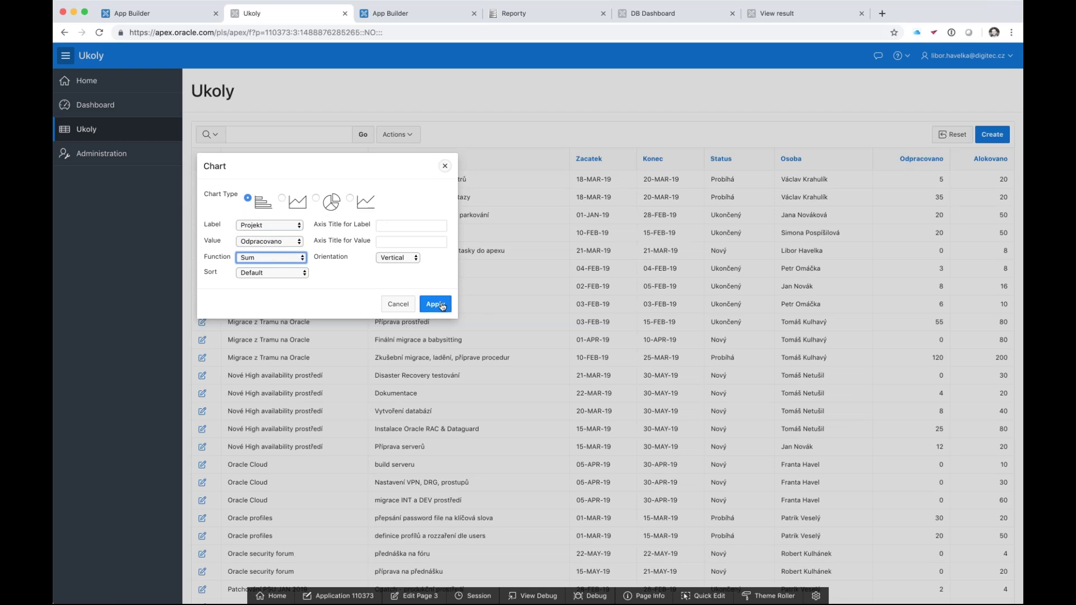
click(442, 305)
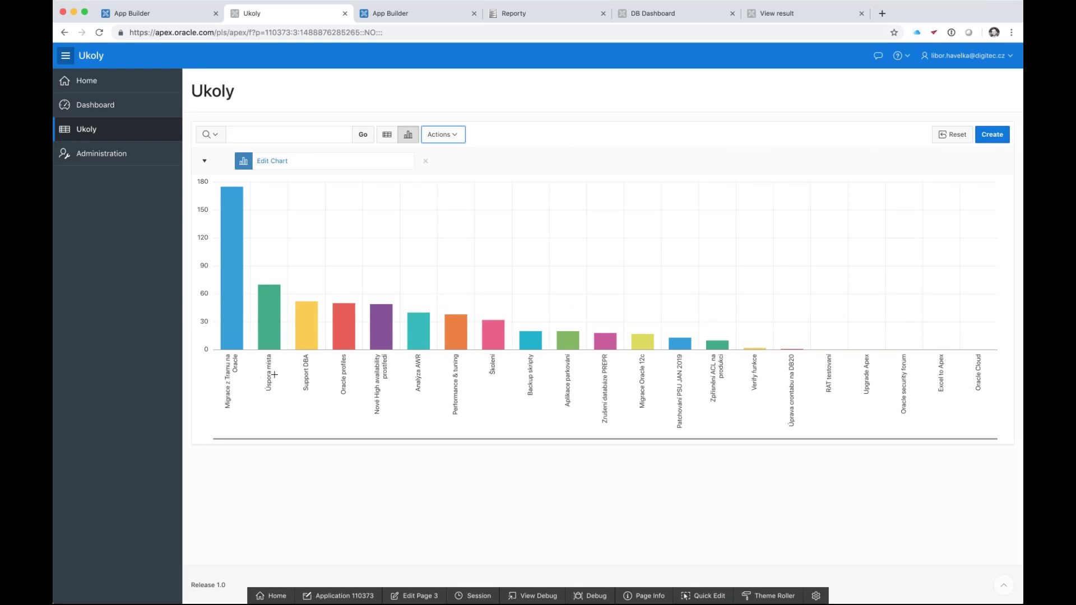
- Save the chart as public named report 'pocet hodin na projektu'
click(455, 134)
mouse_move(465, 245)
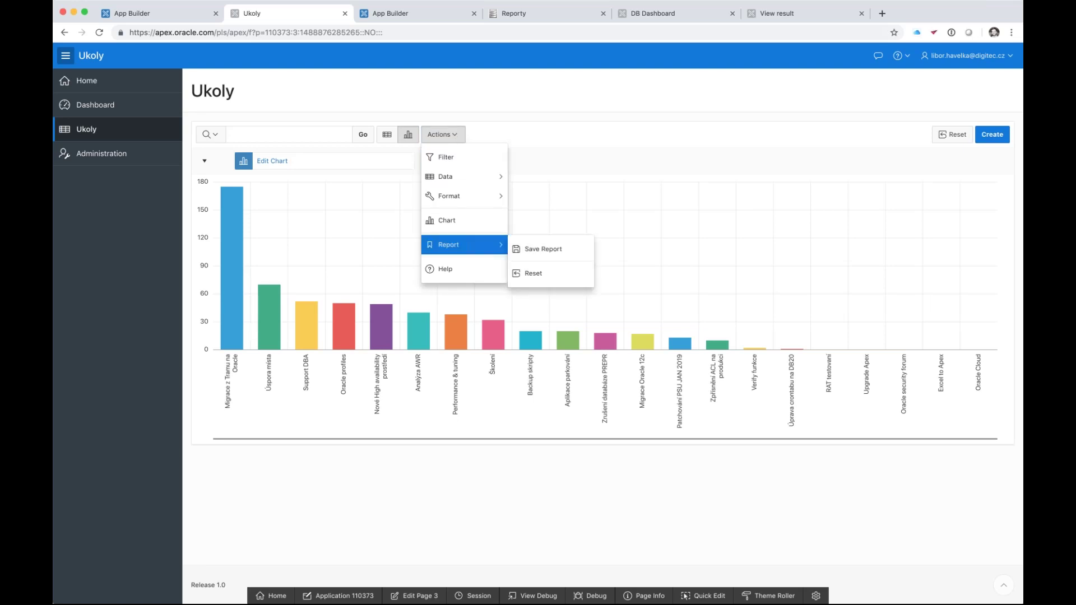
click(551, 249)
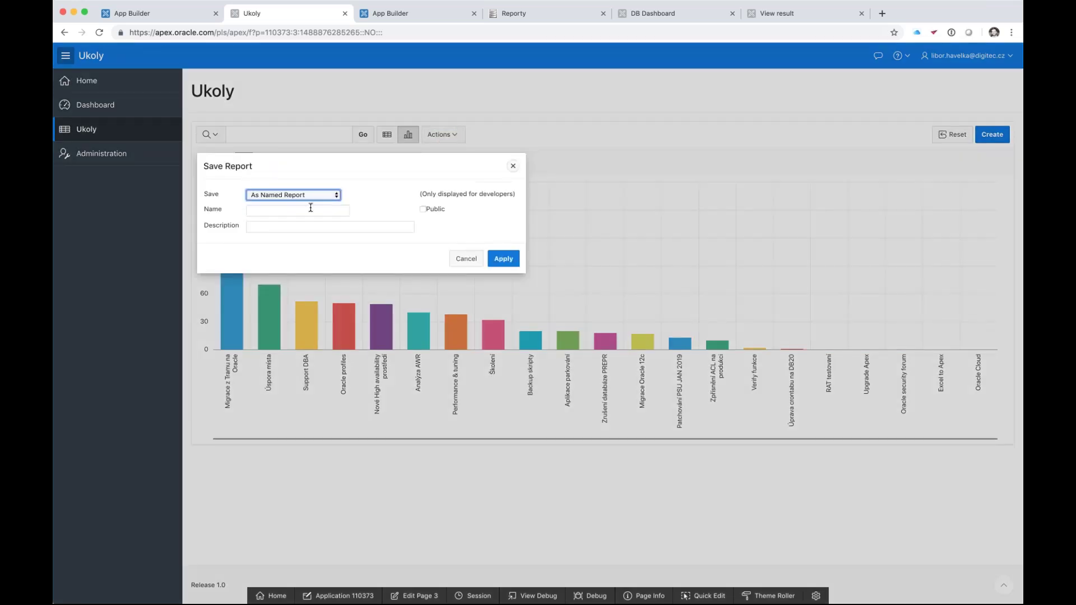
click(311, 210)
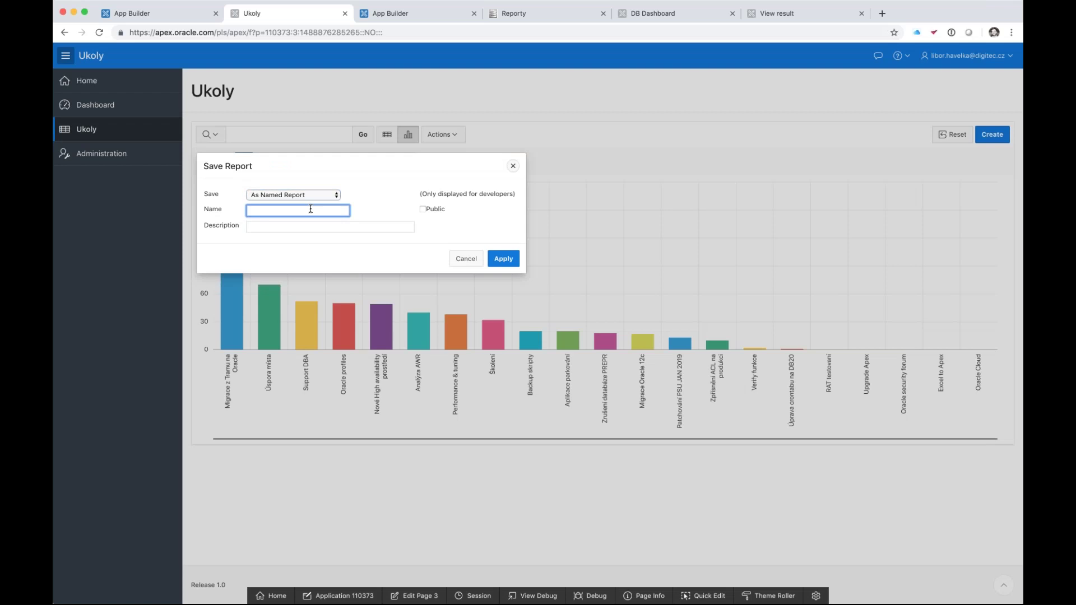
drag(365, 163, 493, 167)
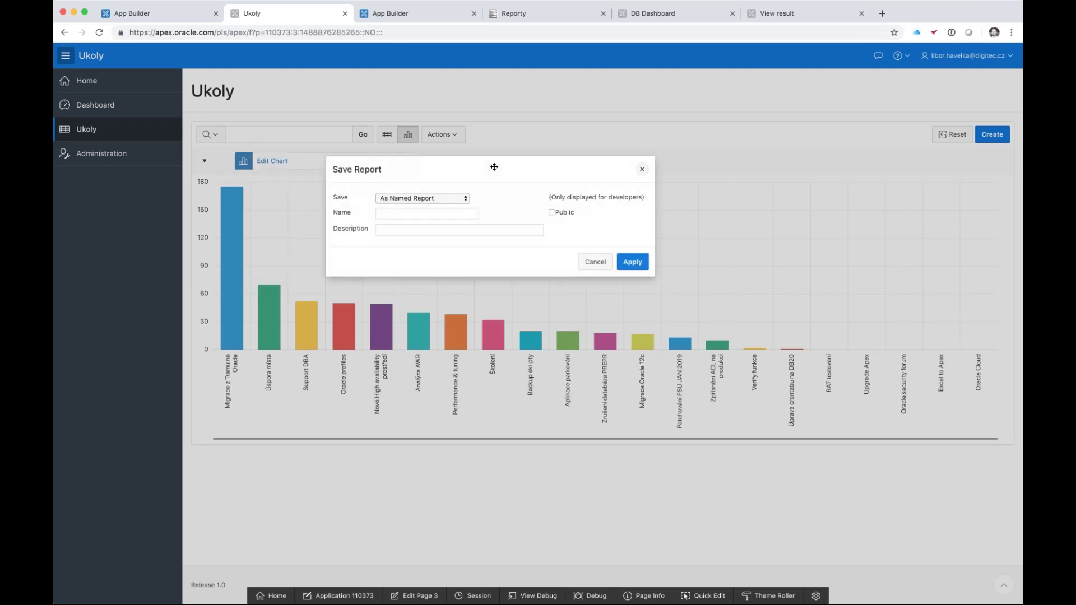
click(429, 213)
text(projekty)
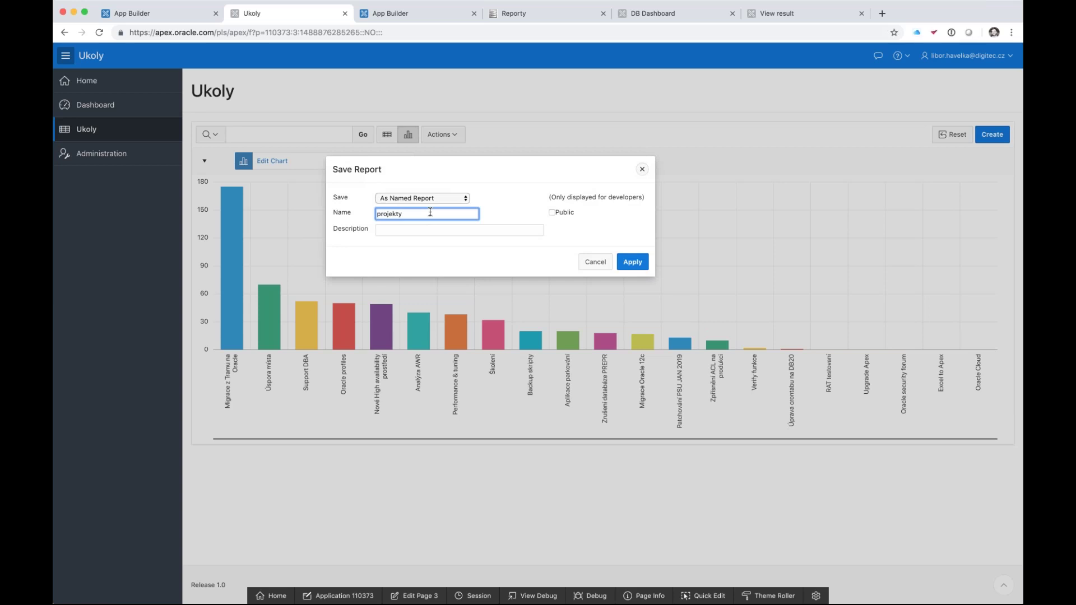
key(BackSpace)
key(BackSpace)
key(BackSpace)
key(BackSpace)
key(BackSpace)
key(BackSpace)
key(BackSpace)
key(BackSpace)
text(pocet hodin na projektu)
click(552, 212)
click(632, 262)
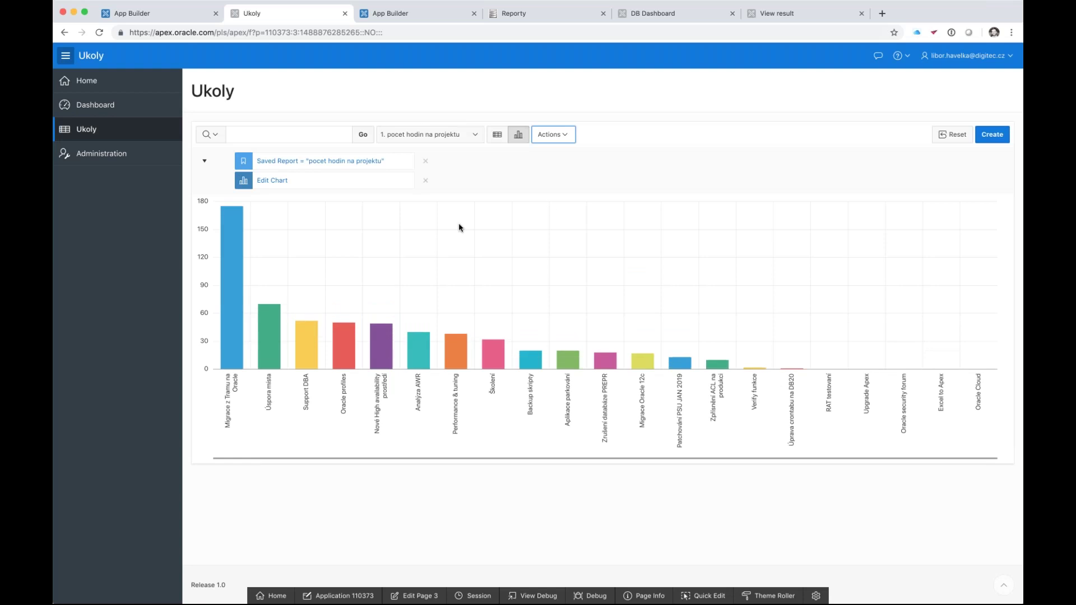
click(128, 114)
click(126, 131)
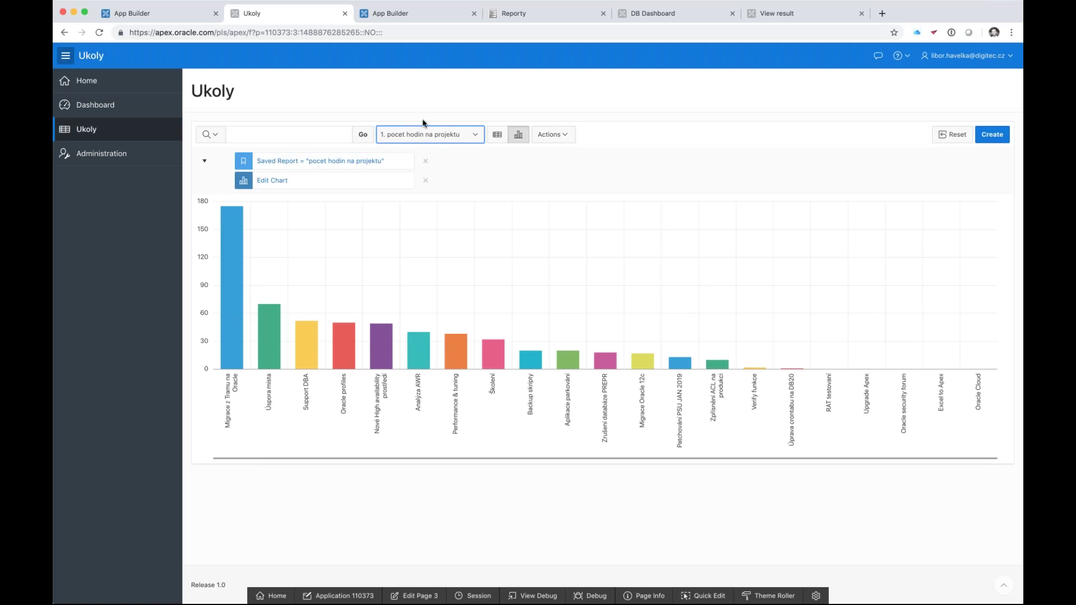
key(Up)
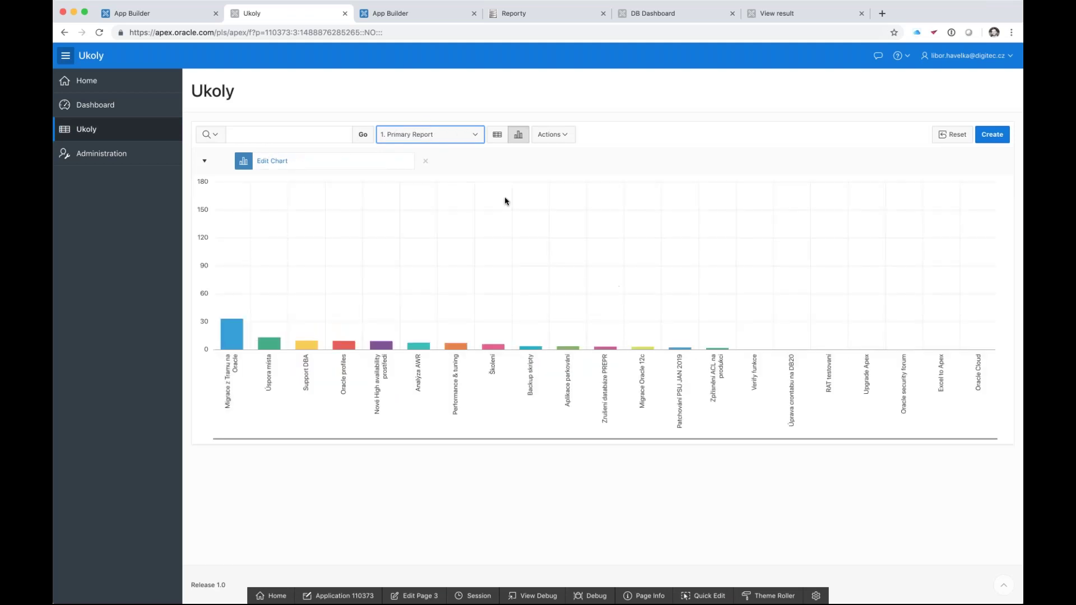
click(497, 135)
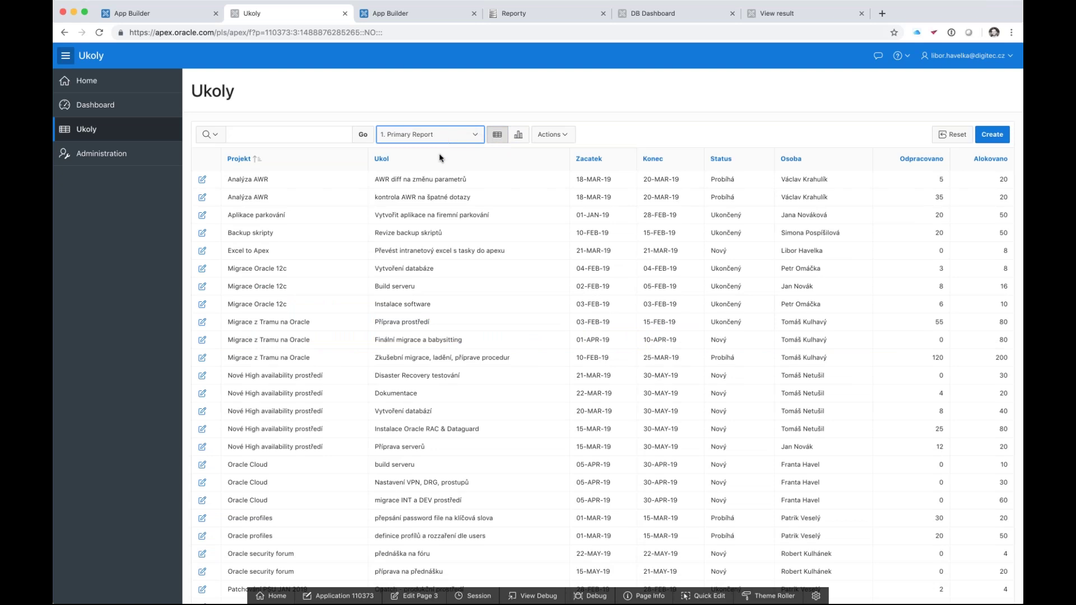
key(Down)
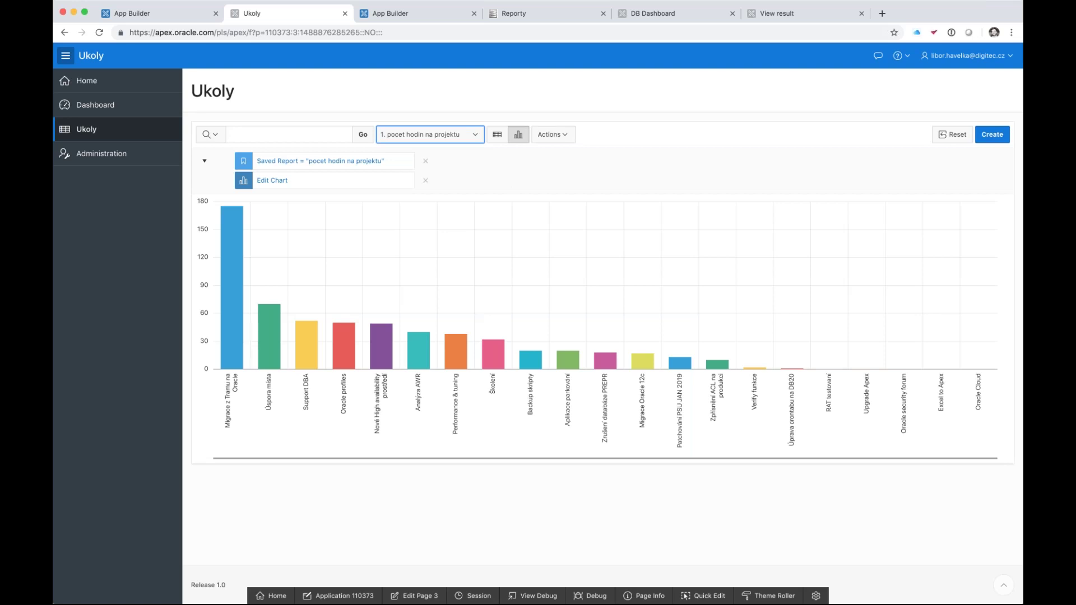
click(135, 149)
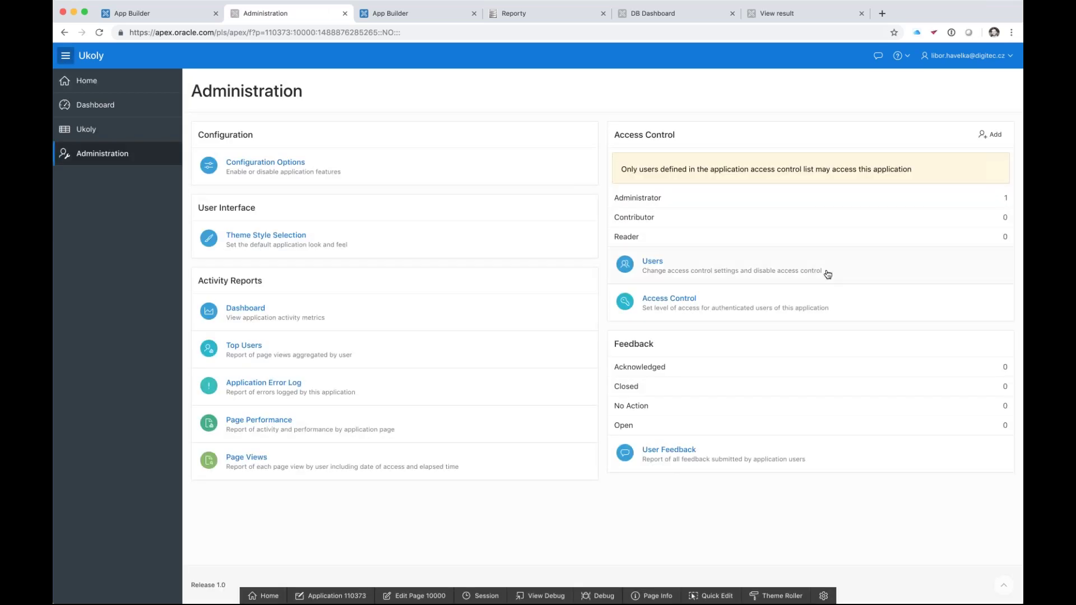
click(790, 302)
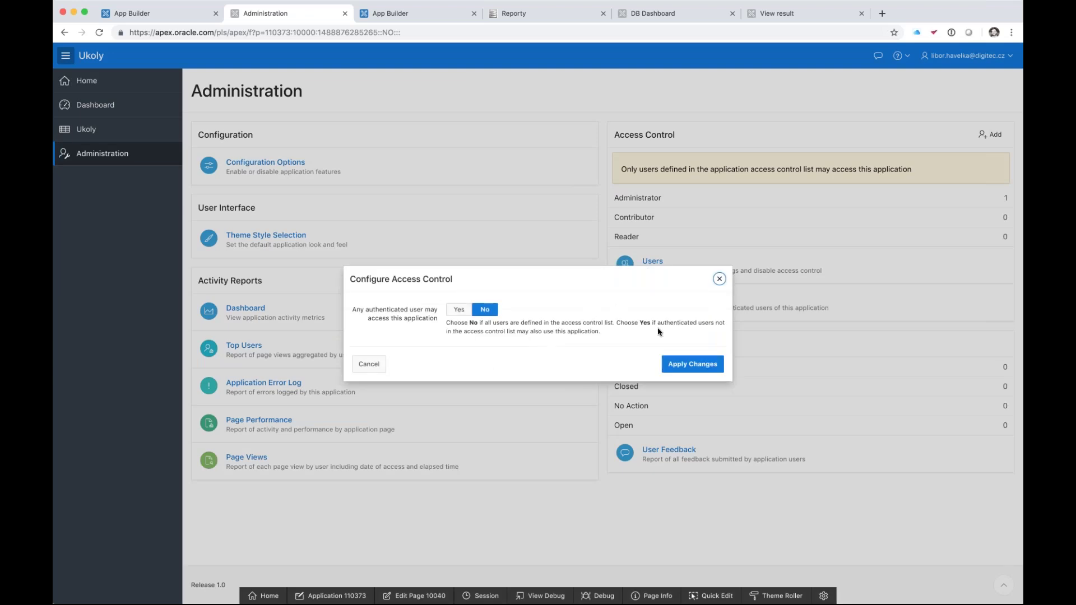
click(719, 279)
click(713, 267)
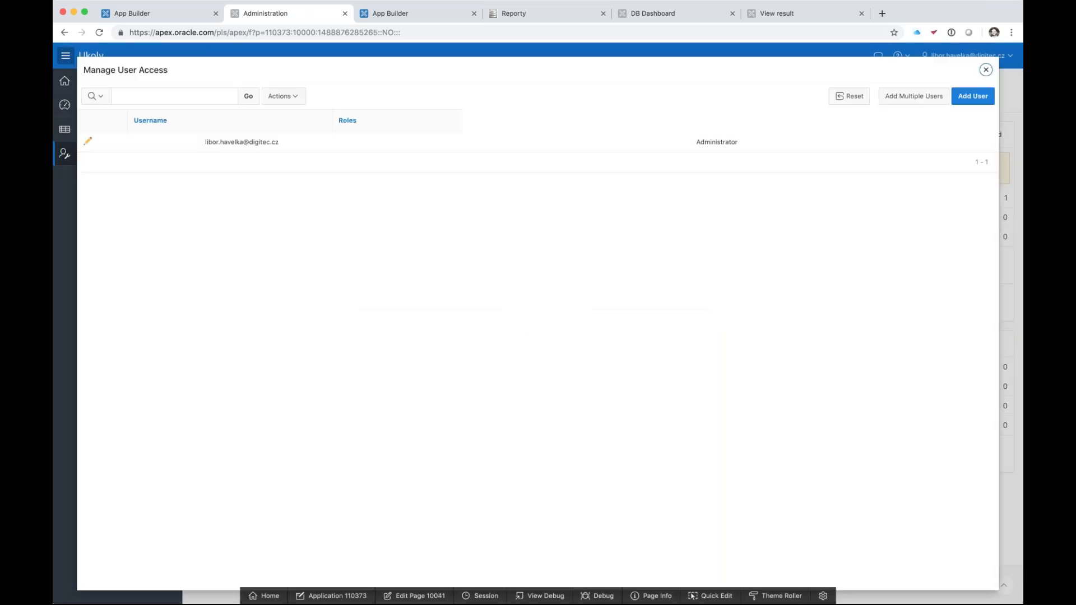
click(962, 98)
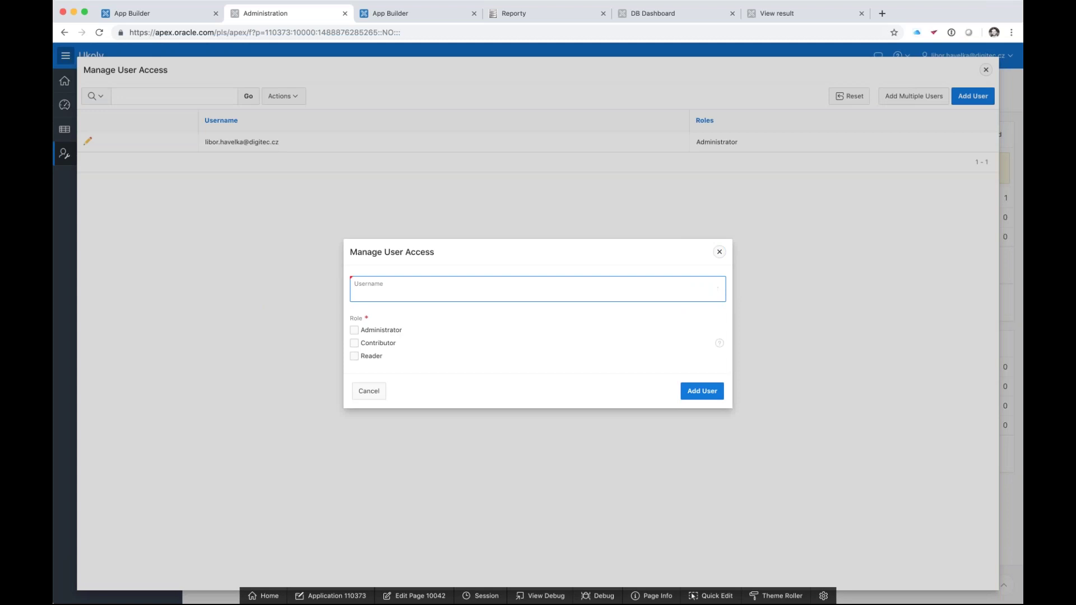
click(720, 251)
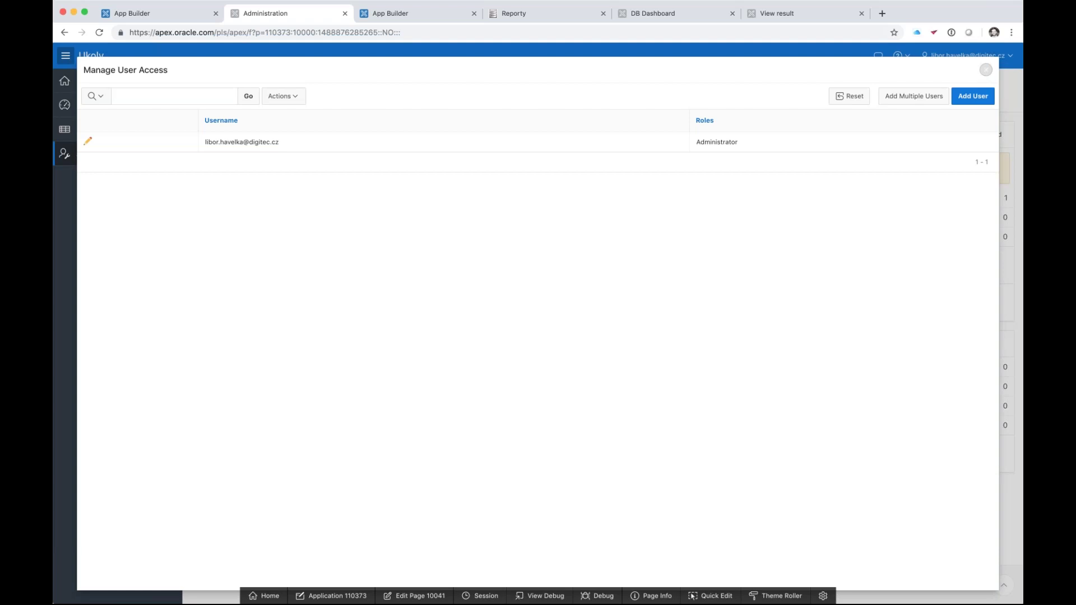
click(986, 72)
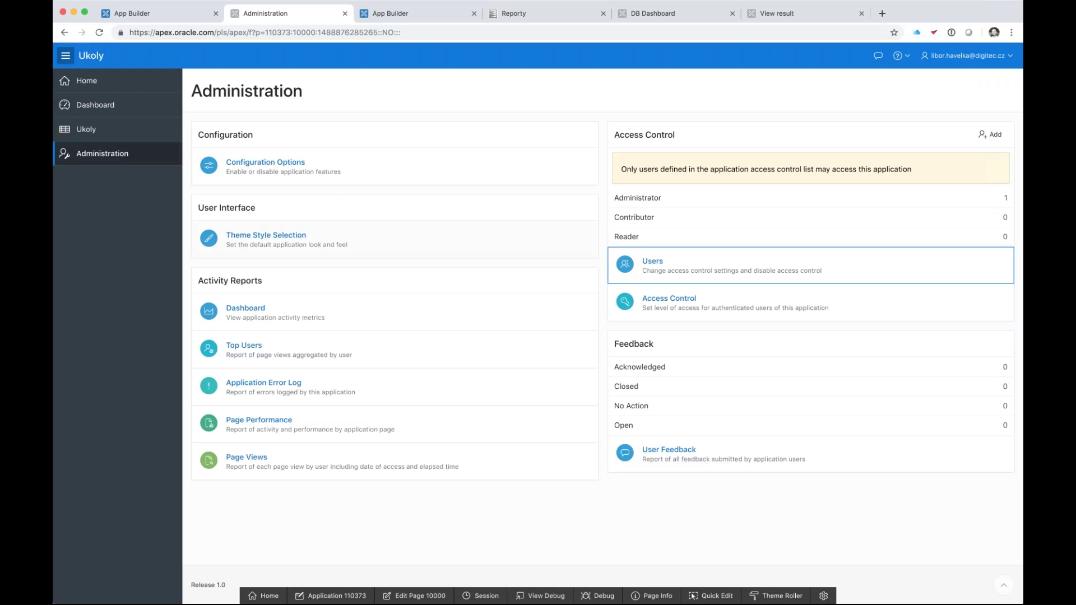
click(285, 162)
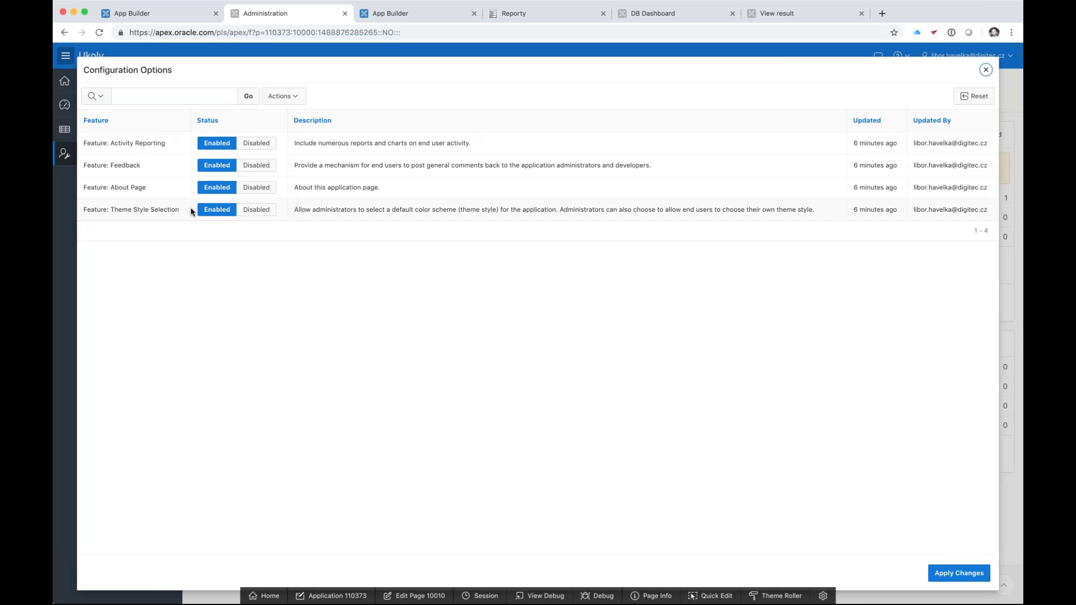
click(985, 69)
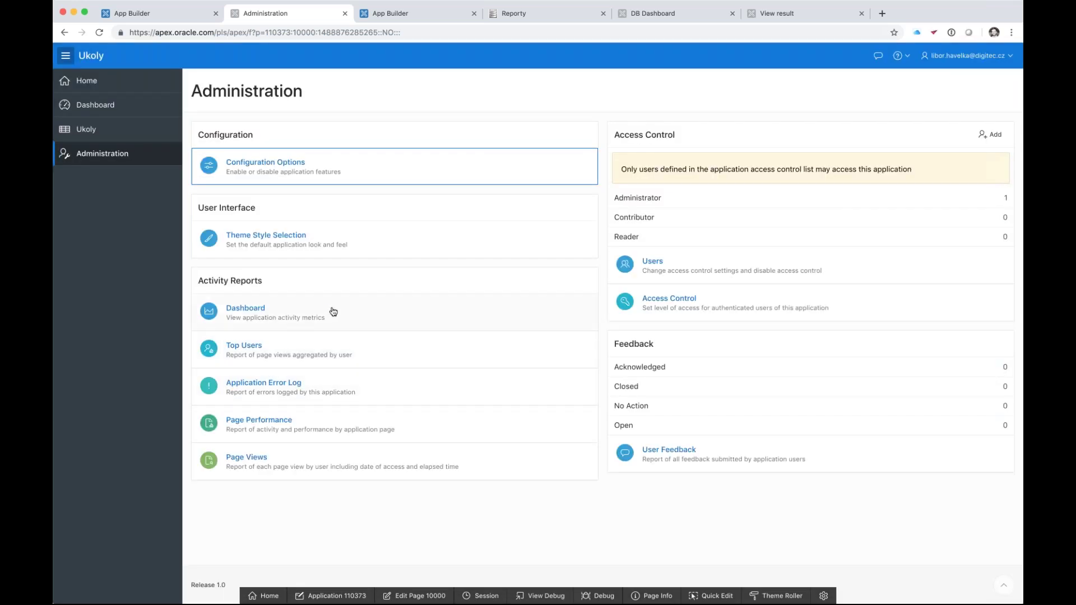
click(331, 312)
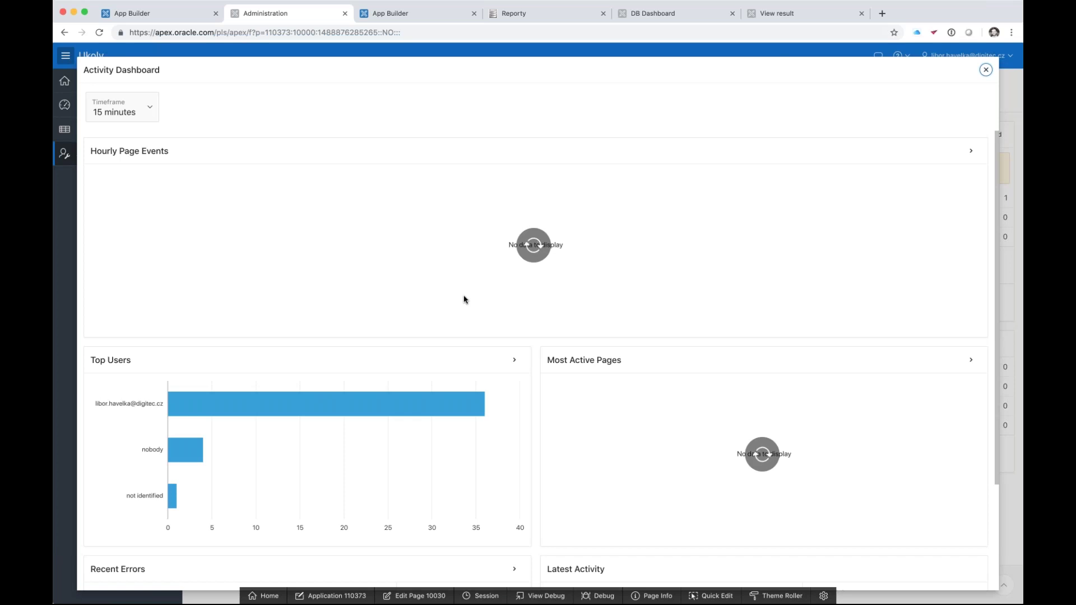
scroll(579, 423, down, 1)
scroll(578, 422, down, 2)
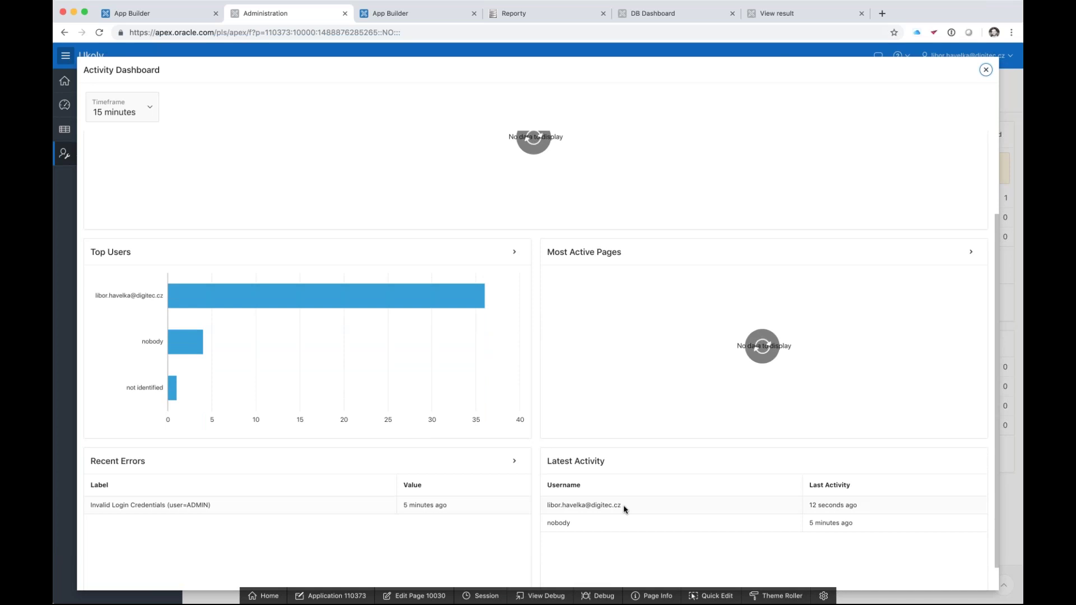
scroll(622, 508, up, 1)
scroll(624, 508, up, 1)
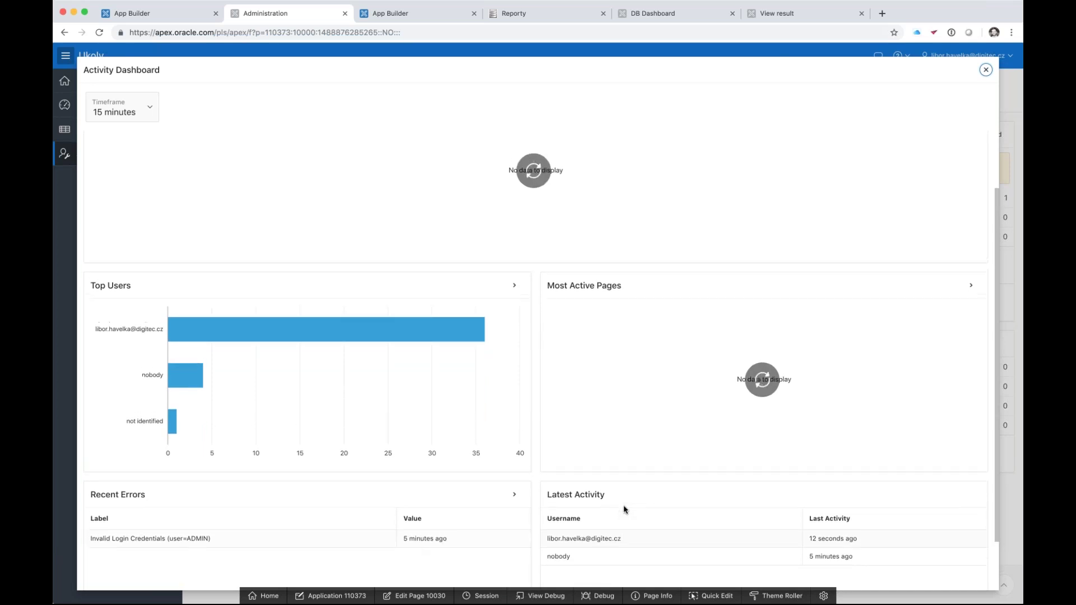
scroll(625, 509, up, 3)
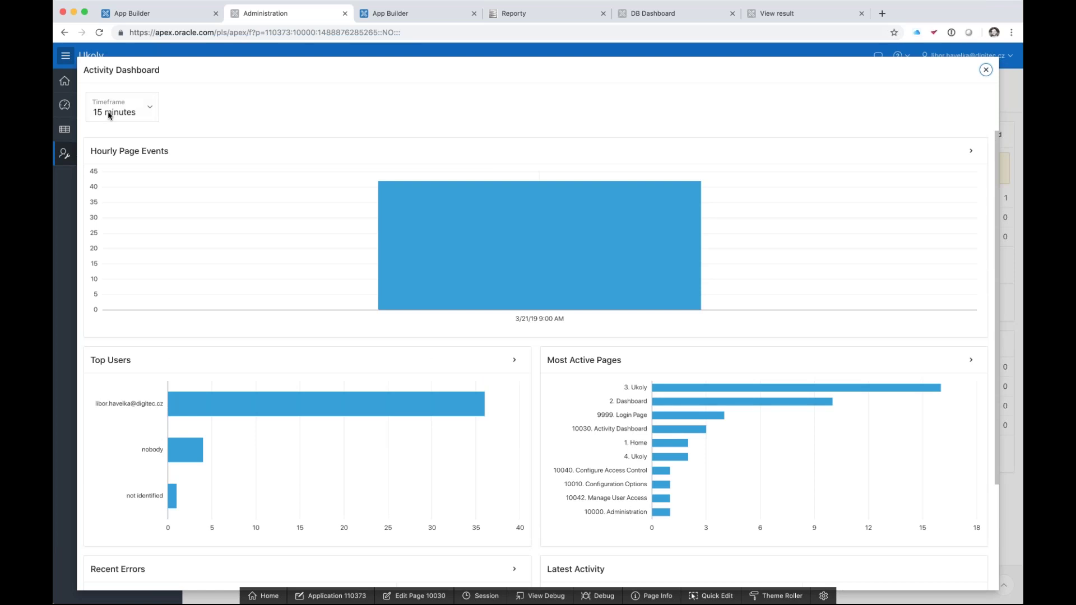
click(985, 70)
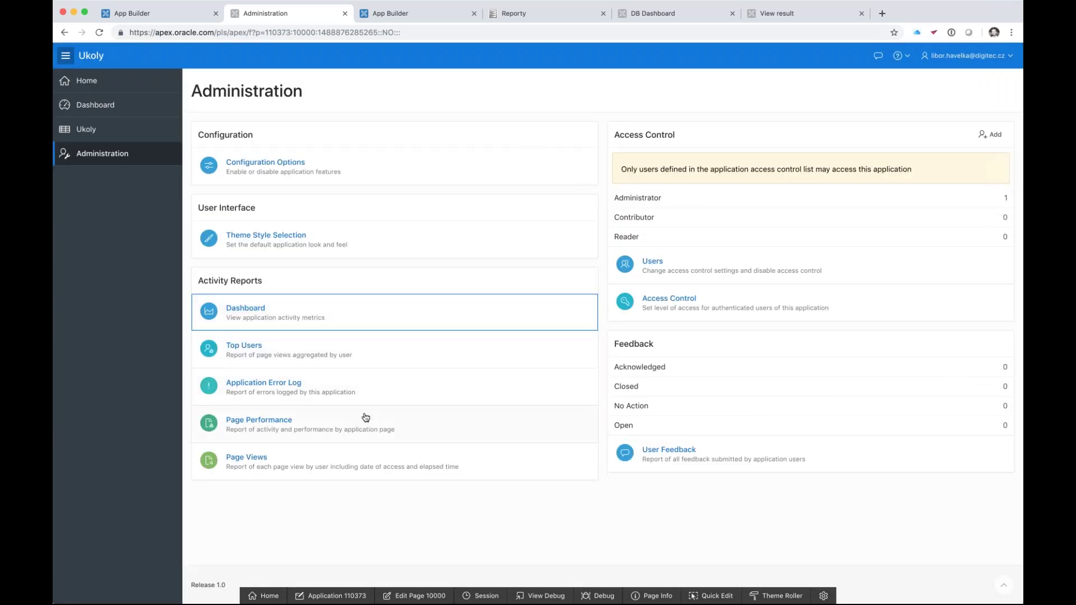
click(365, 420)
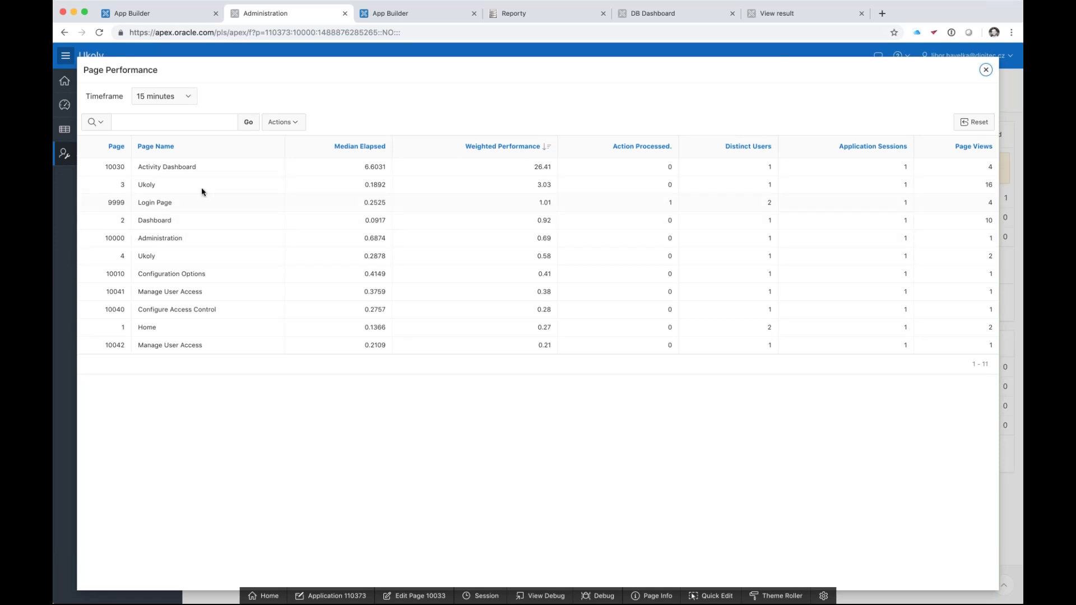
click(985, 69)
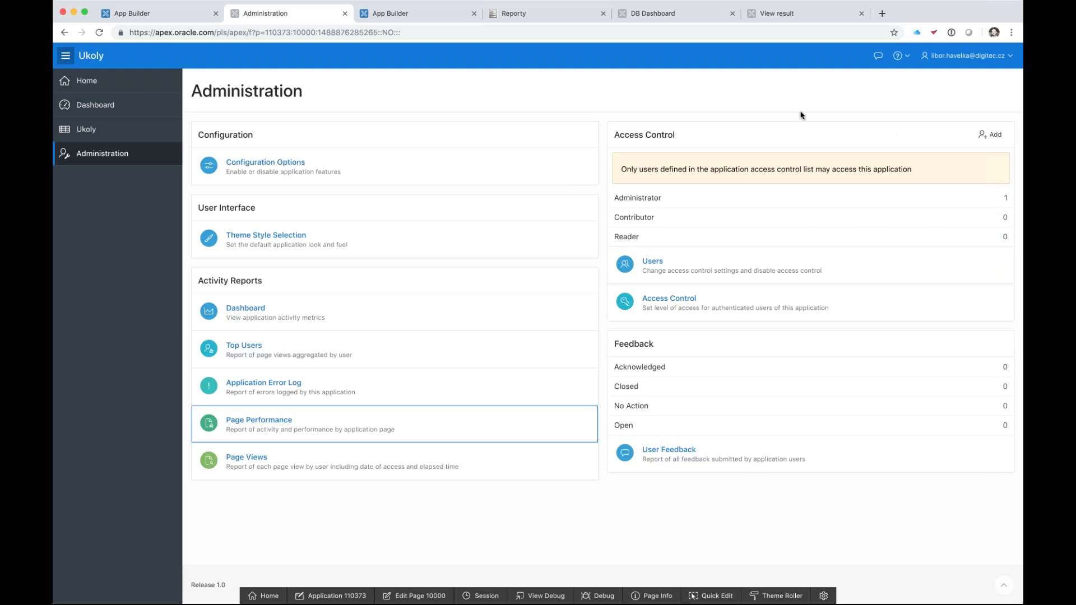
click(103, 104)
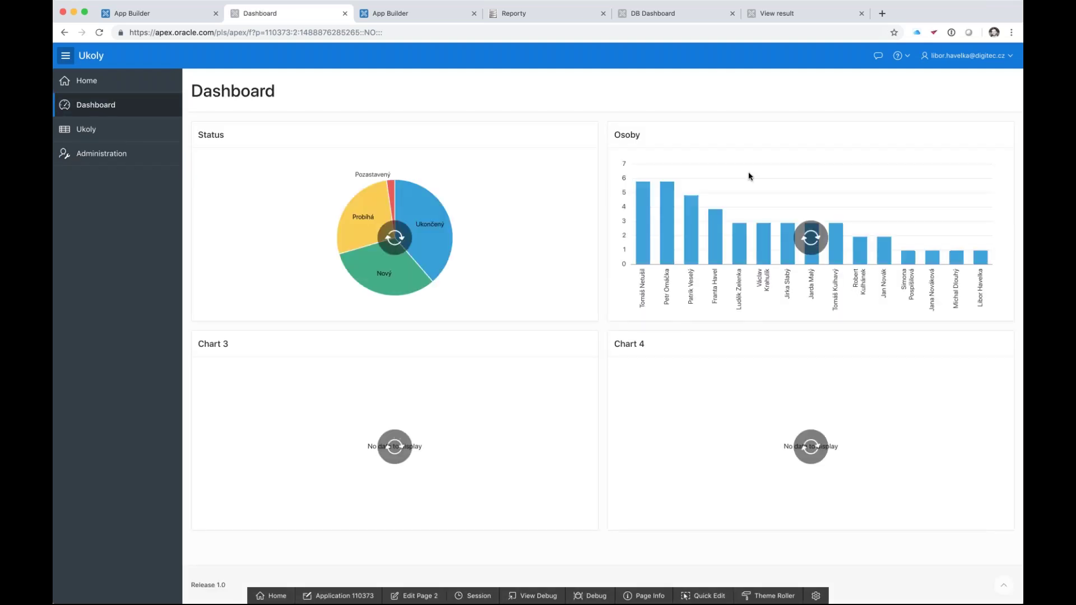
- Send happy-rated feedback 'hodil by se novy graf' from the Dashboard
click(878, 58)
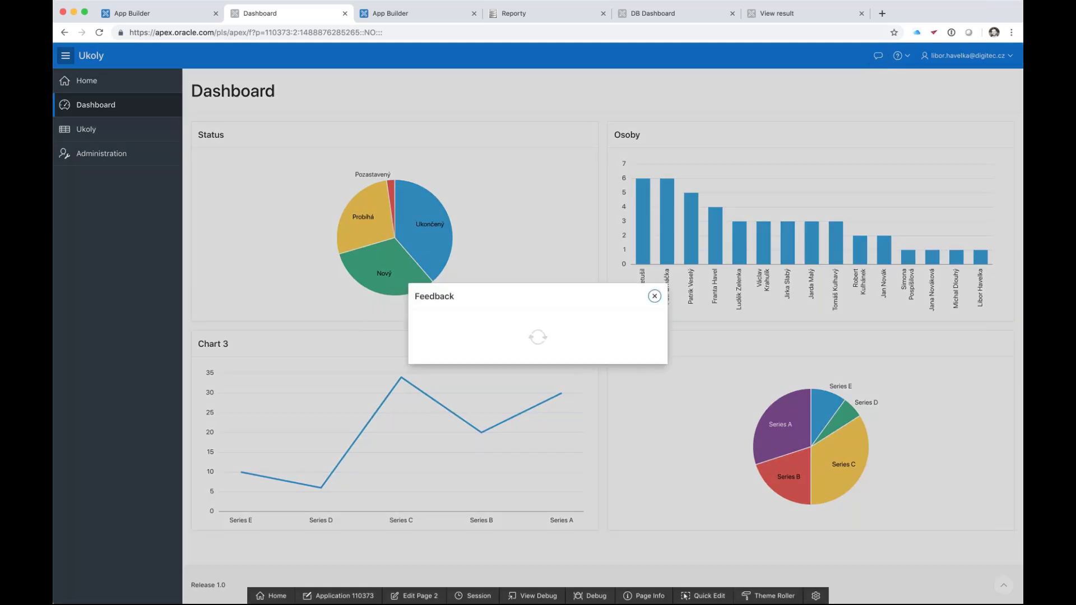
drag(608, 241, 608, 240)
click(555, 357)
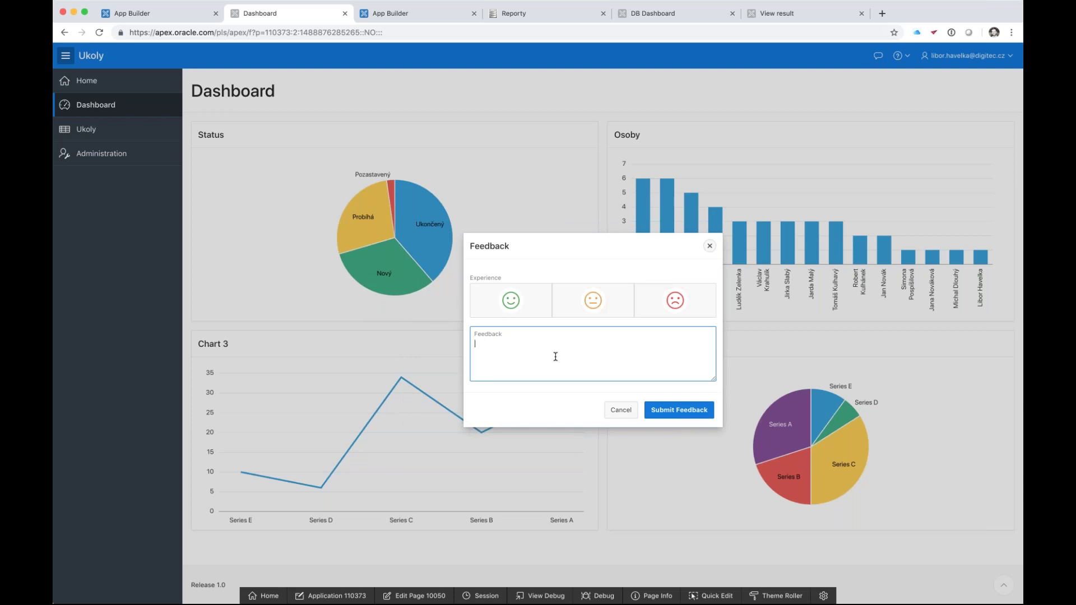
text(hodil bys)
key(BackSpace)
text(se novy graf)
click(511, 303)
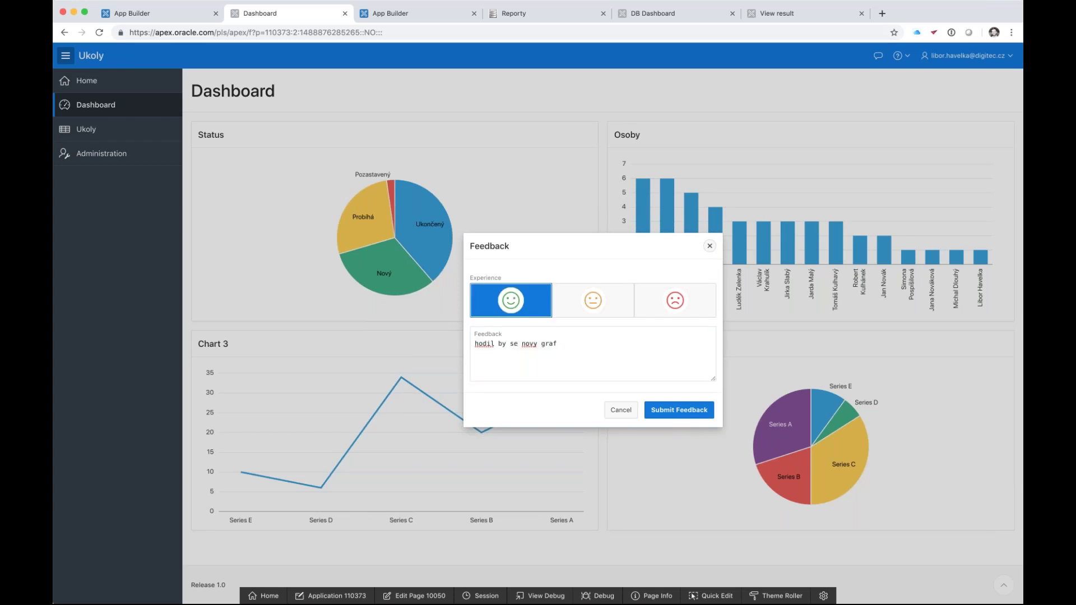
click(664, 413)
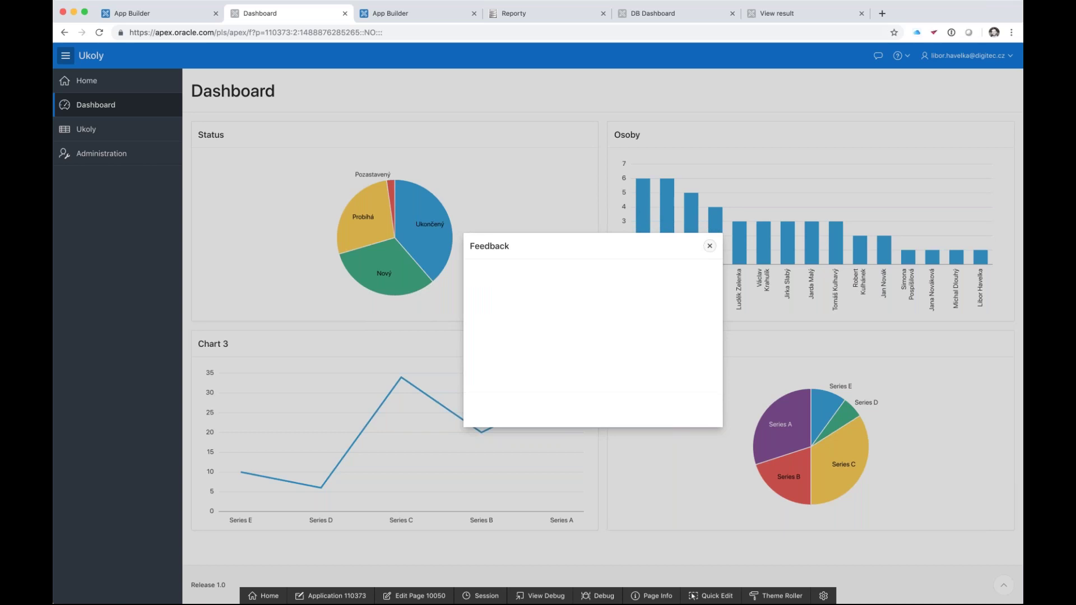
click(654, 269)
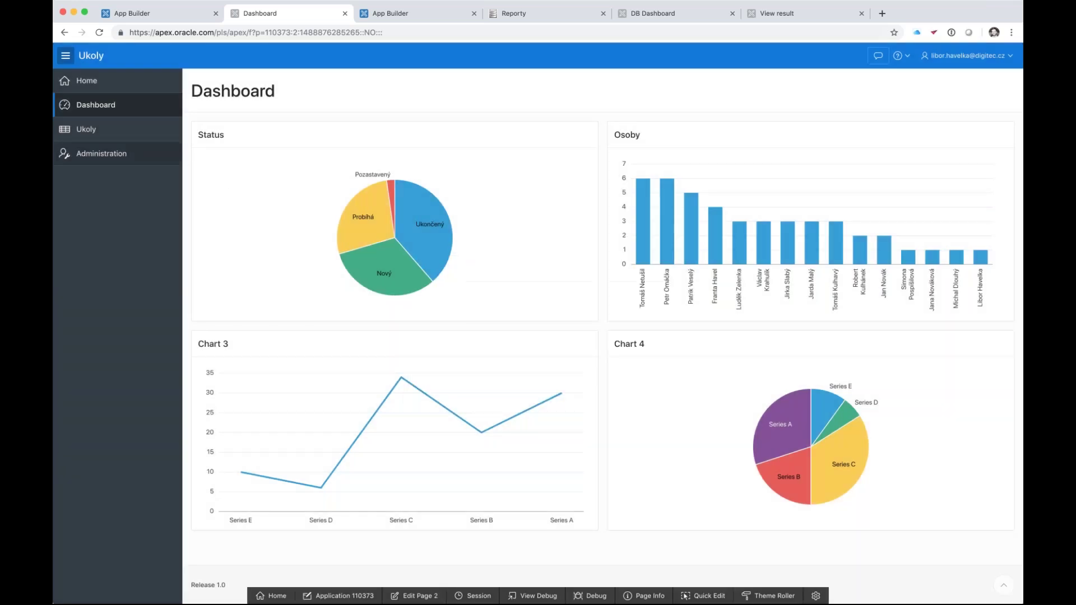
- Confirm the entry in Administration's User Feedback list, then return to the Dashboard
click(120, 159)
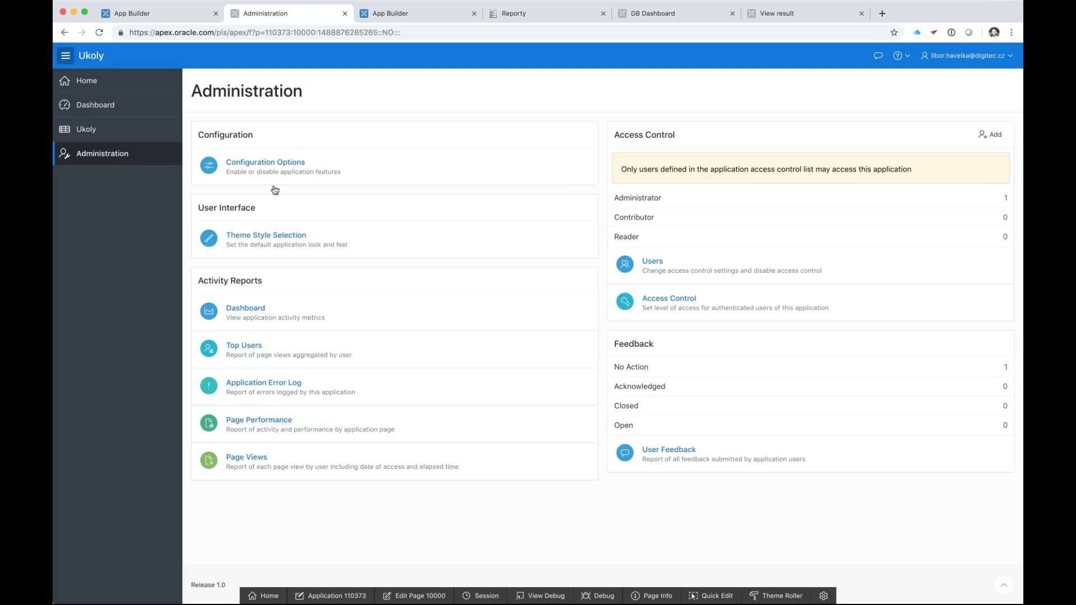
click(686, 450)
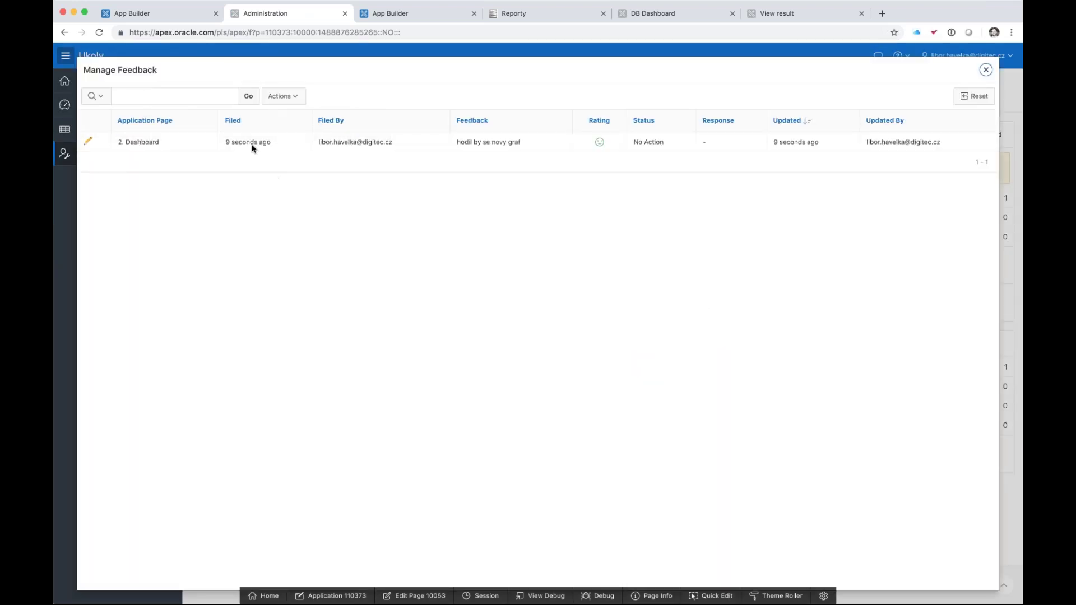
click(88, 142)
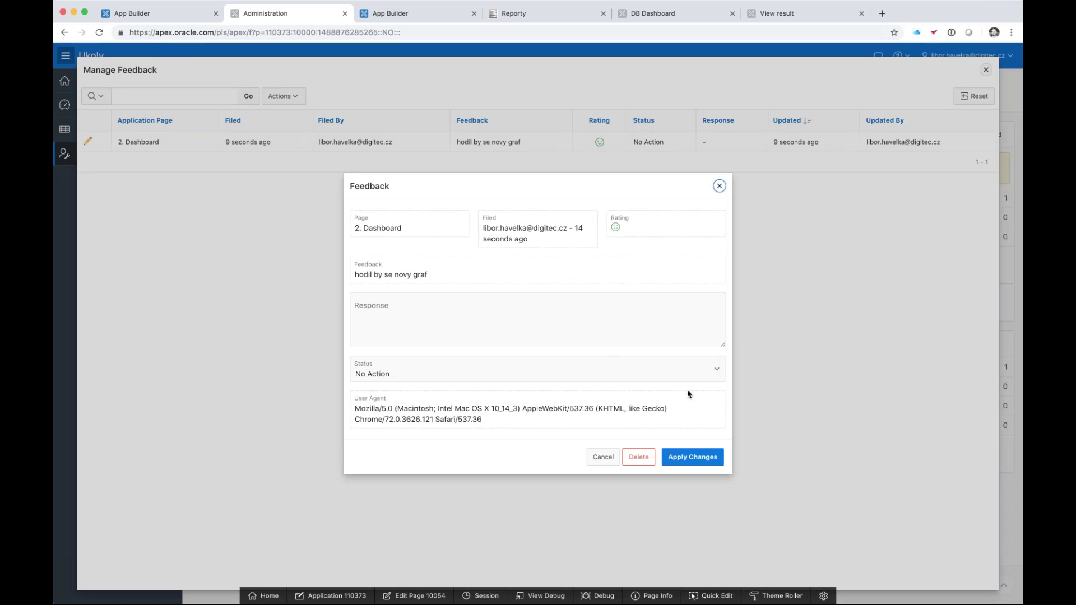
click(719, 187)
click(985, 69)
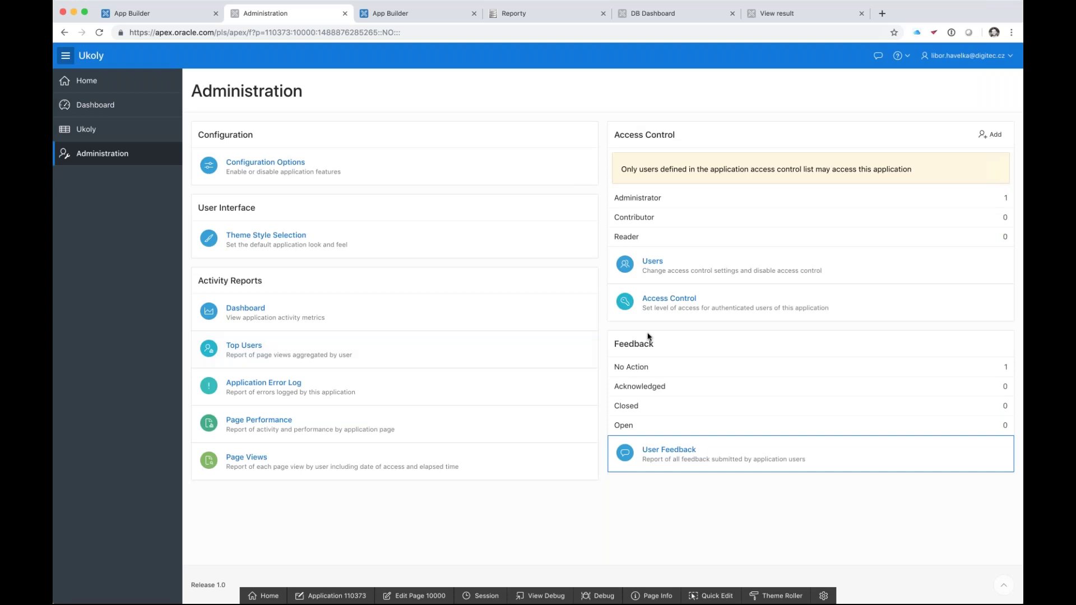
click(110, 135)
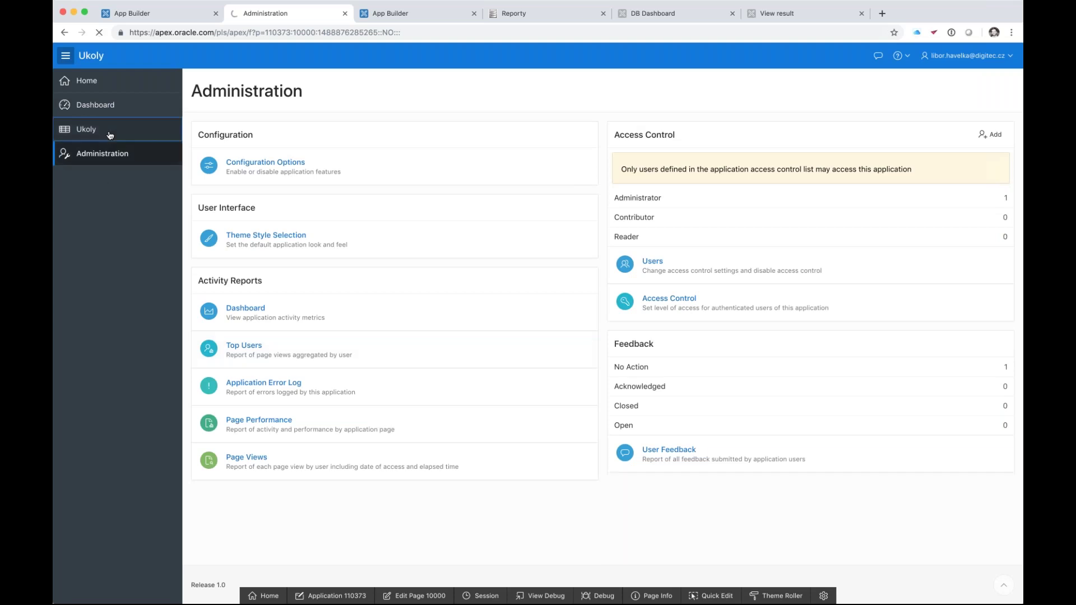
click(134, 113)
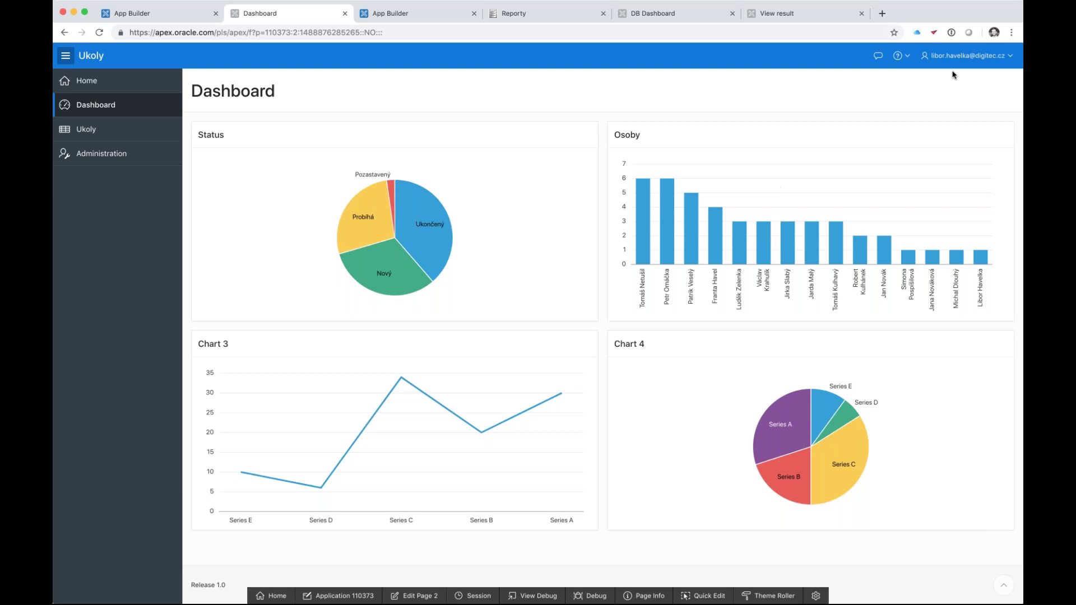
- Open and close the account menu, then switch to mobile device preview
click(989, 56)
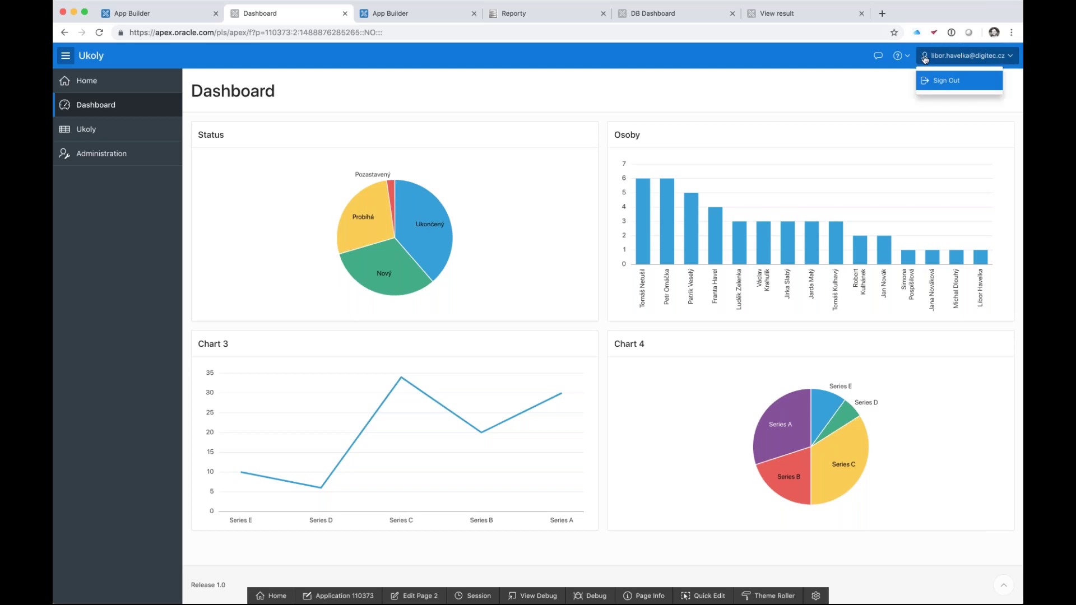
click(845, 82)
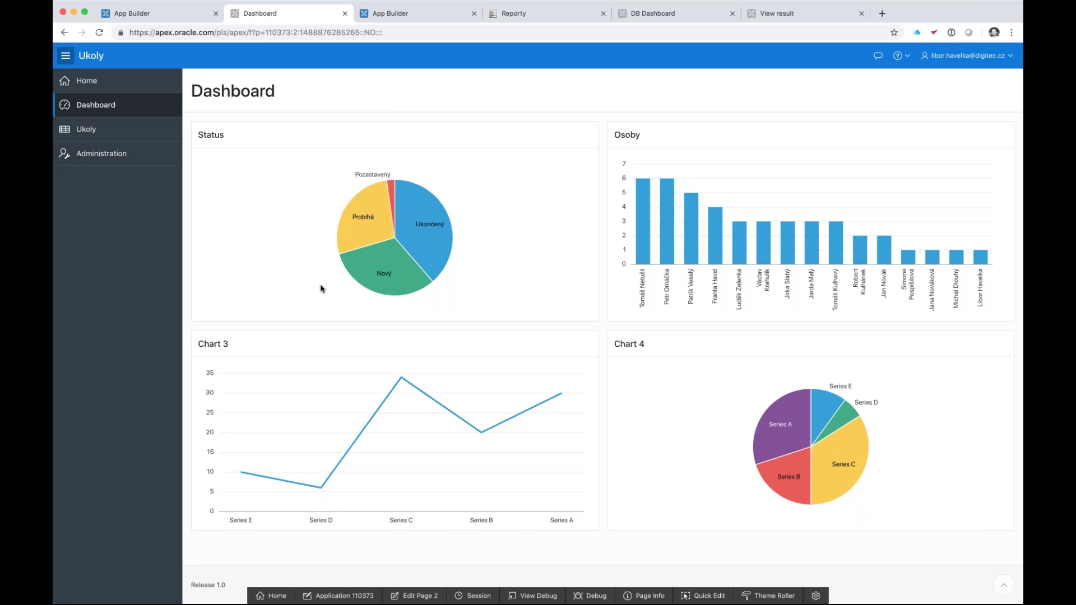
key(super+alt+i)
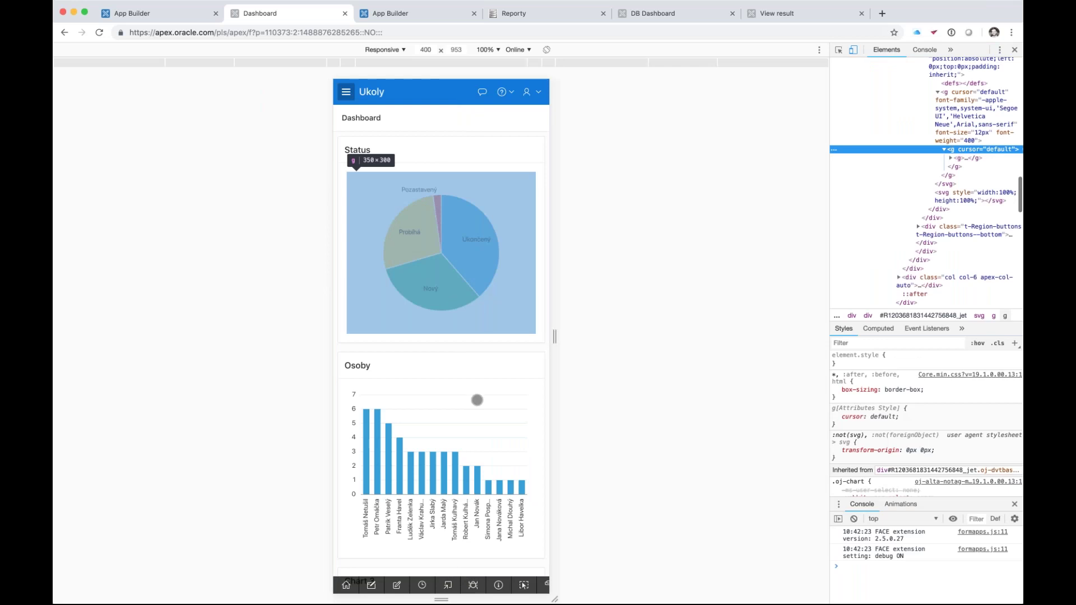
- In the mobile preview, reach the Ukoly page through the navigation menu
scroll(477, 400, down, 2)
scroll(477, 399, up, 2)
scroll(424, 401, down, 6)
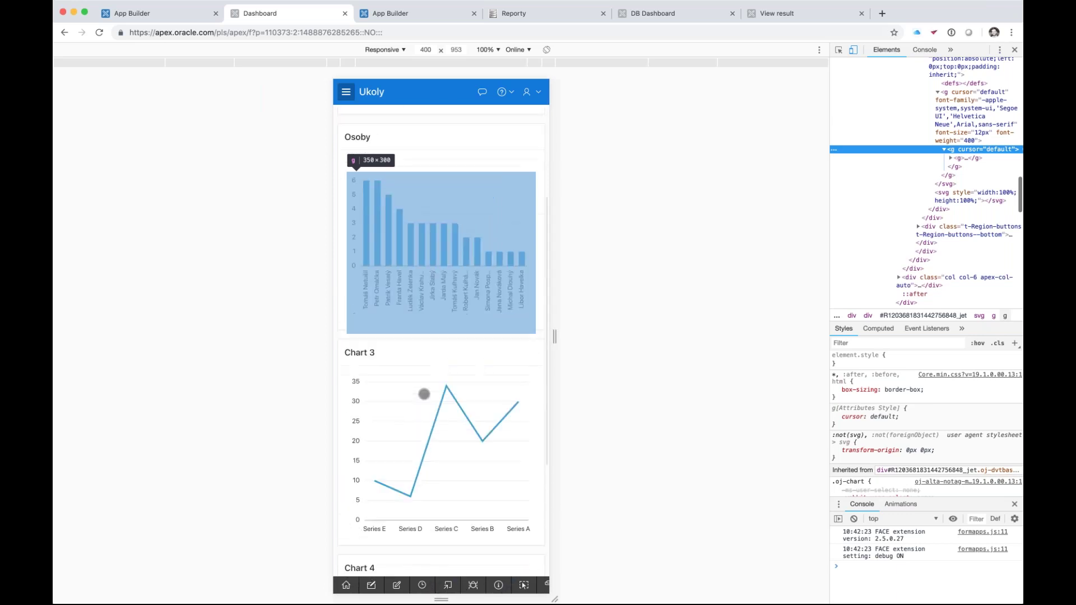
scroll(424, 394, down, 4)
scroll(424, 393, up, 10)
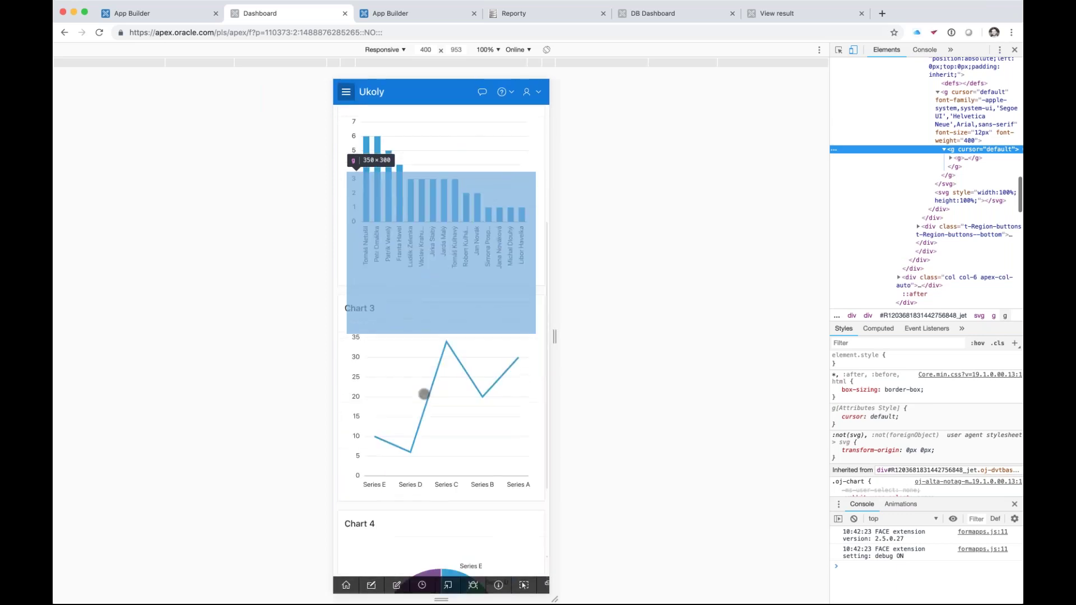
click(347, 93)
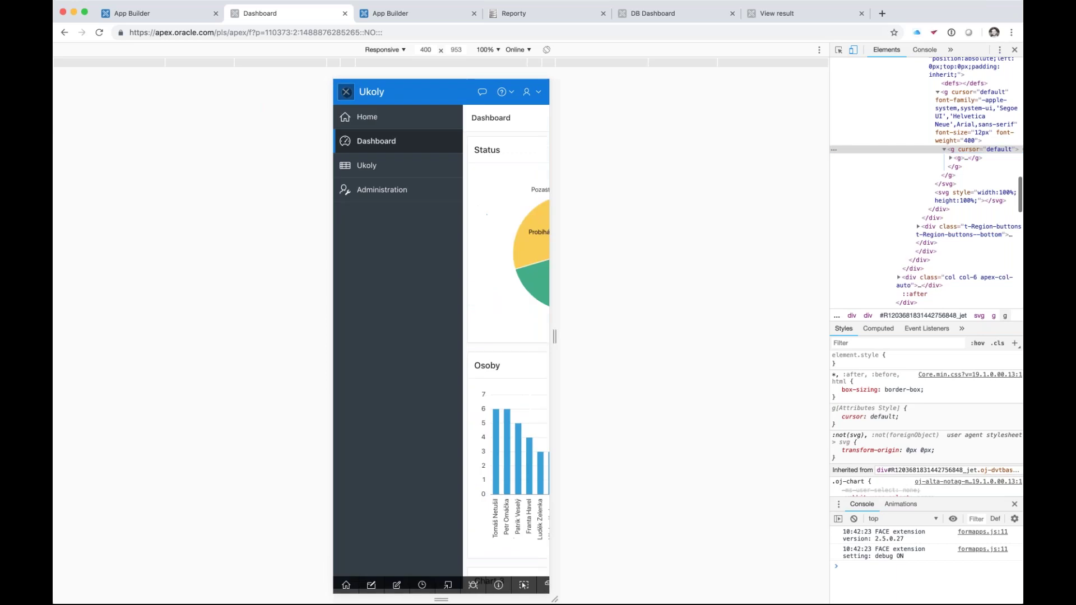
click(365, 164)
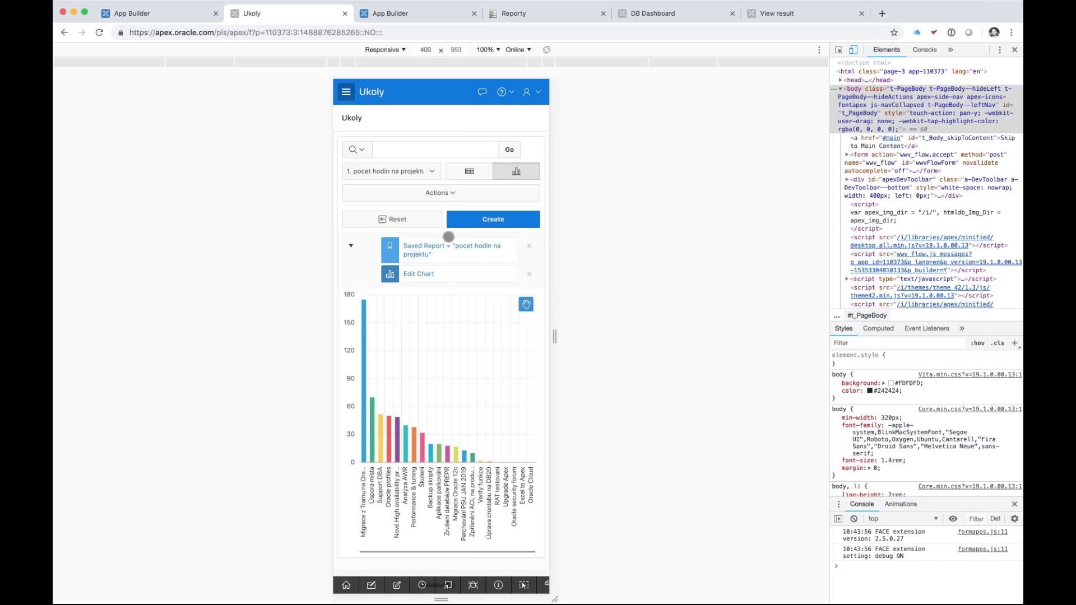
- Switch the task report from bar chart to grid and scroll through the rows
click(469, 171)
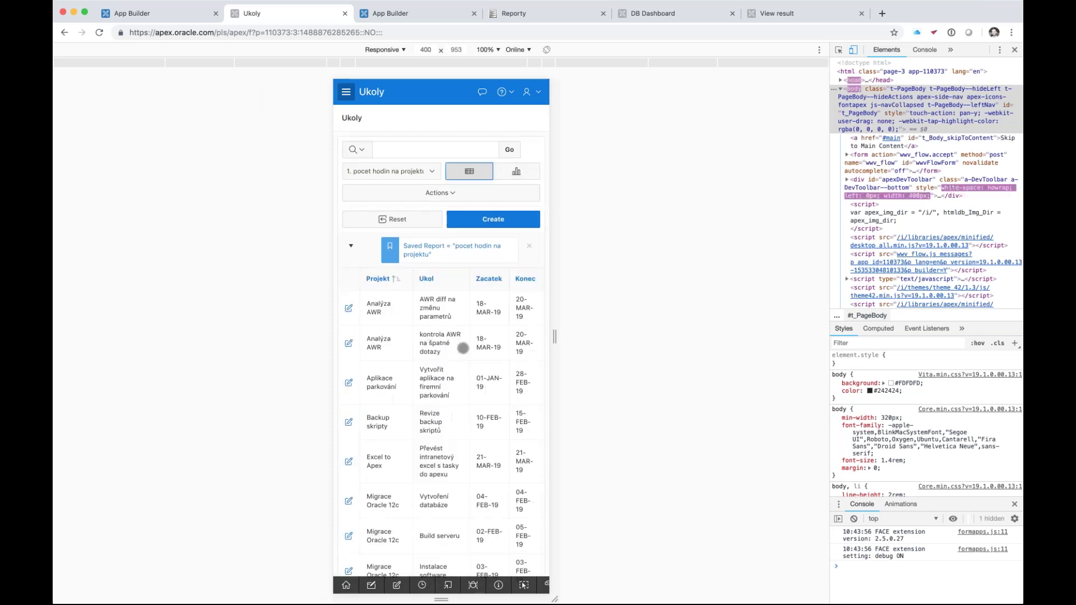
scroll(463, 348, down, 3)
scroll(463, 348, down, 10)
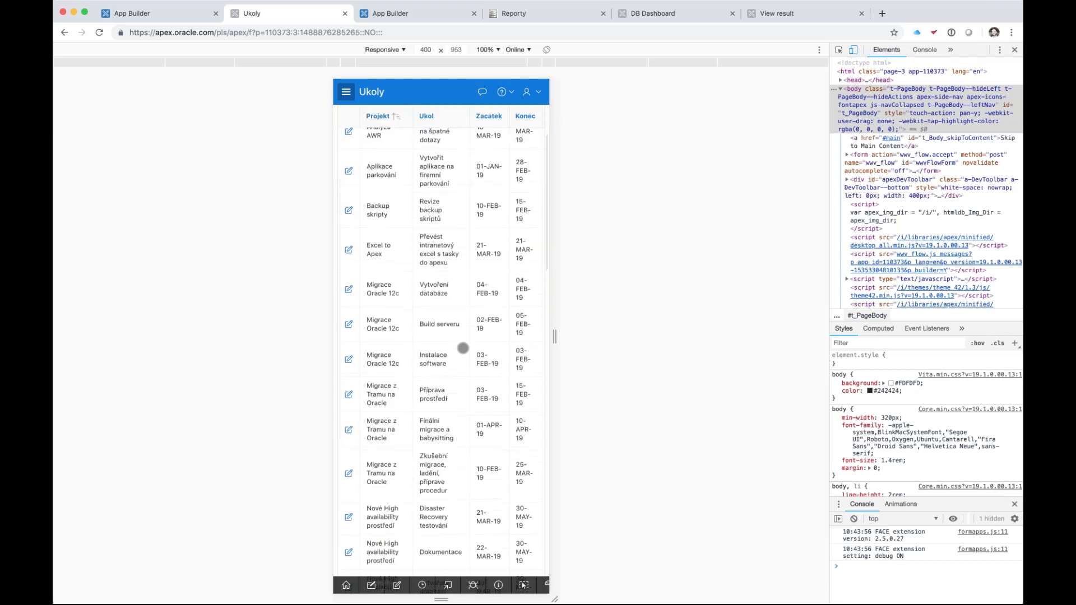
scroll(463, 348, down, 10)
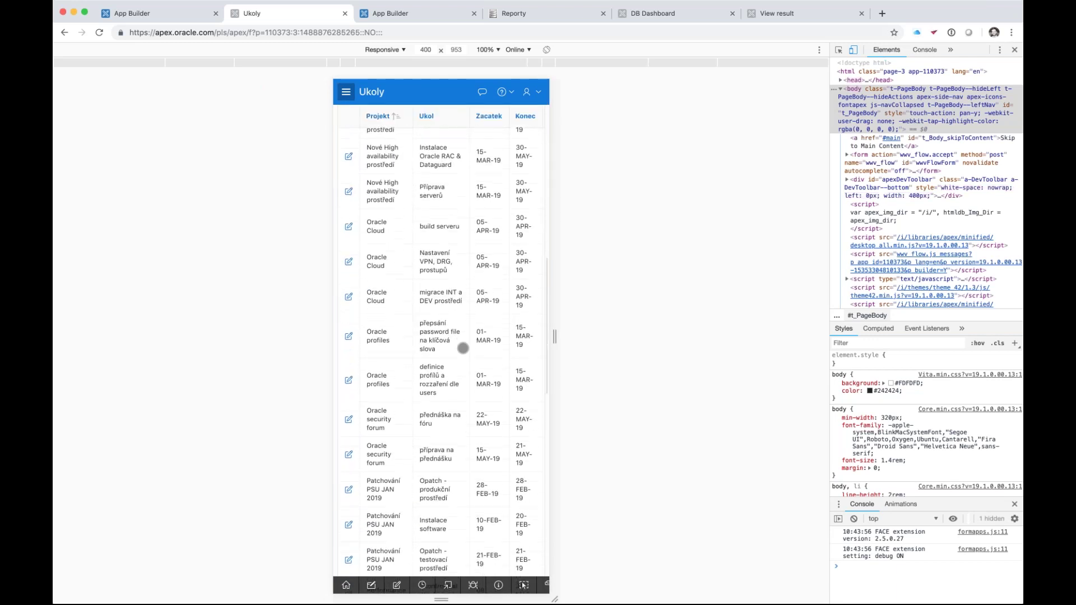
scroll(463, 348, down, 2)
scroll(463, 348, up, 15)
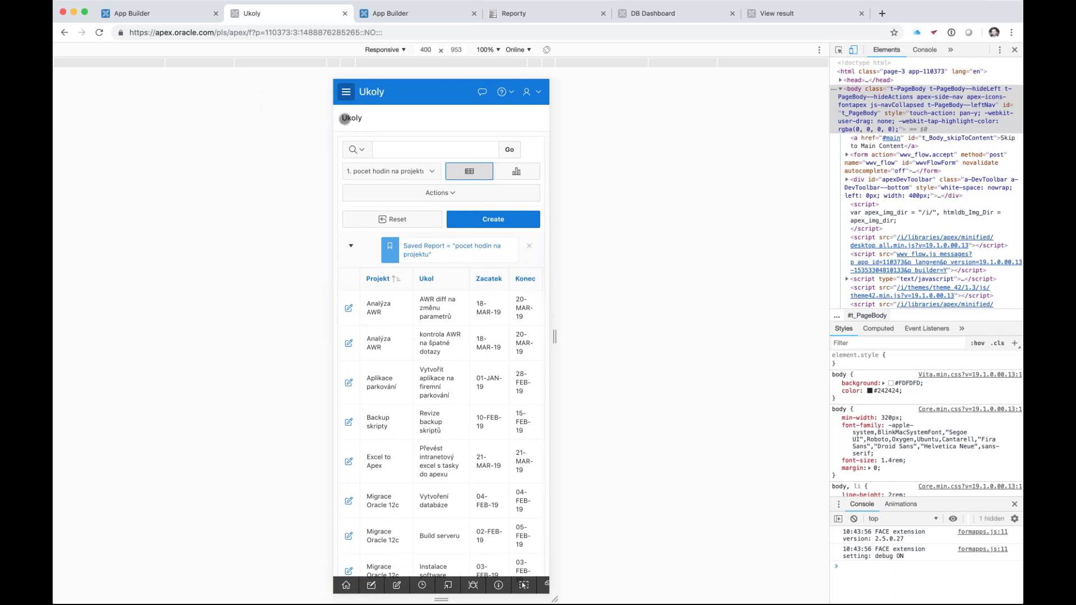
- Open the navigation drawer and the report Actions list, then dismiss them
click(346, 91)
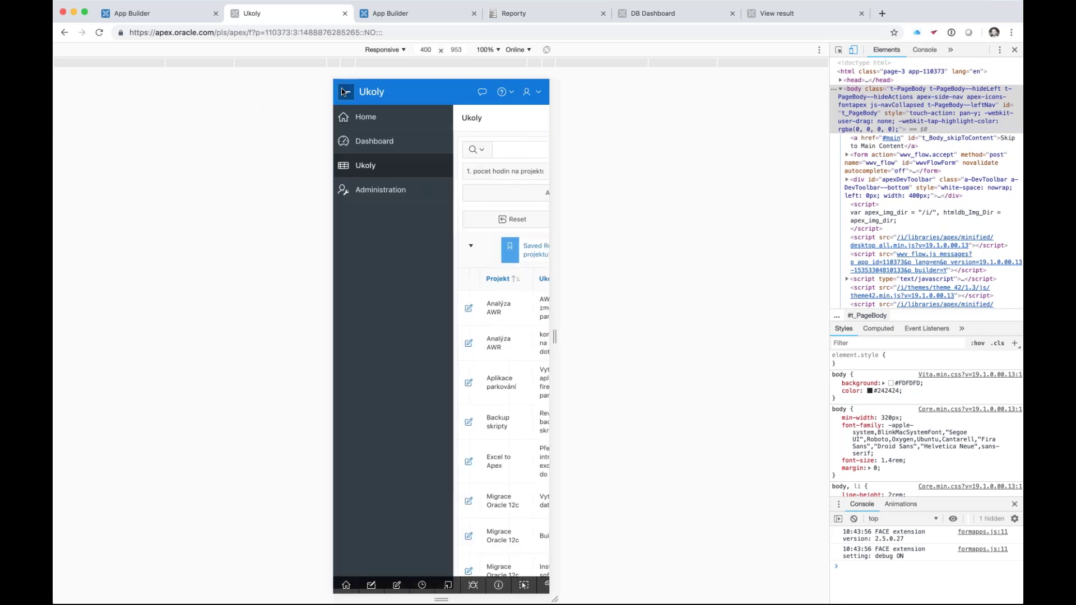
click(502, 192)
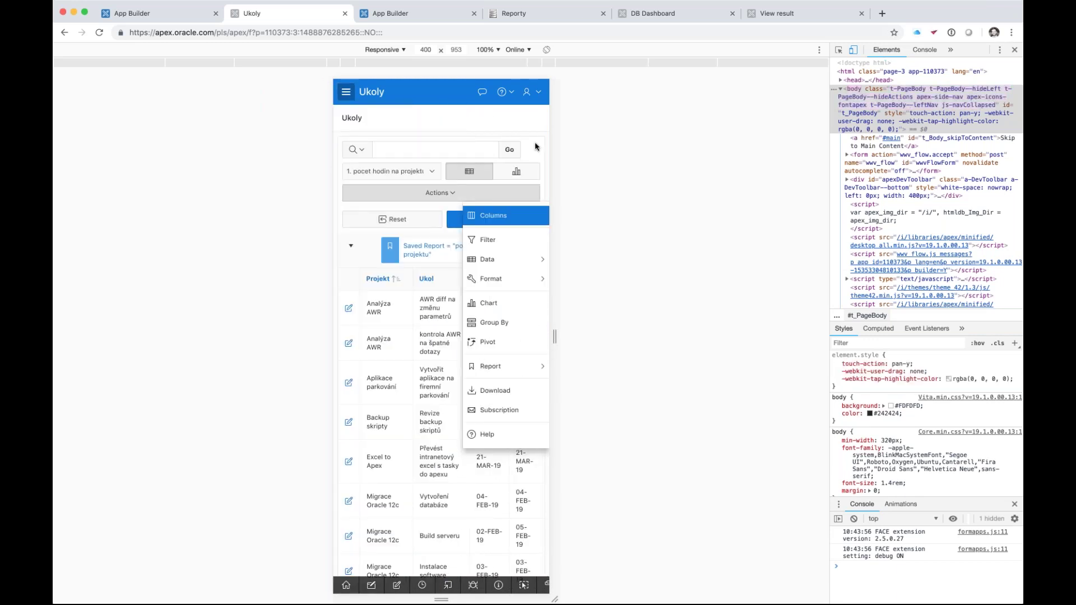
click(535, 147)
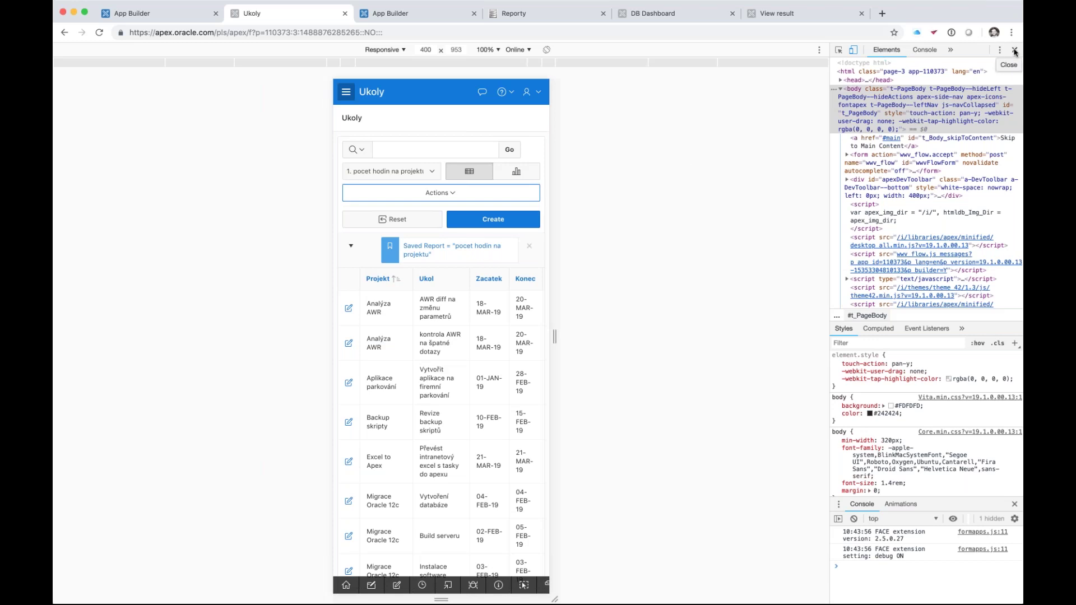
click(522, 586)
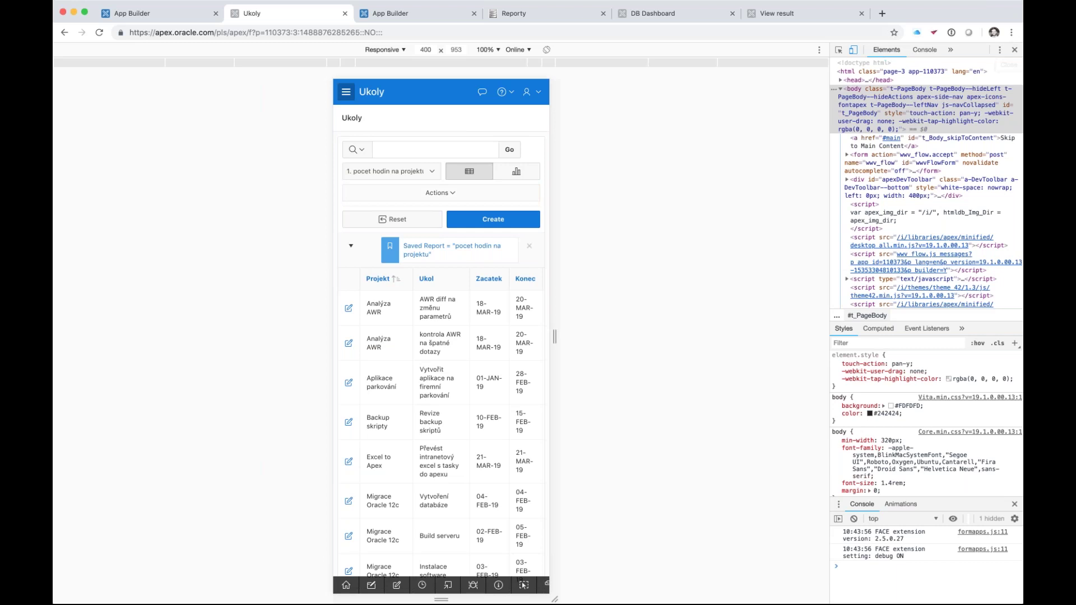
- Close DevTools to leave the mobile preview, then switch to the DiMon Reporty browser tab
key(super+alt+i)
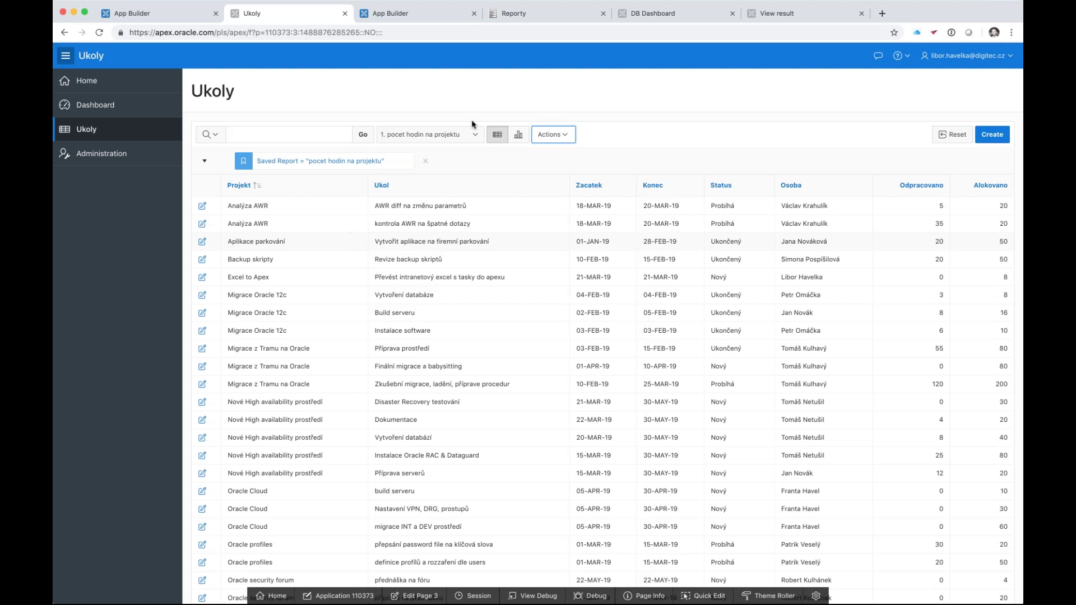
click(417, 20)
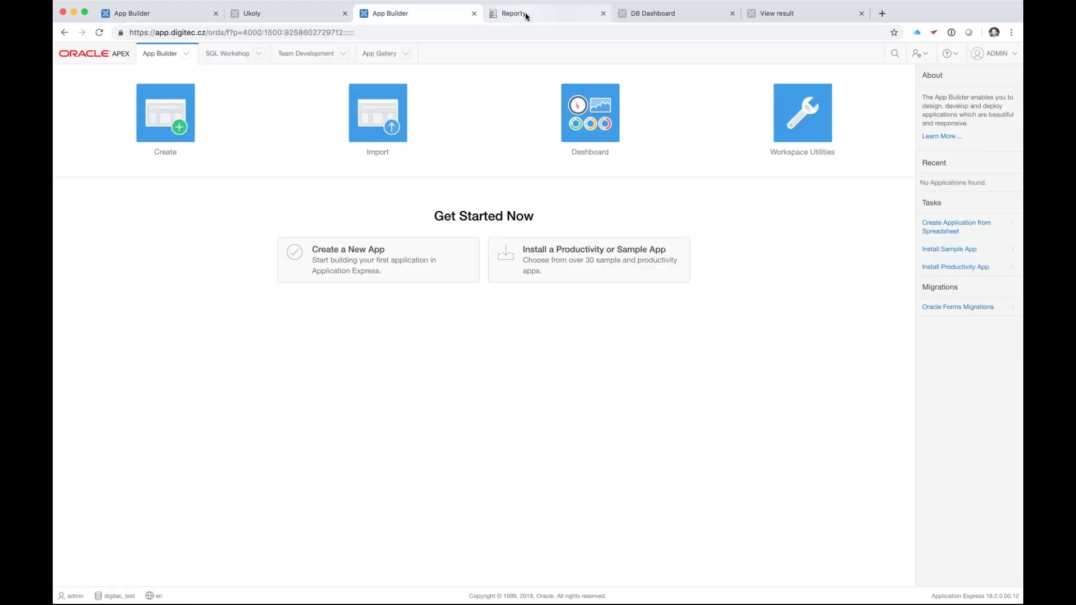
click(524, 15)
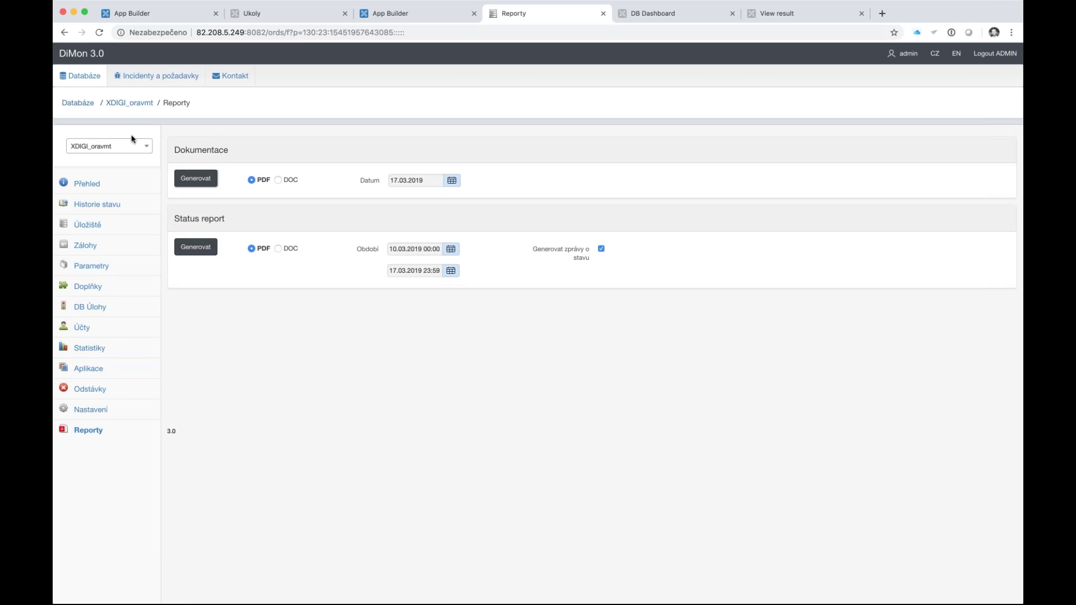
- Review the XDIGI_oravmt basic overview, alert log and status history
click(88, 185)
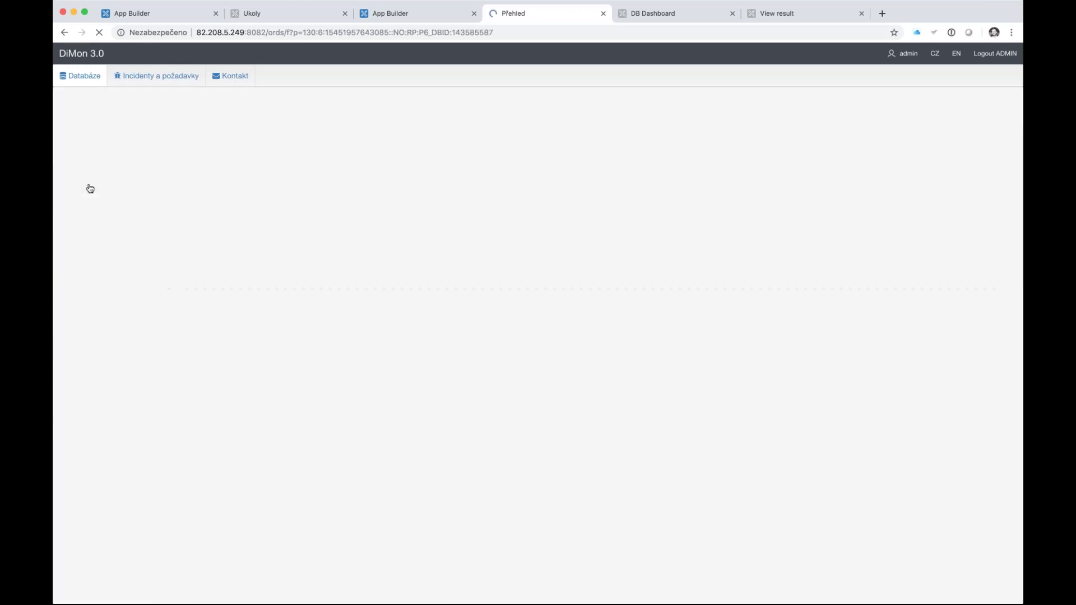
click(189, 143)
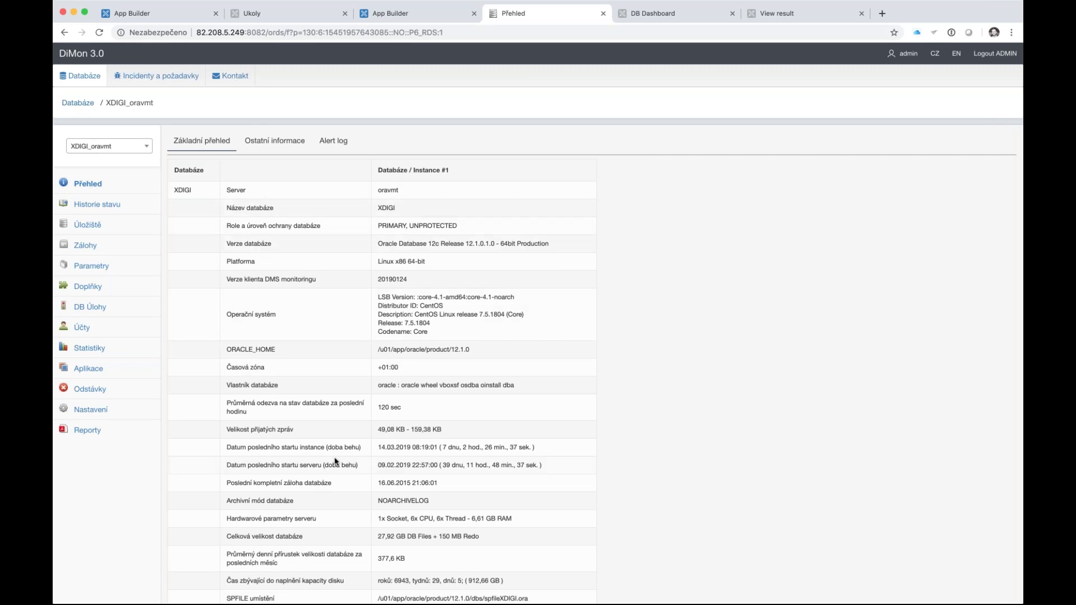
scroll(335, 461, down, 3)
scroll(335, 461, up, 3)
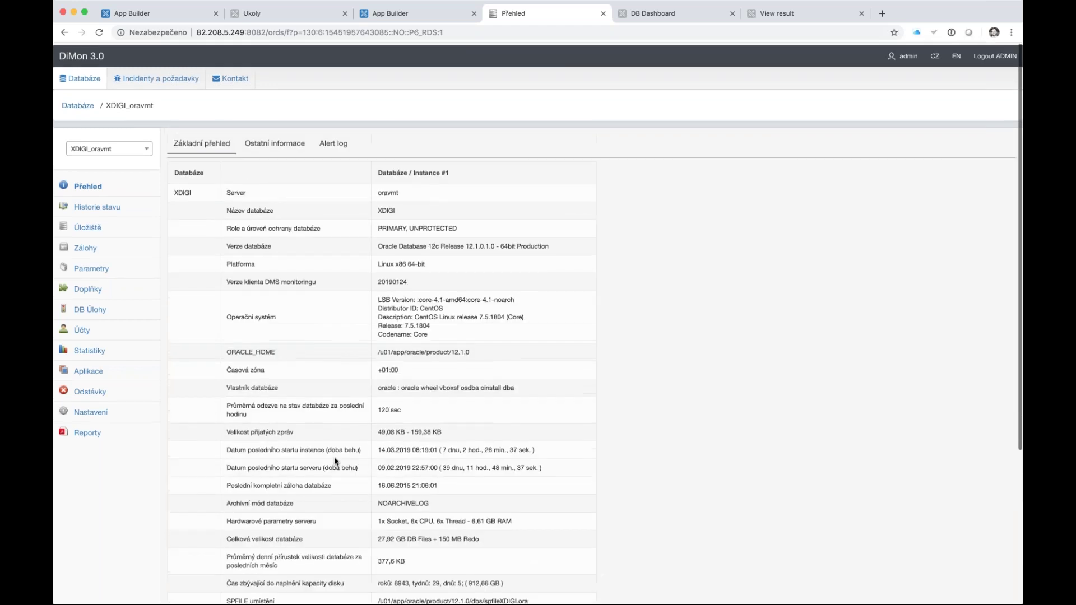
click(332, 141)
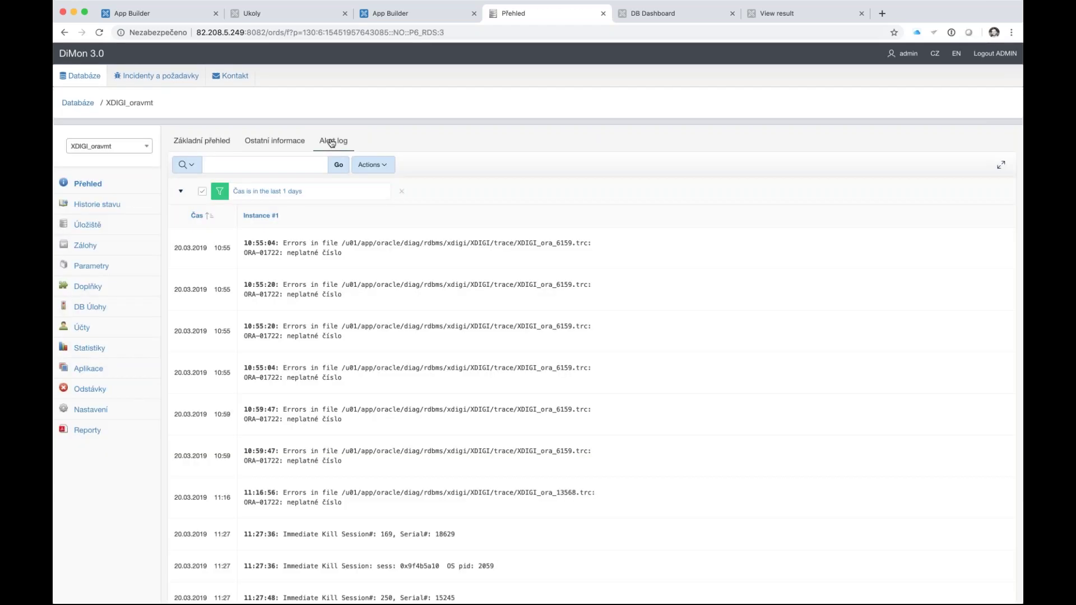
click(83, 204)
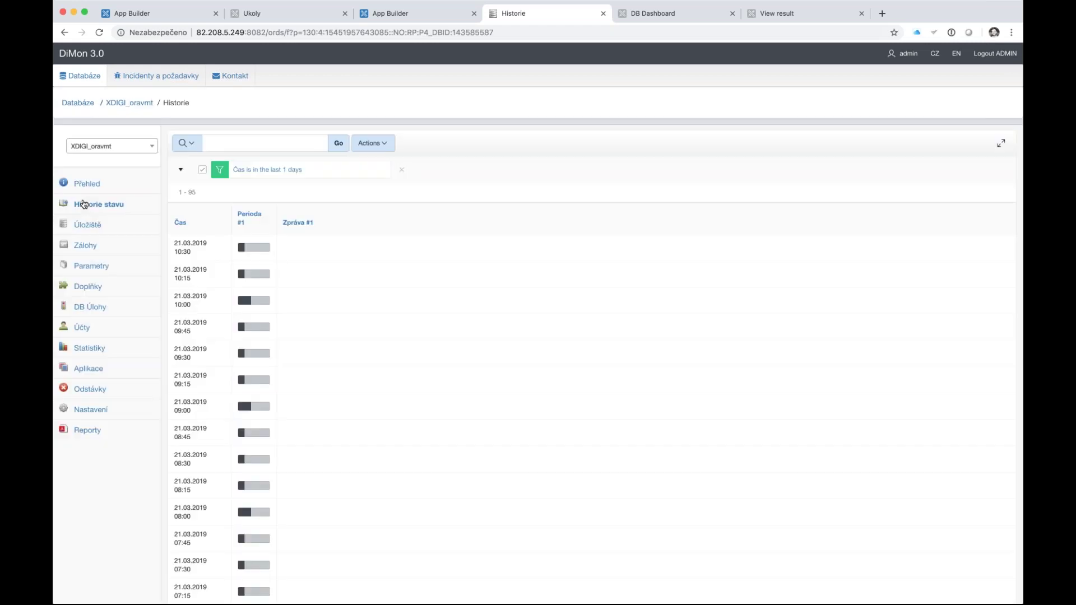
- Browse tablespace storage, backups, parameters and the DB Úlohy scheduled jobs list
click(107, 230)
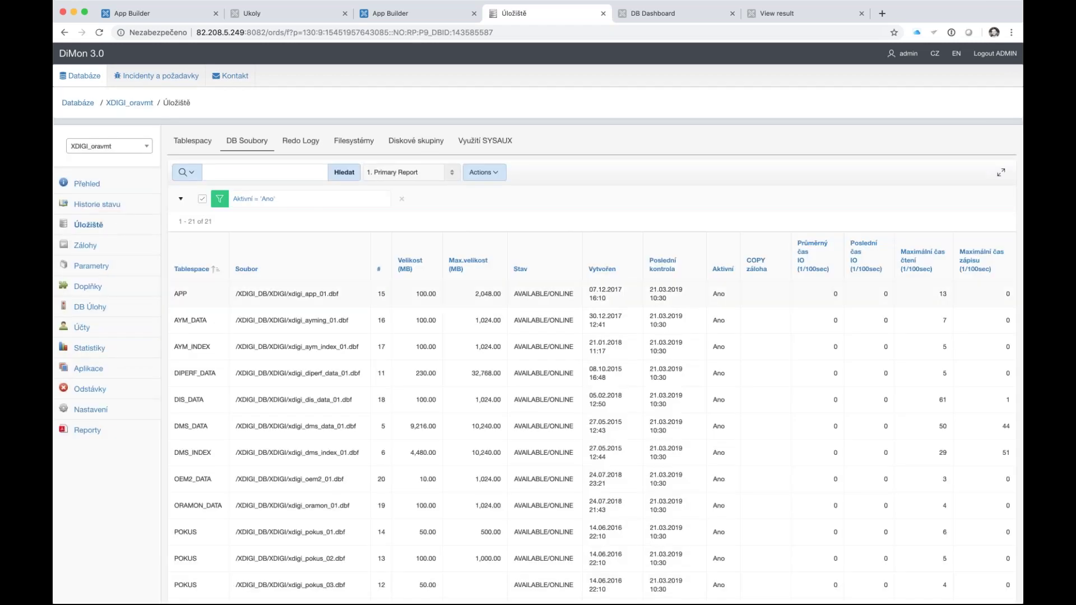
click(189, 142)
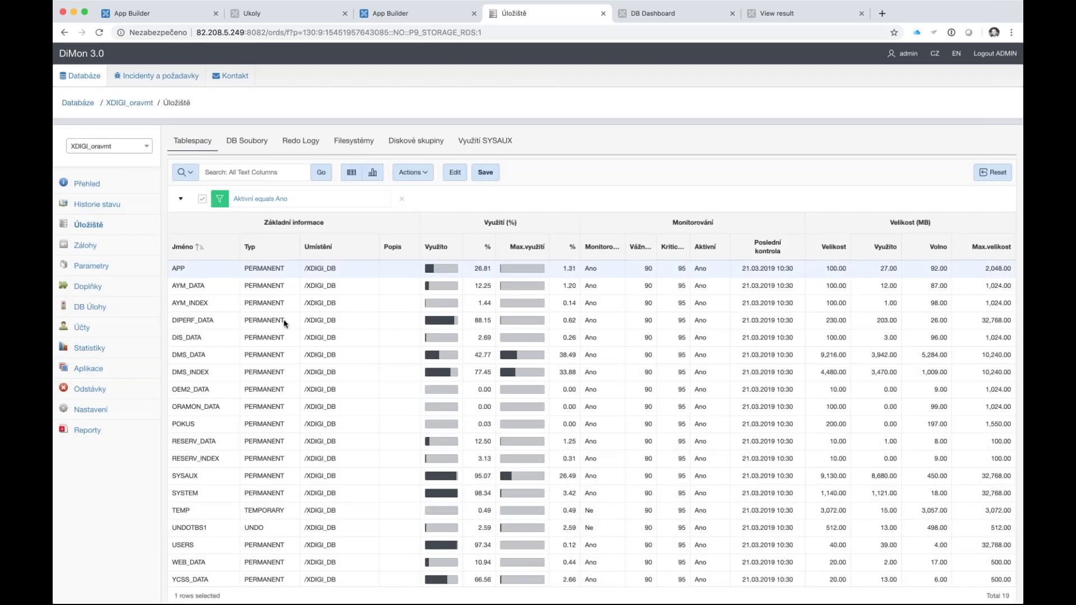
click(110, 245)
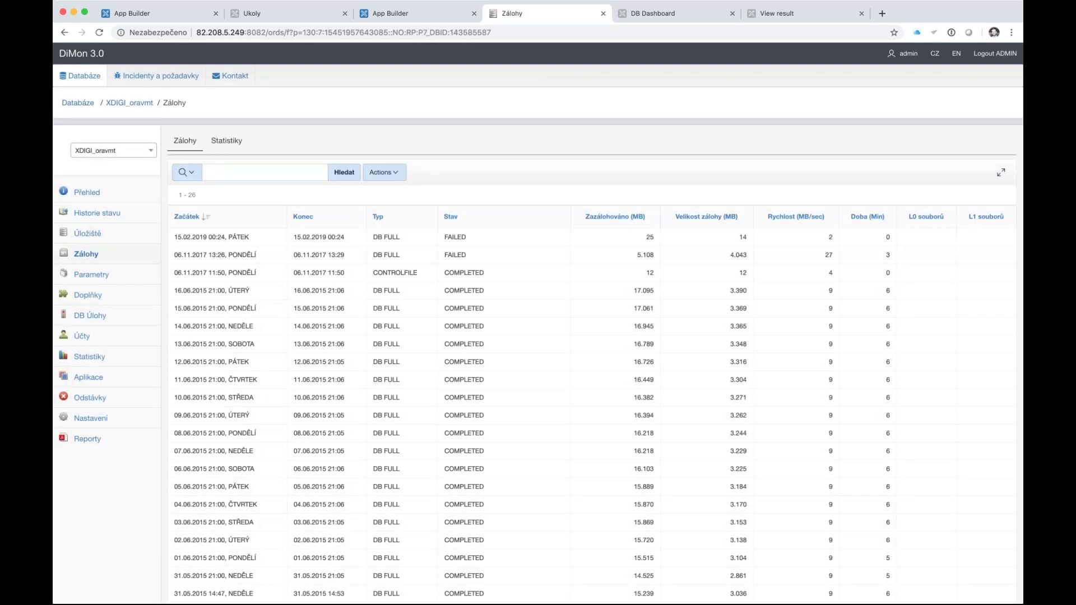
click(106, 276)
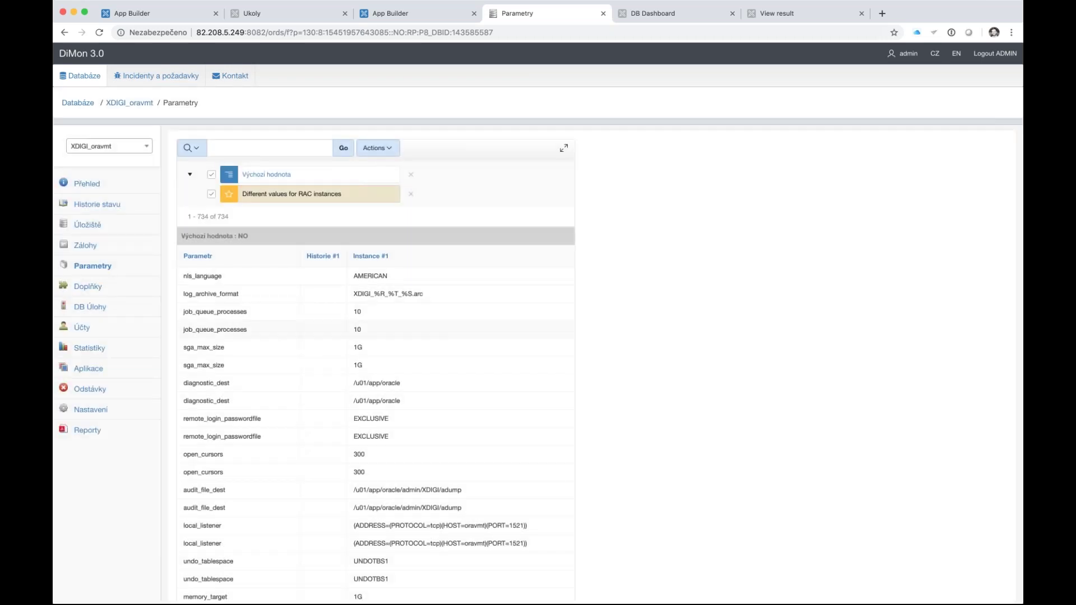
click(93, 309)
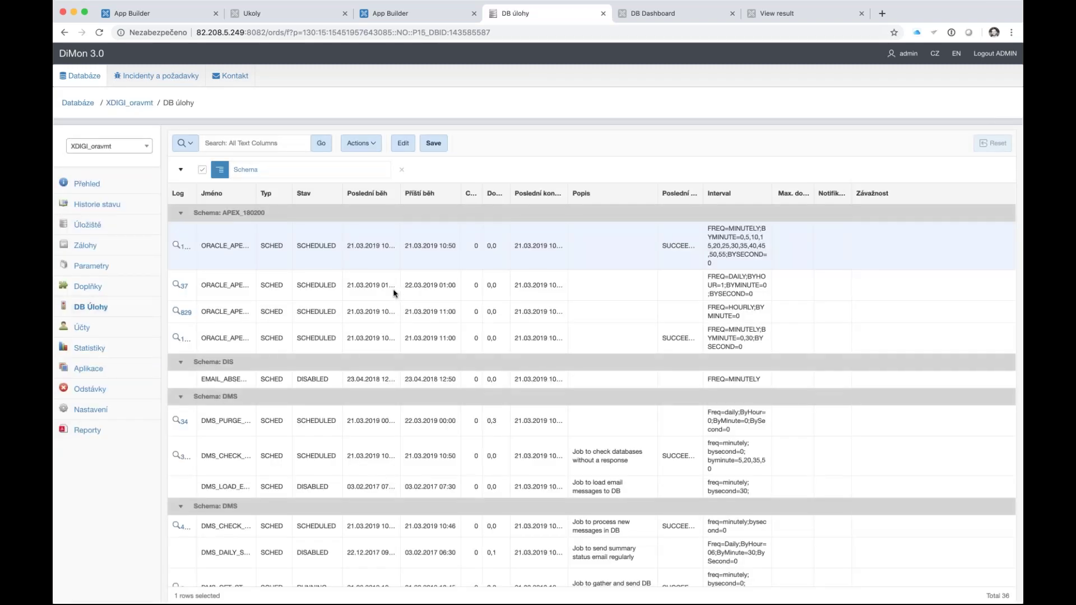
click(179, 285)
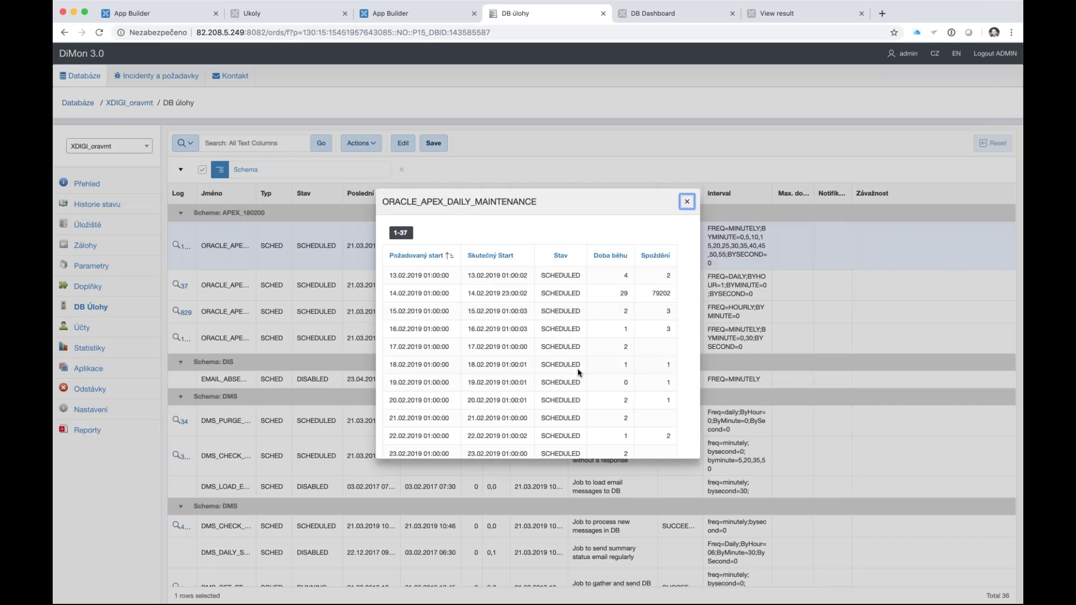
- Scroll through the ORACLE_APEX_DAILY_MAINTENANCE run history and close it
scroll(579, 373, down, 10)
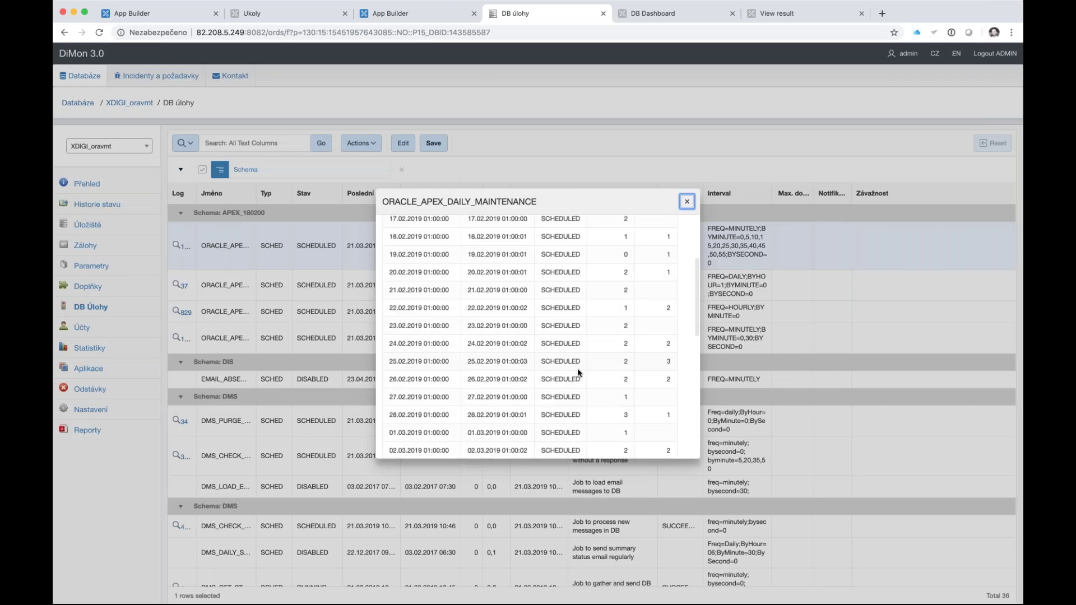
scroll(532, 337, up, 10)
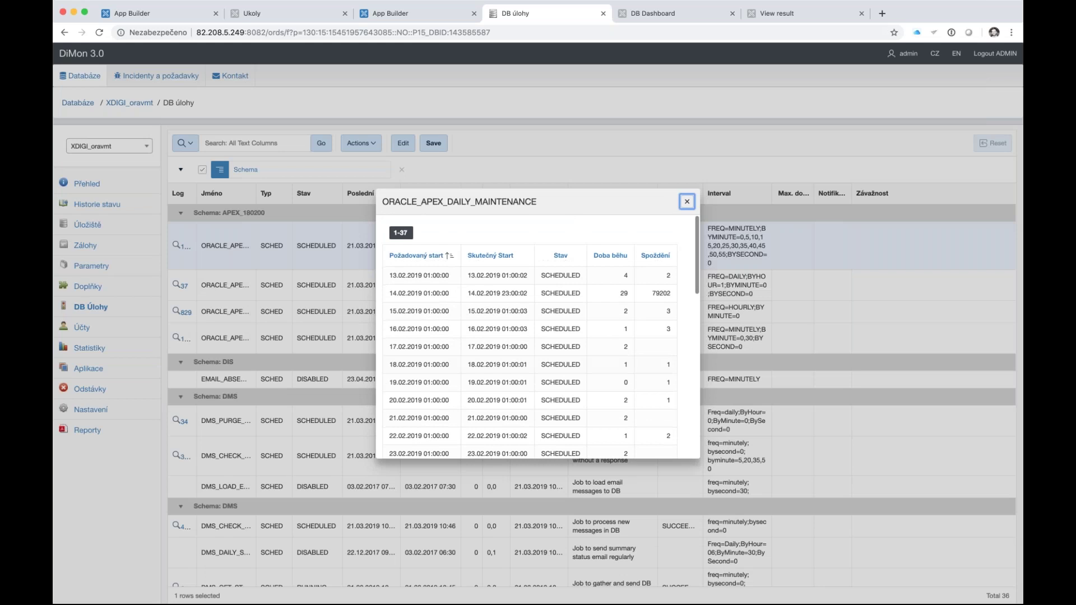
click(688, 200)
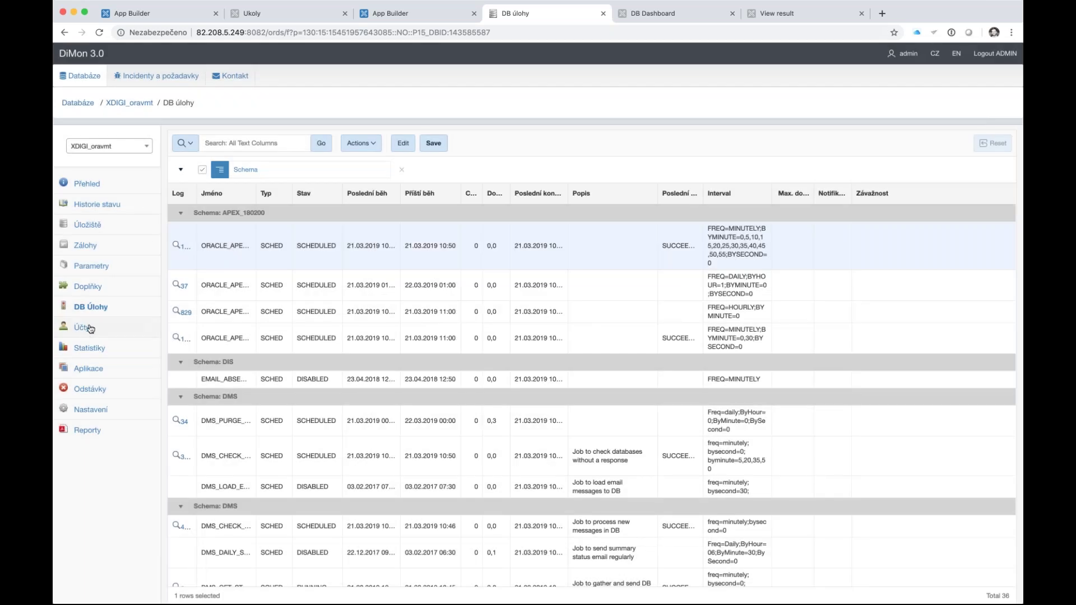
- Browse the 63 XDIGI_oravmt accounts grouped by status, from EXPIRED to OPEN
click(88, 327)
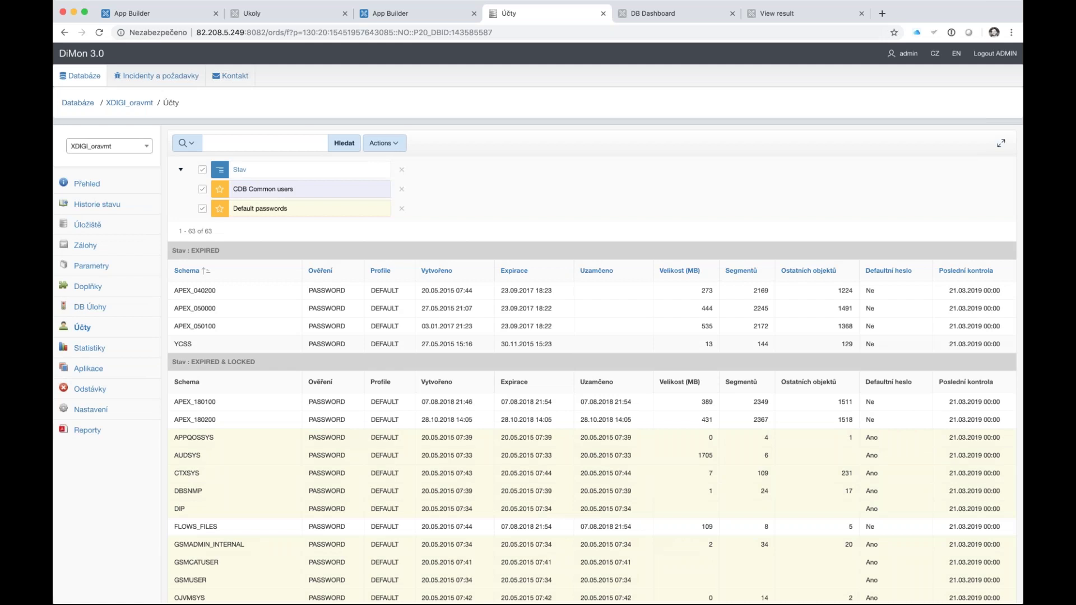
scroll(592, 365, down, 2)
scroll(591, 364, up, 2)
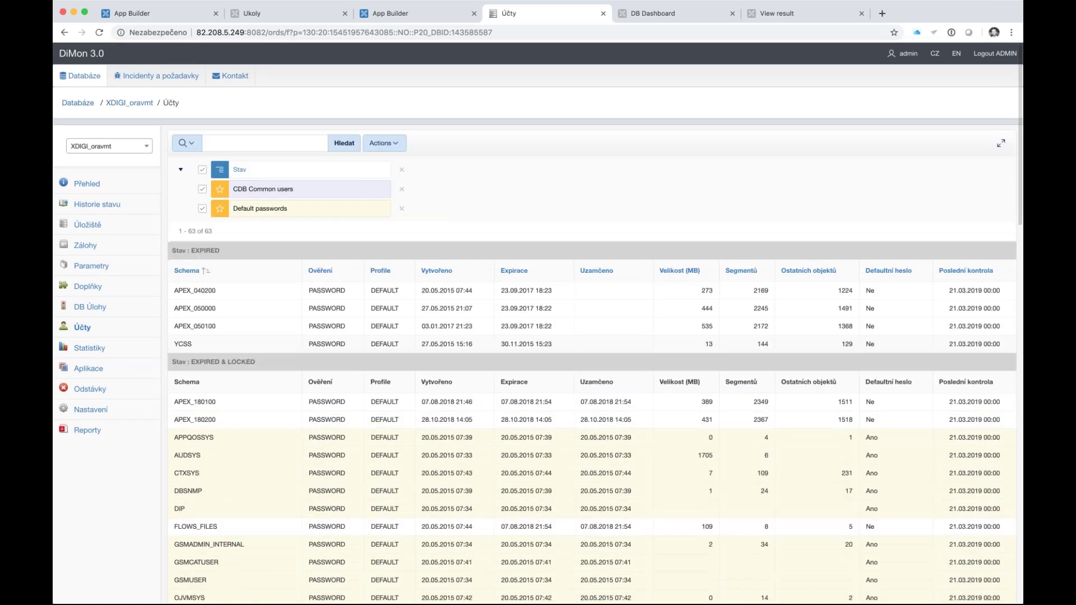
scroll(592, 365, down, 10)
scroll(591, 364, down, 8)
scroll(591, 364, up, 5)
scroll(592, 365, up, 15)
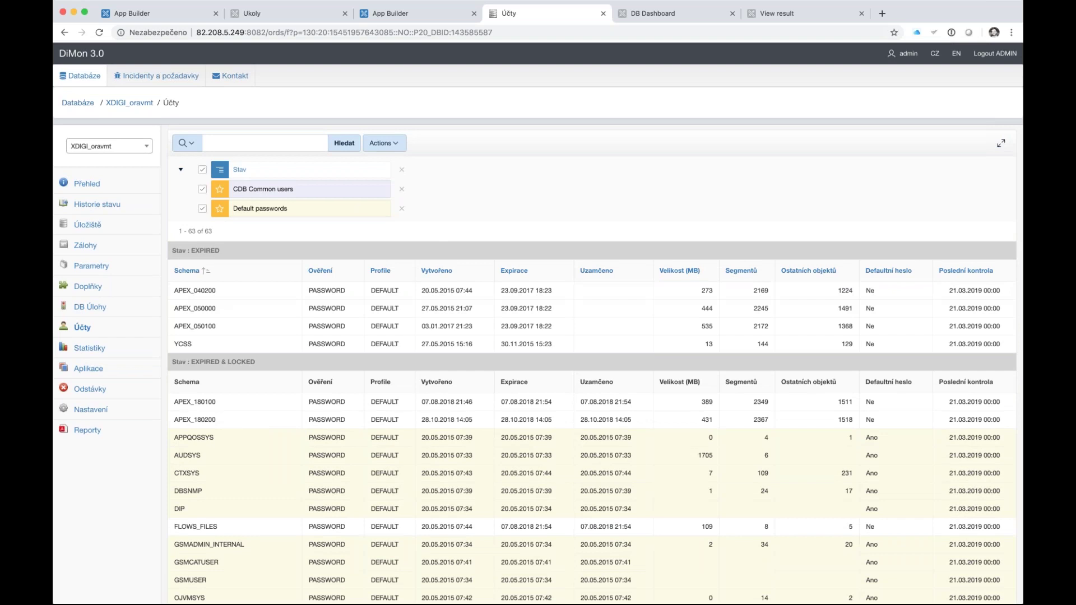
click(94, 347)
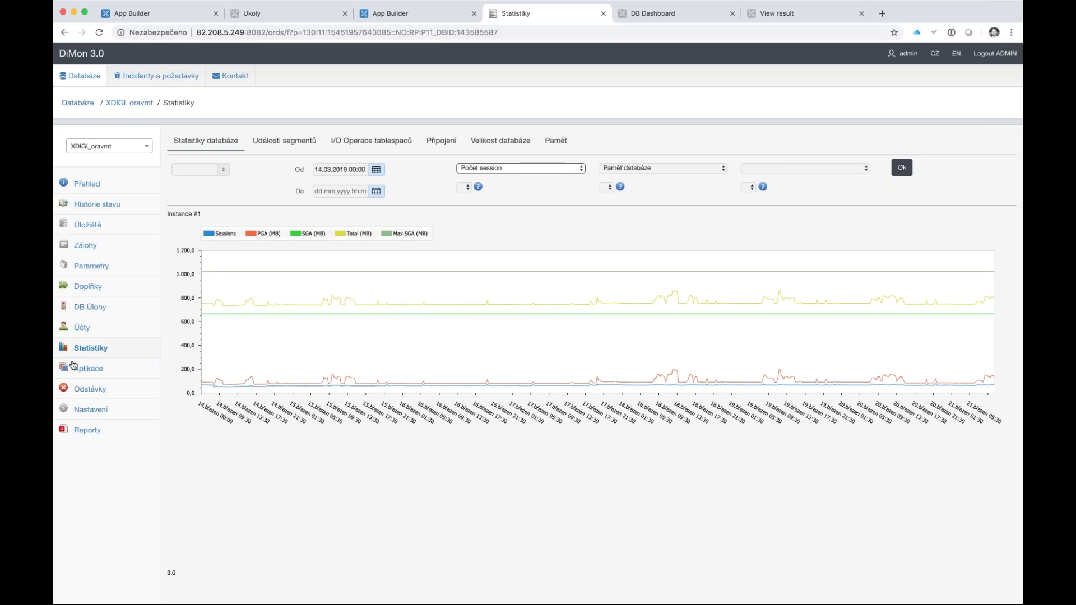
- Step through application checks, Odstávky outages and Nastavení message settings to the Reporty page
click(117, 371)
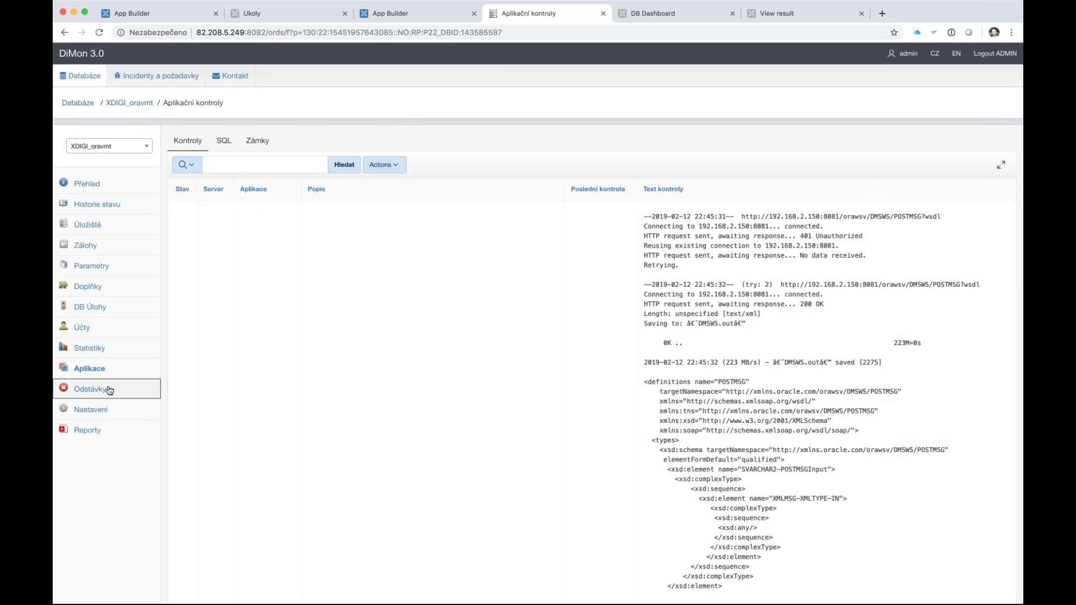
click(110, 390)
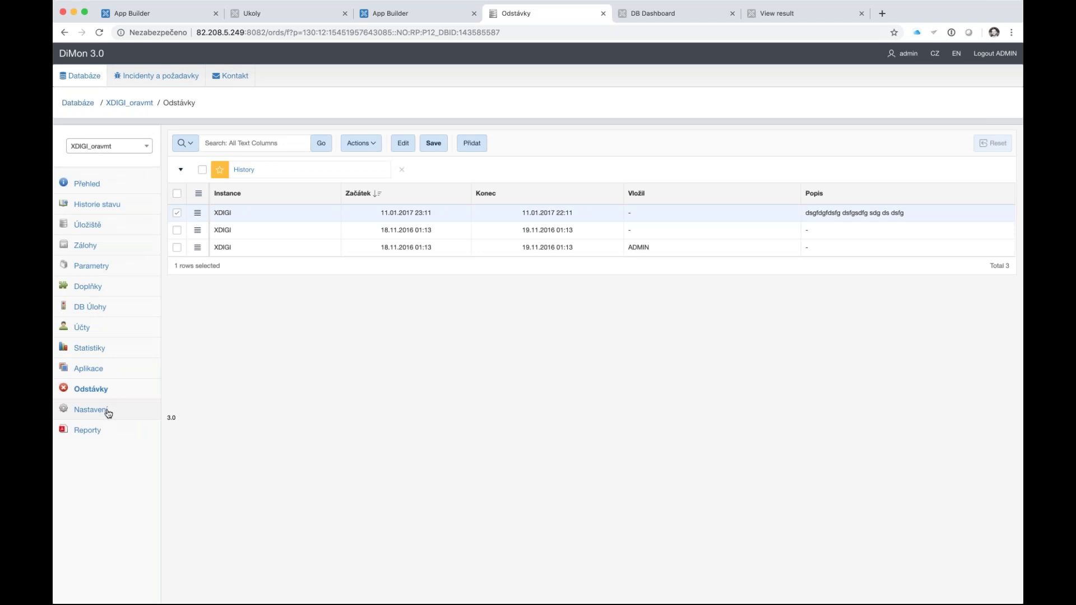
click(108, 413)
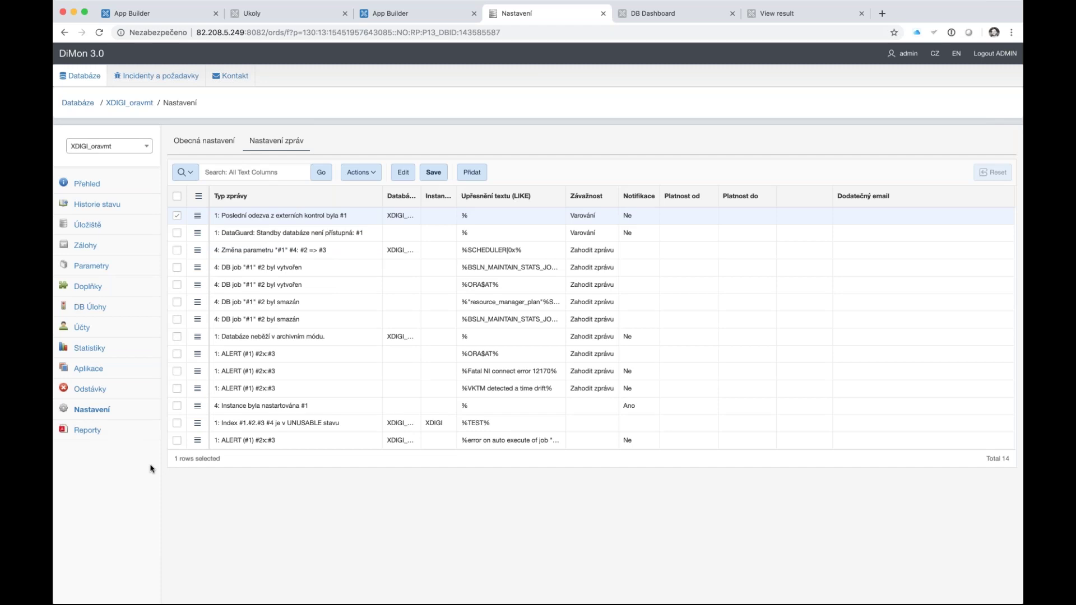
click(94, 434)
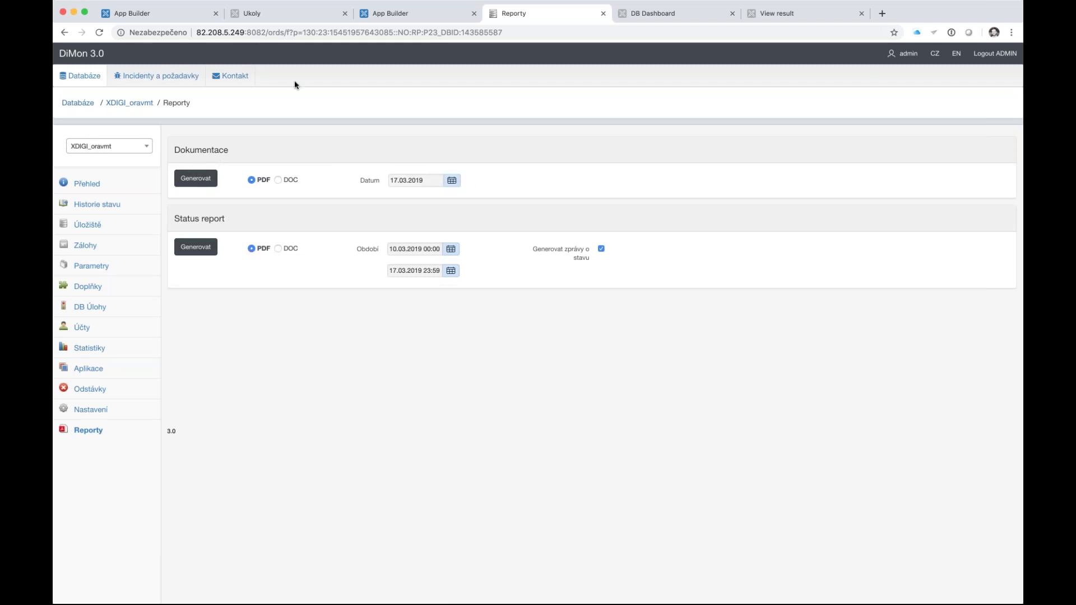
- Generate the 'Dokumentace k databázi XDIGI' PDF and open the downloaded file
click(204, 183)
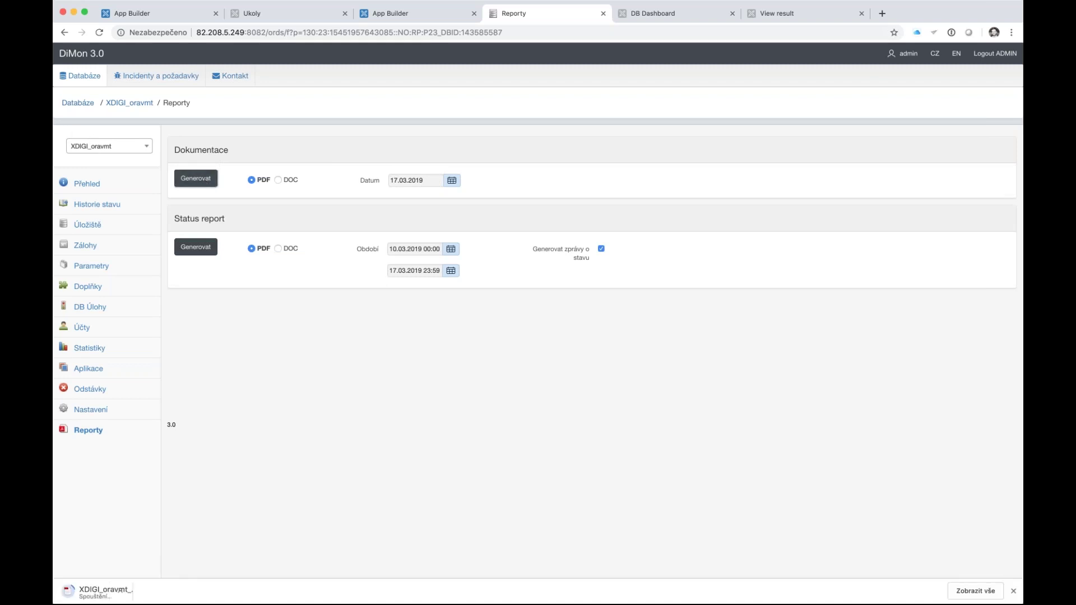
click(98, 595)
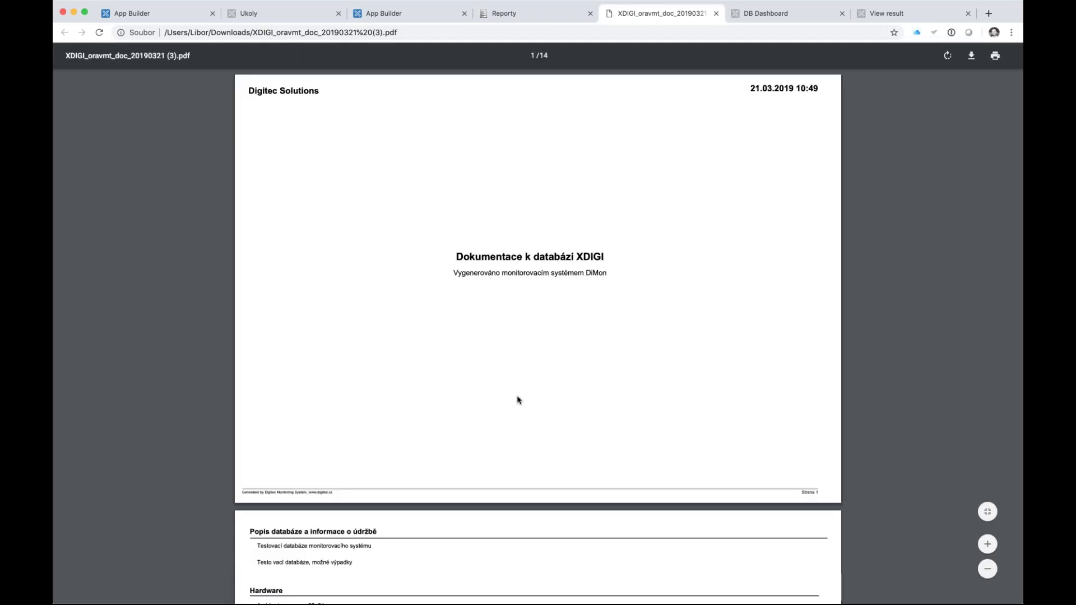
scroll(517, 399, down, 5)
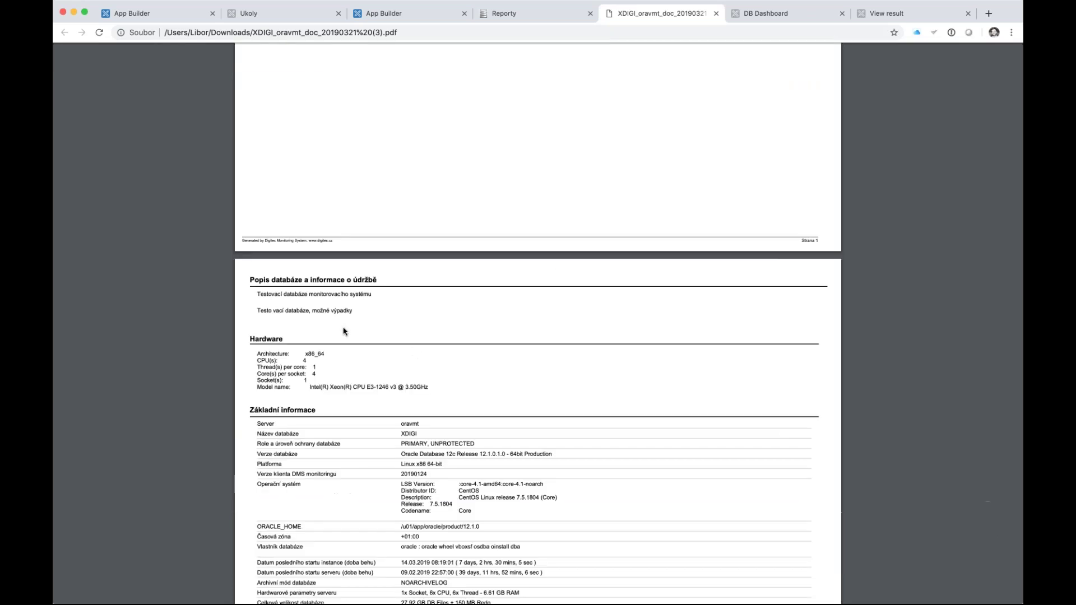
scroll(345, 331, down, 2)
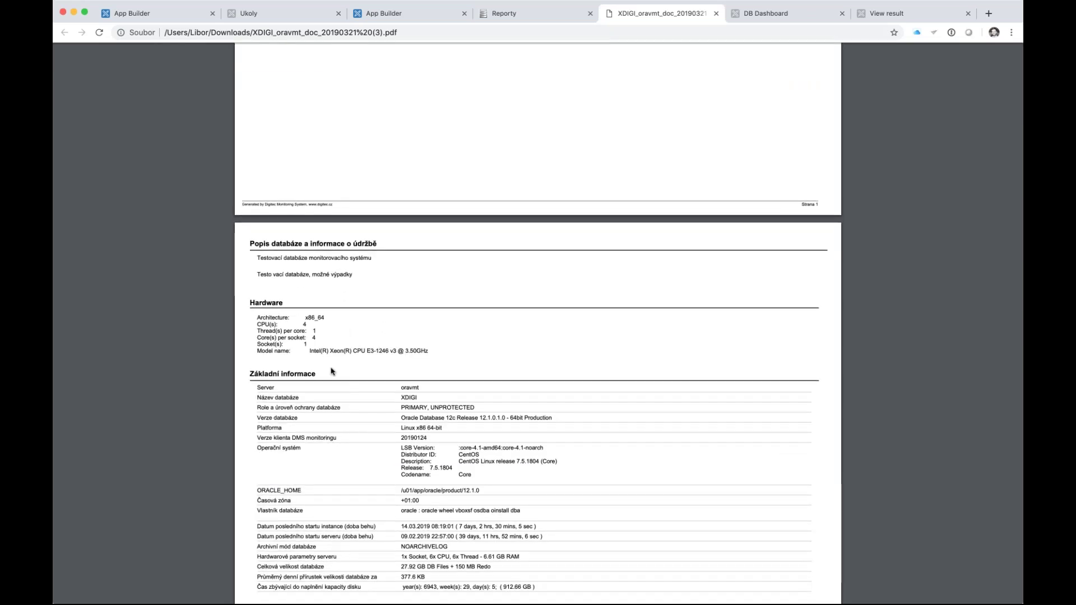
scroll(369, 382, down, 4)
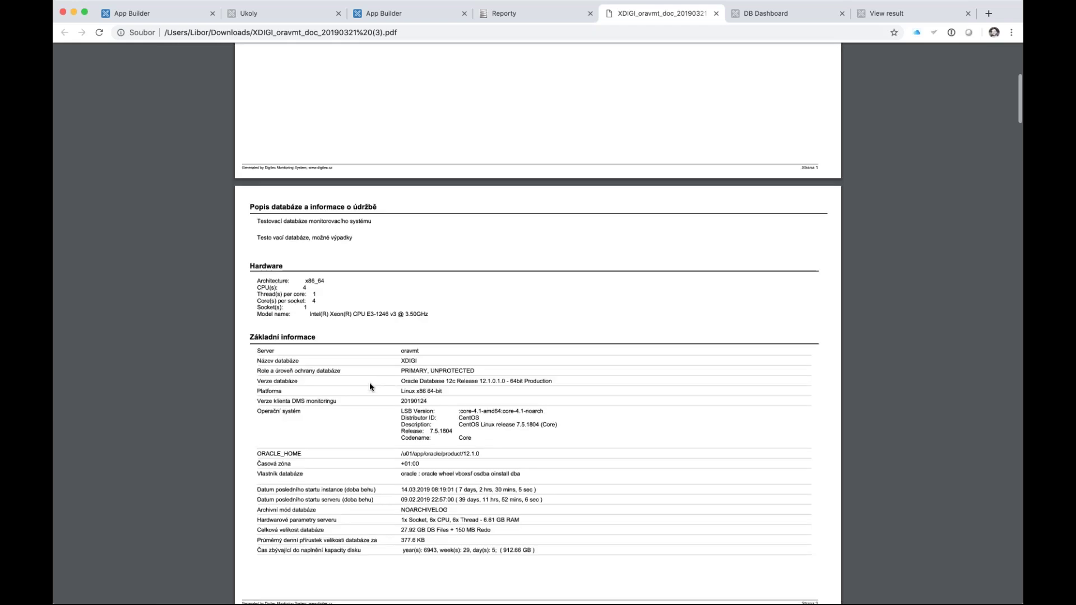
scroll(443, 455, down, 10)
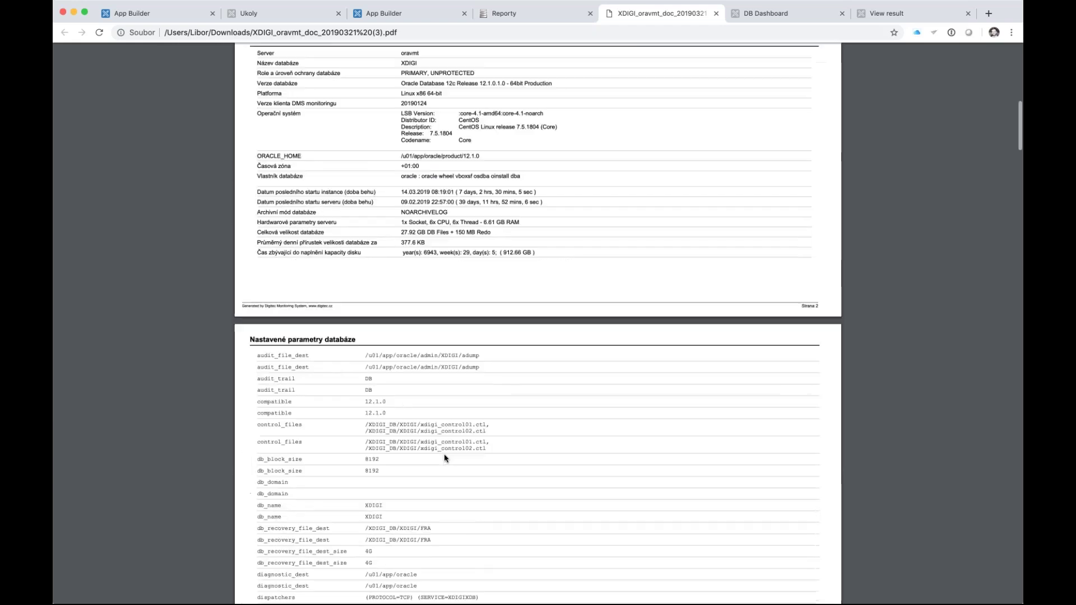
scroll(444, 457, down, 8)
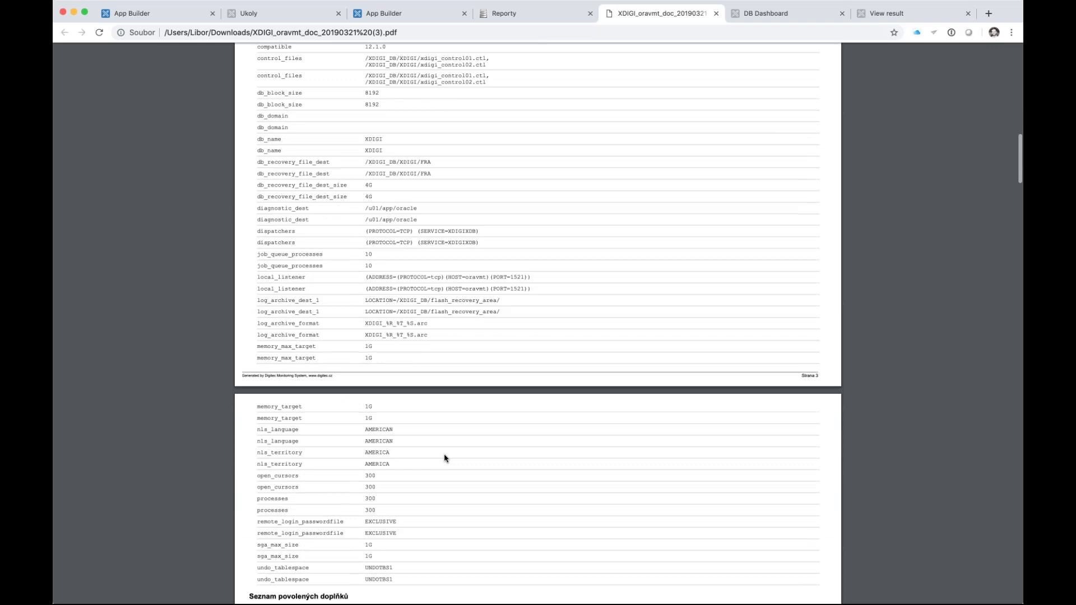
scroll(444, 458, down, 2)
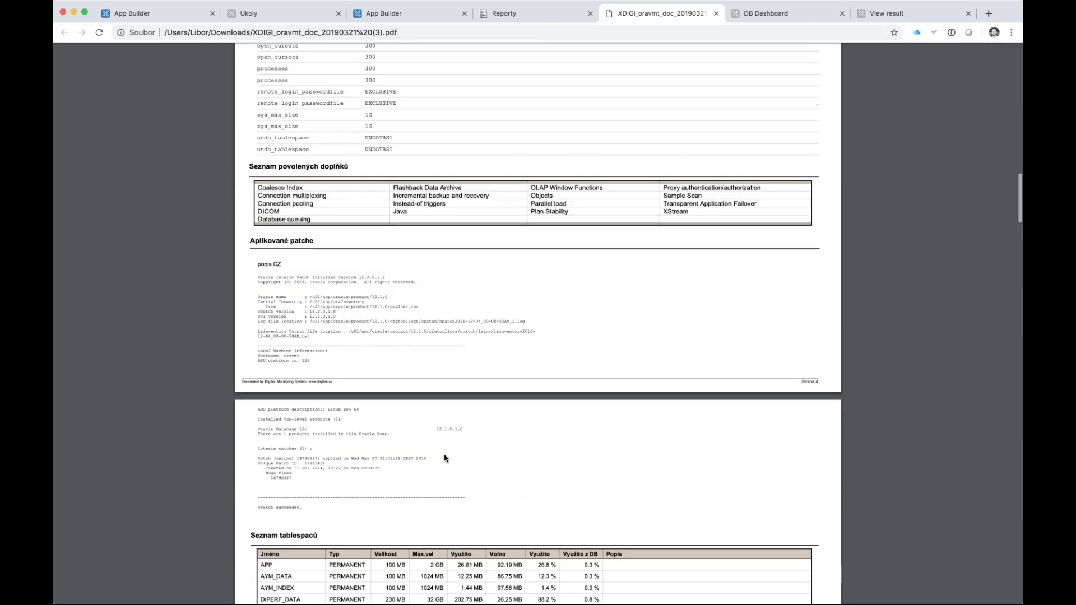
scroll(538, 325, down, 2)
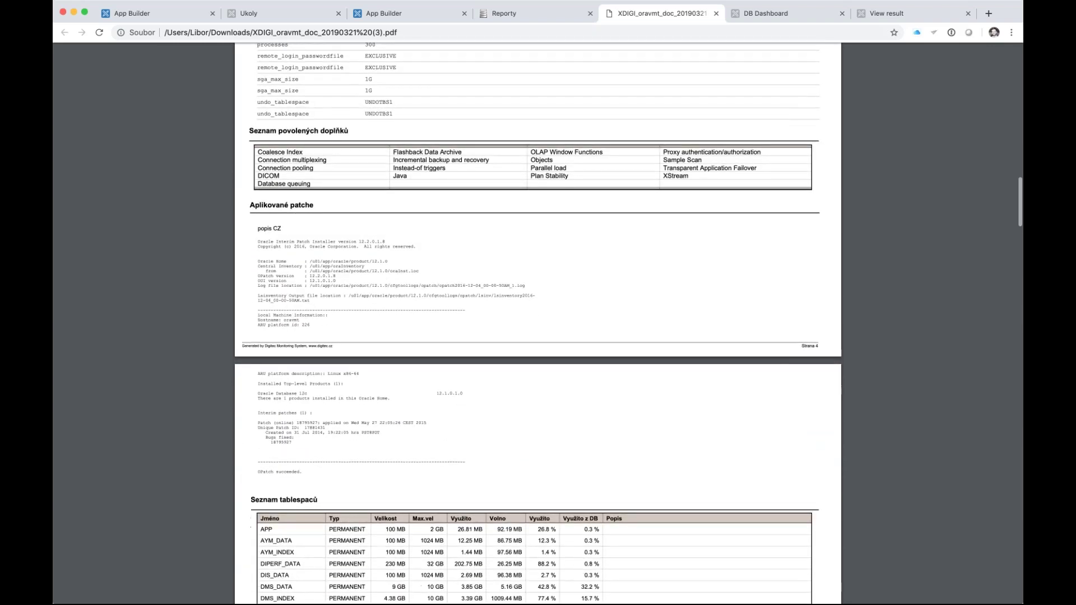
scroll(396, 379, down, 2)
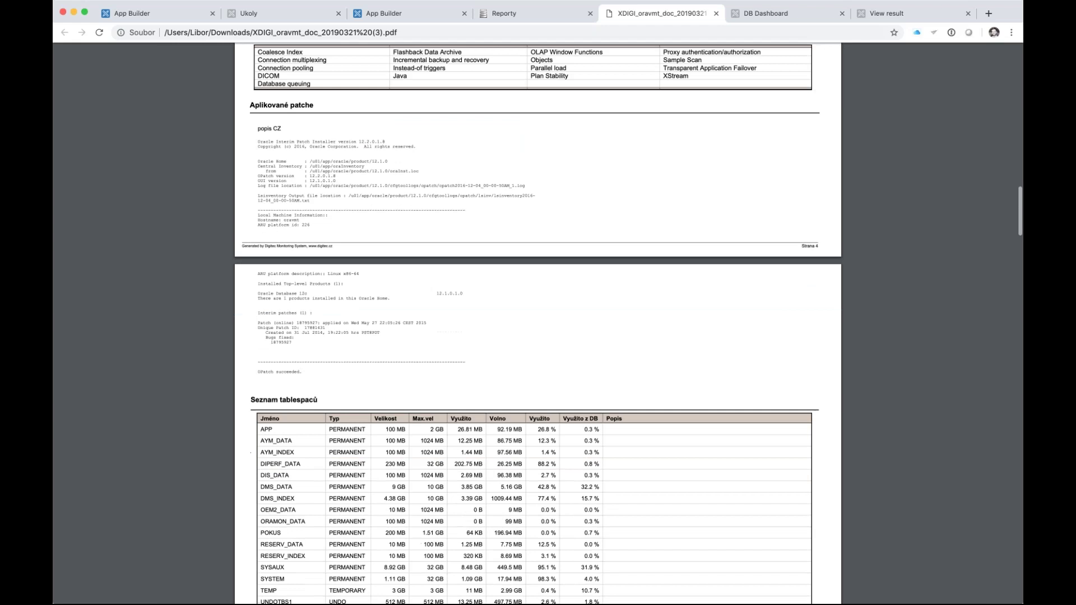
scroll(396, 379, down, 3)
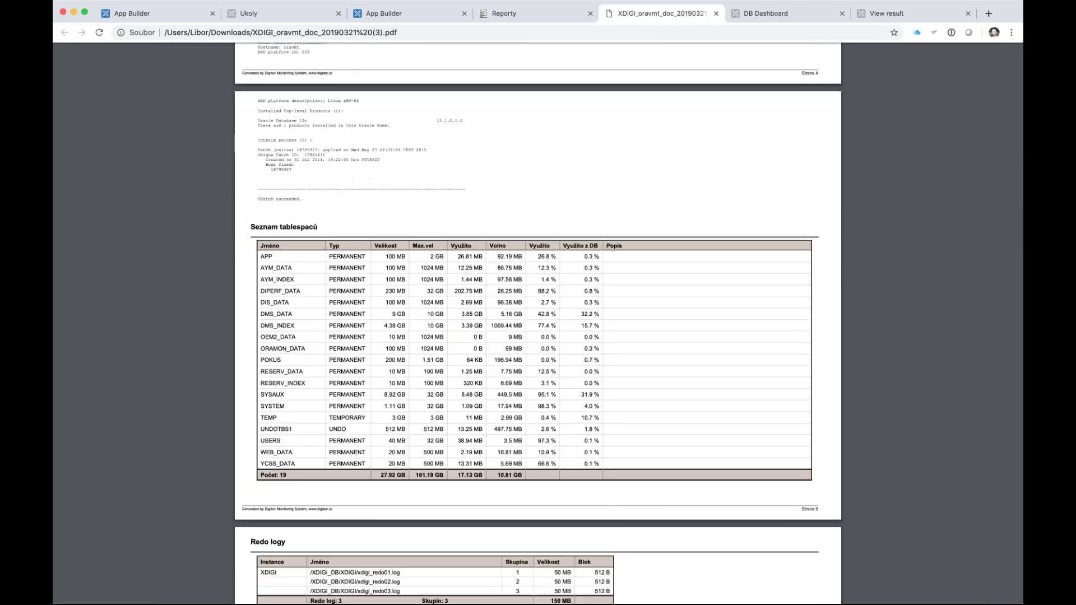
scroll(396, 379, down, 2)
scroll(396, 379, down, 7)
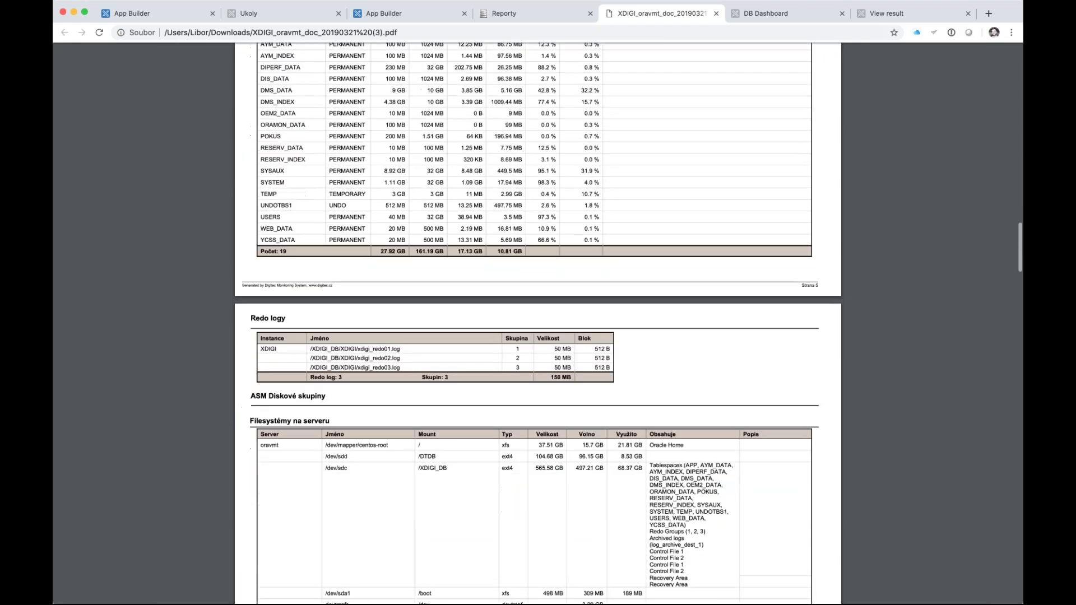
scroll(396, 379, down, 8)
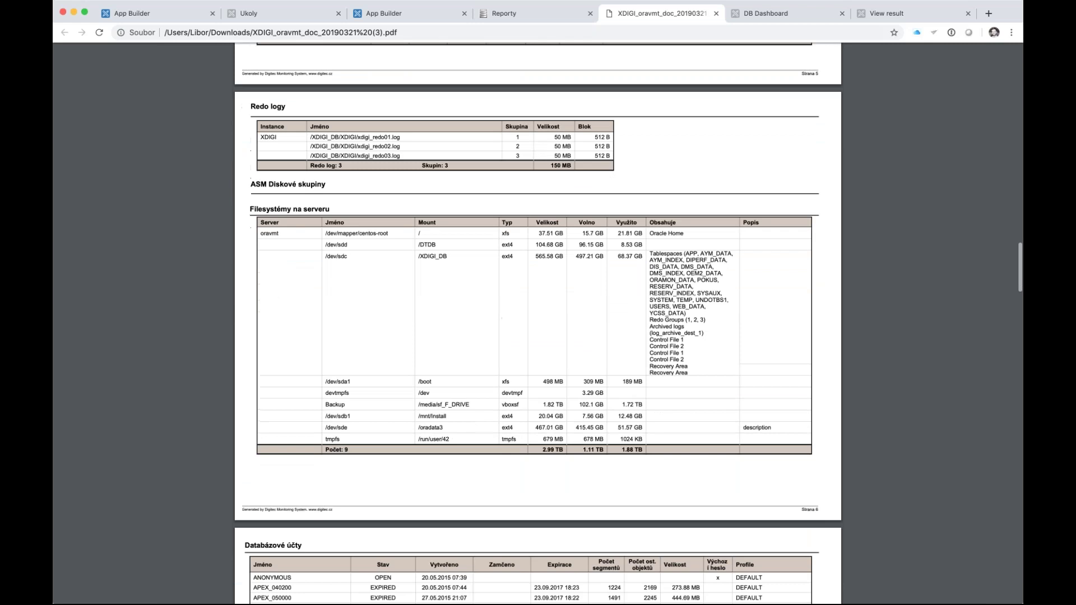
scroll(397, 379, down, 10)
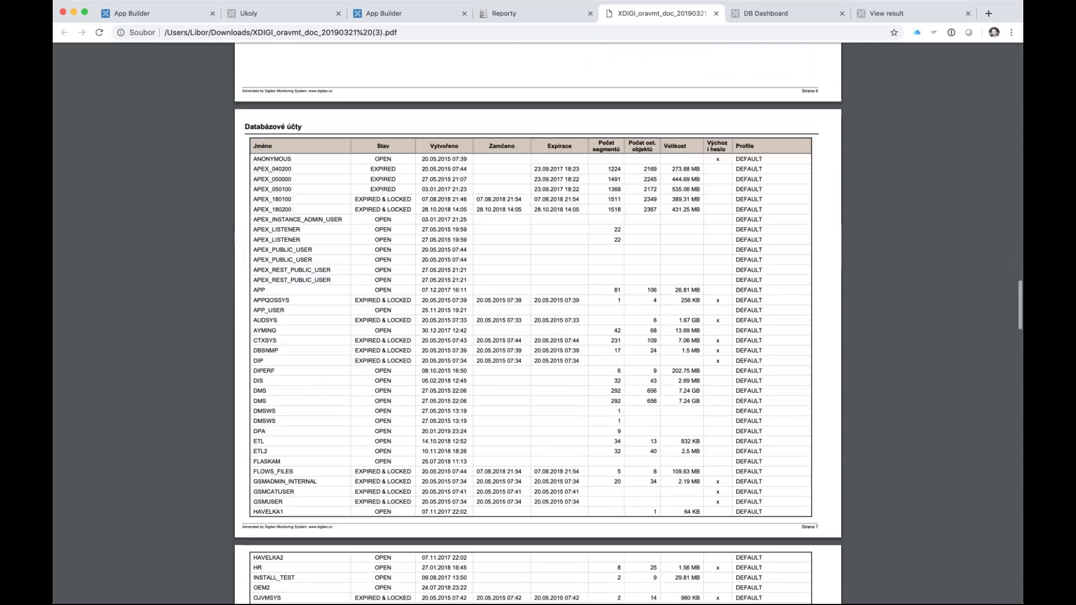
scroll(342, 510, down, 9)
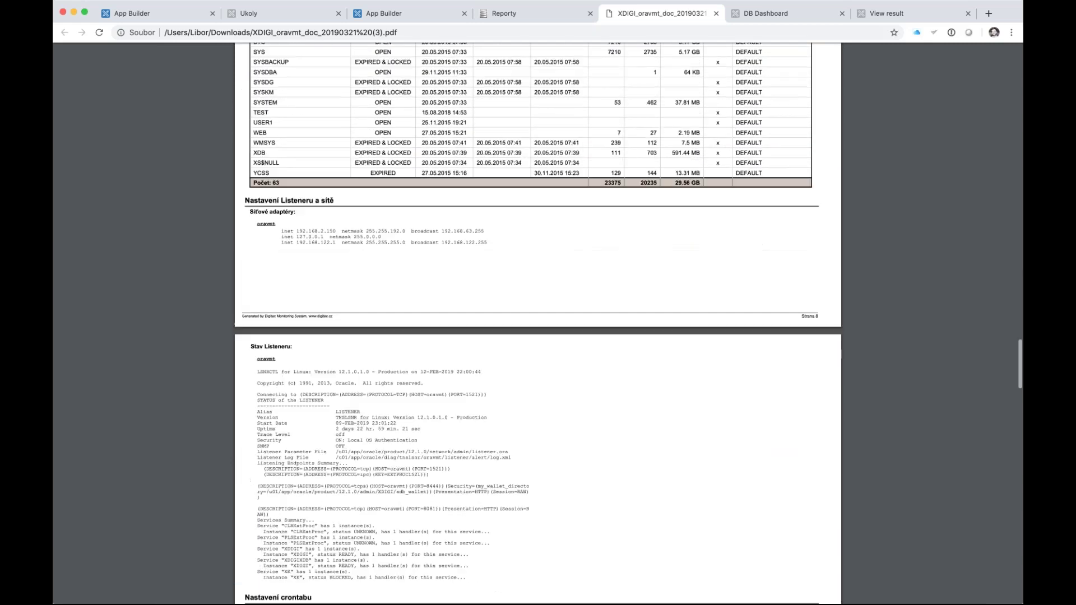
scroll(357, 524, down, 9)
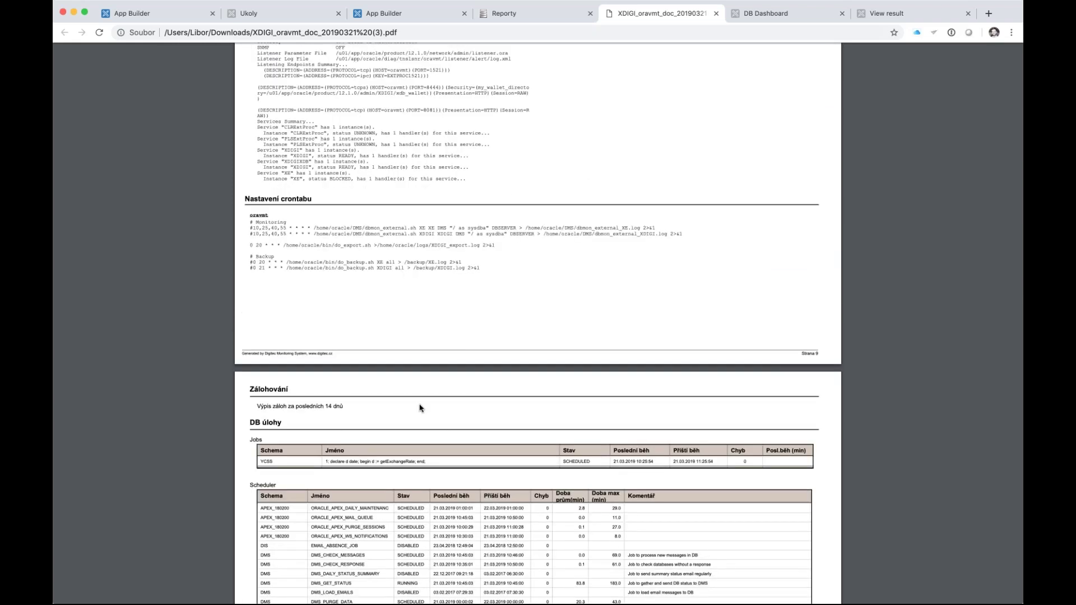
scroll(419, 437, down, 20)
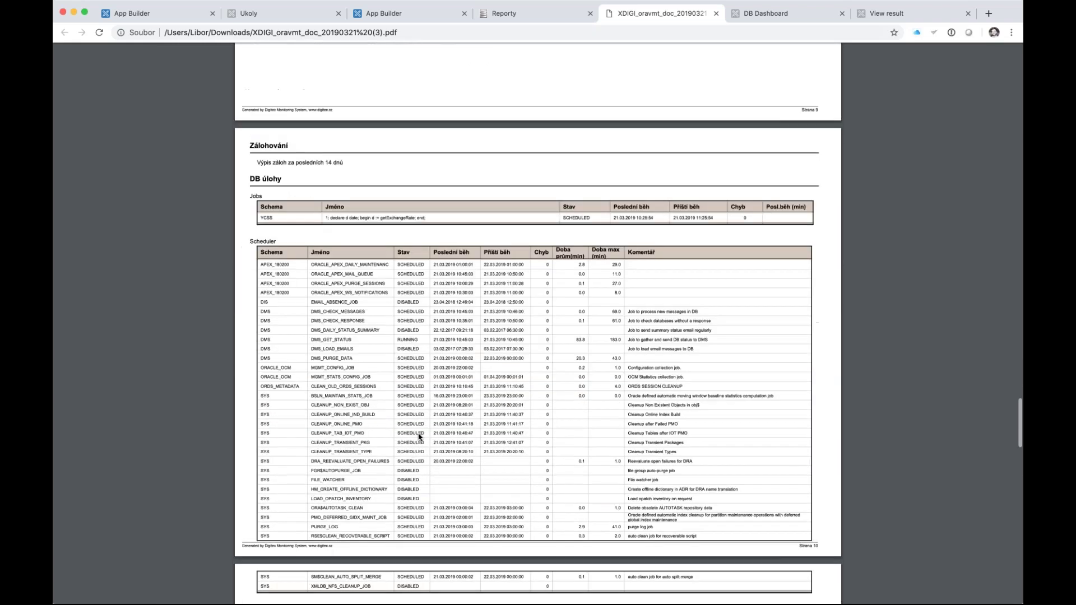
scroll(418, 437, down, 8)
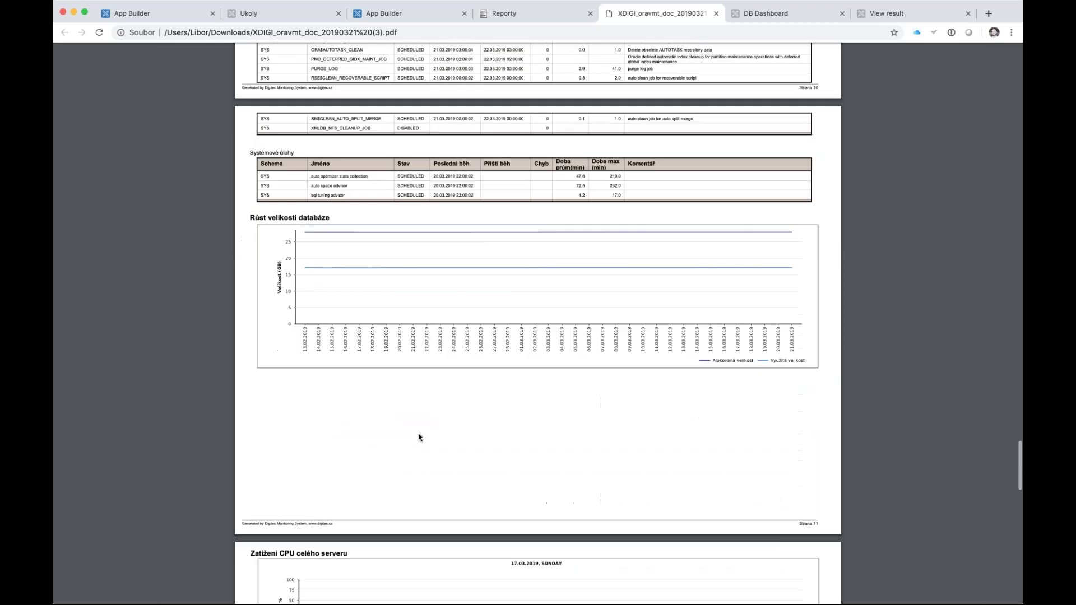
scroll(408, 418, up, 2)
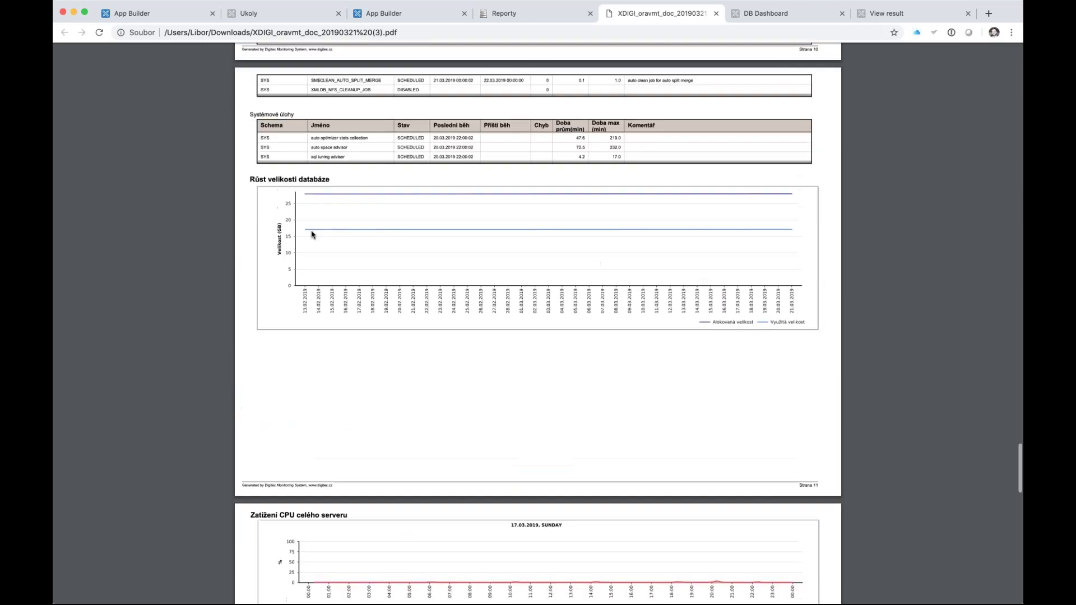
scroll(496, 263, down, 4)
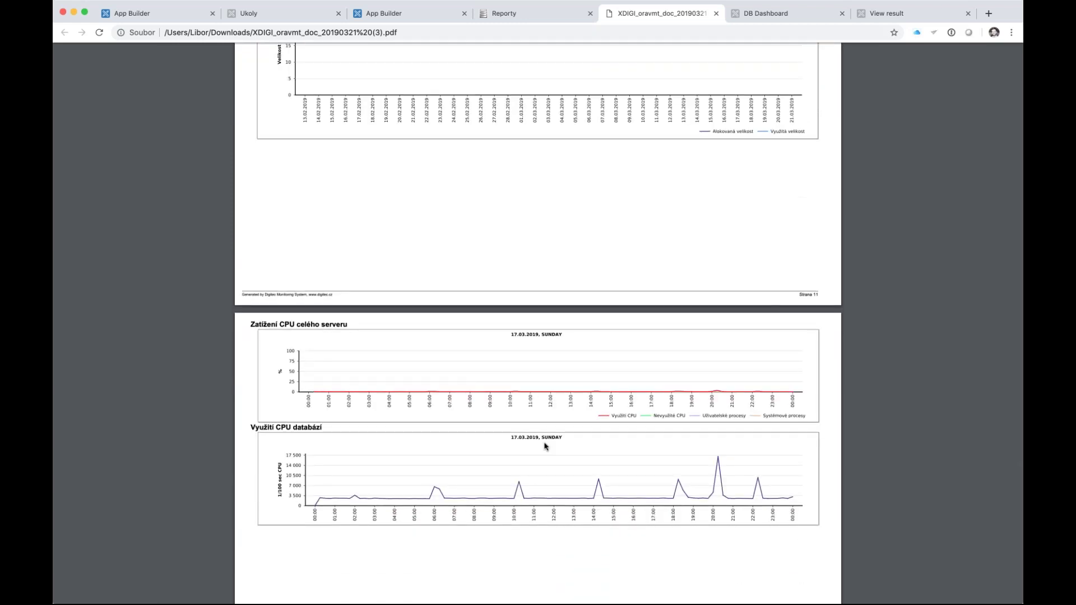
scroll(545, 414, down, 4)
scroll(545, 447, down, 2)
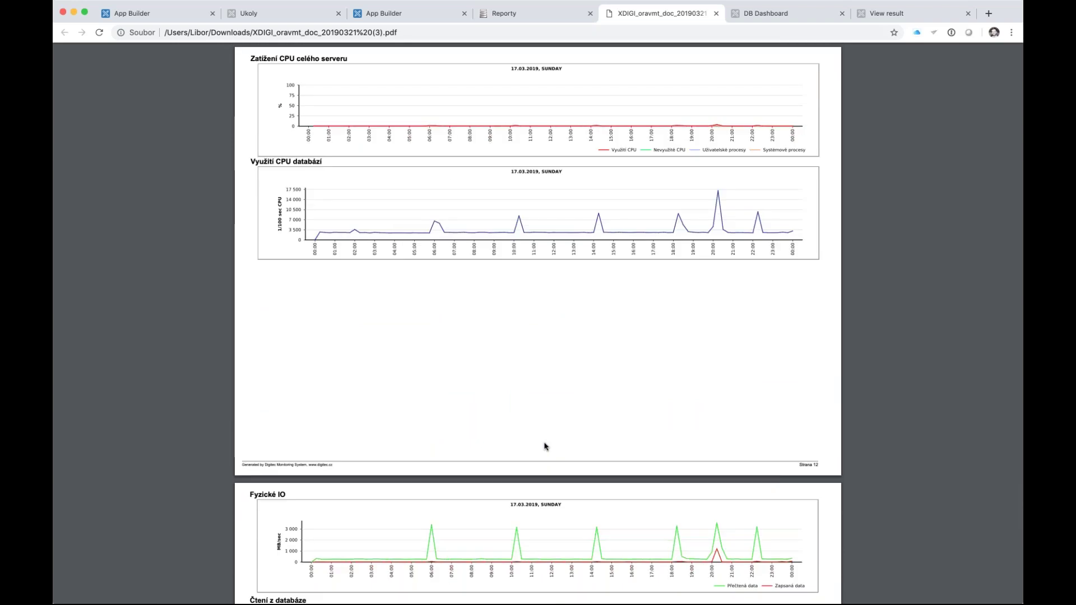
scroll(545, 447, down, 1)
scroll(546, 446, down, 2)
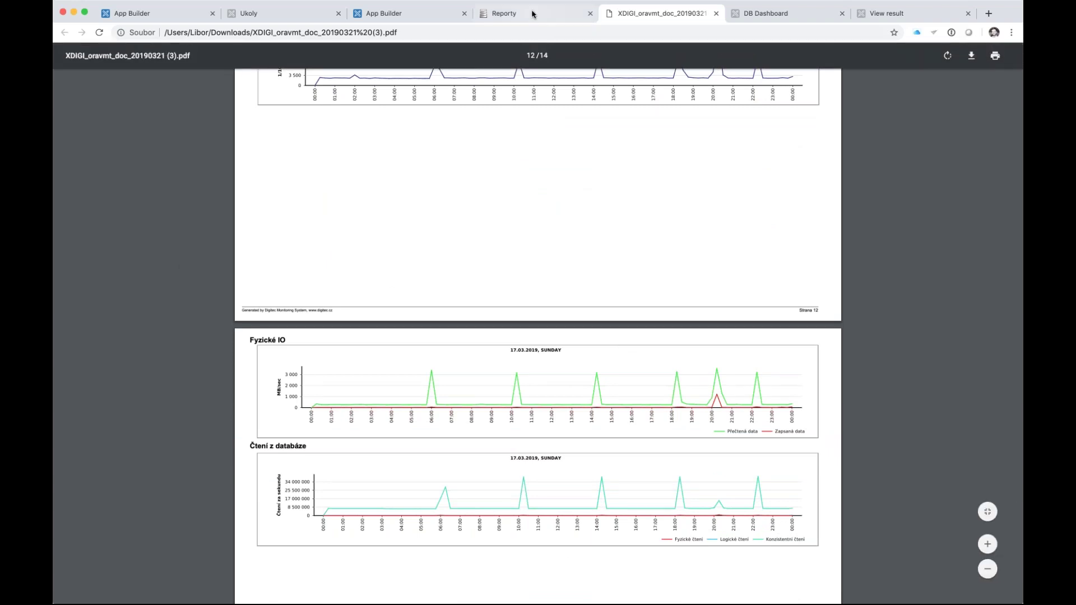
click(716, 13)
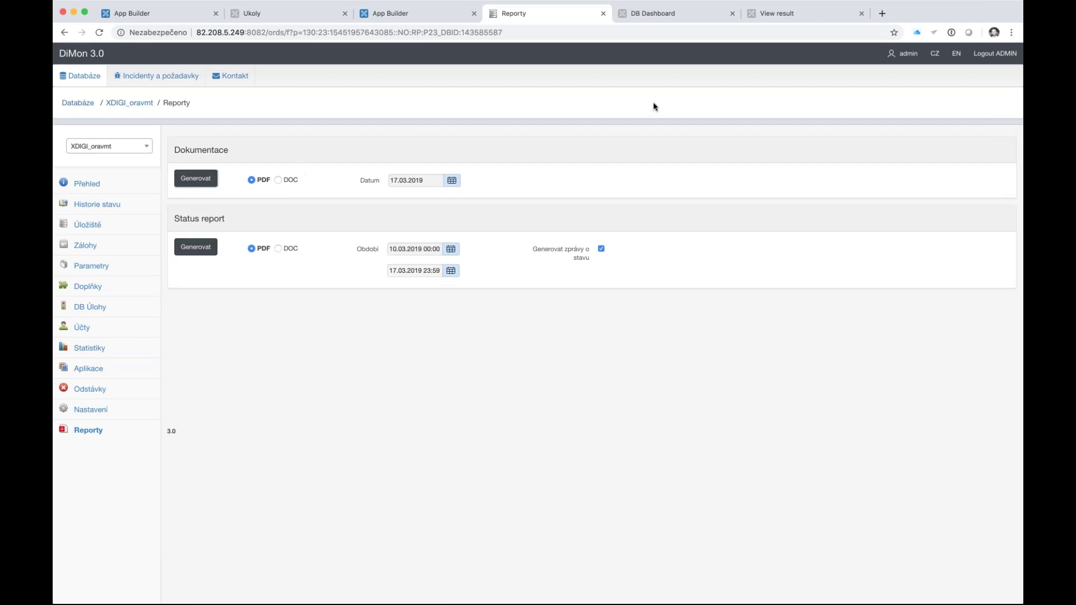
- Show the DiMon 4.0 DB Dashboard for XDIGI_digioravm with its RAM, CPU and I/O charts
click(661, 16)
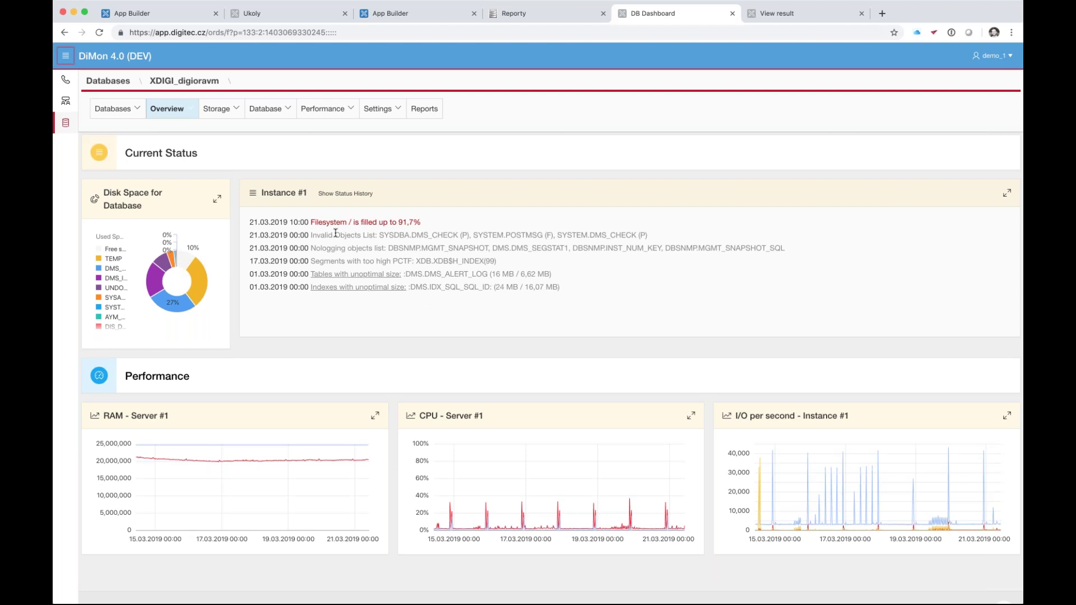
- Highlight part of the invalid objects status line, clear the highlight, and scroll the status list
drag(352, 228, 384, 251)
click(440, 261)
scroll(437, 384, down, 1)
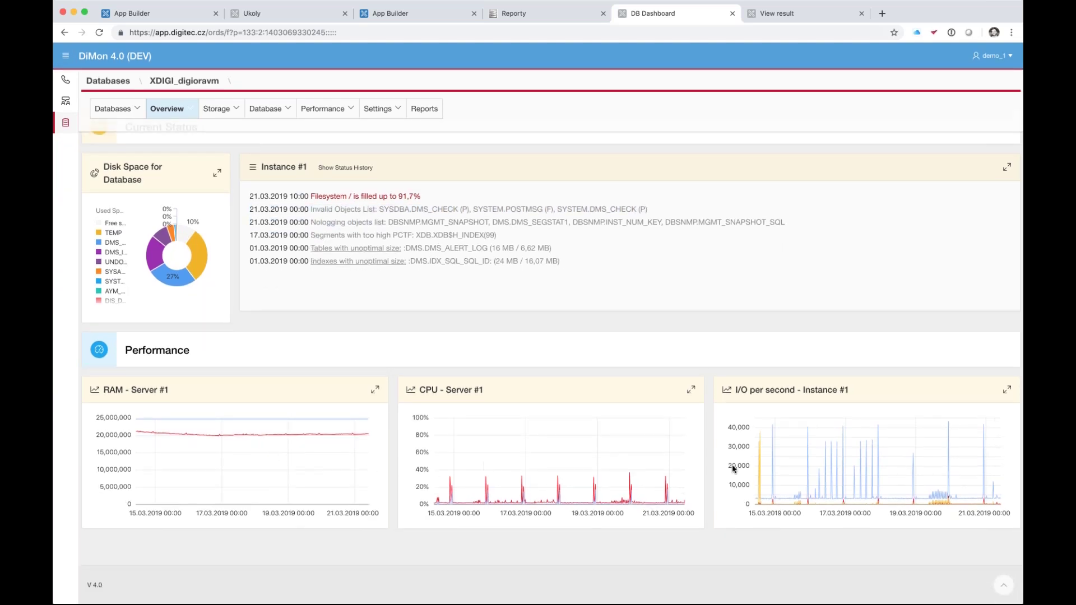
scroll(790, 470, up, 1)
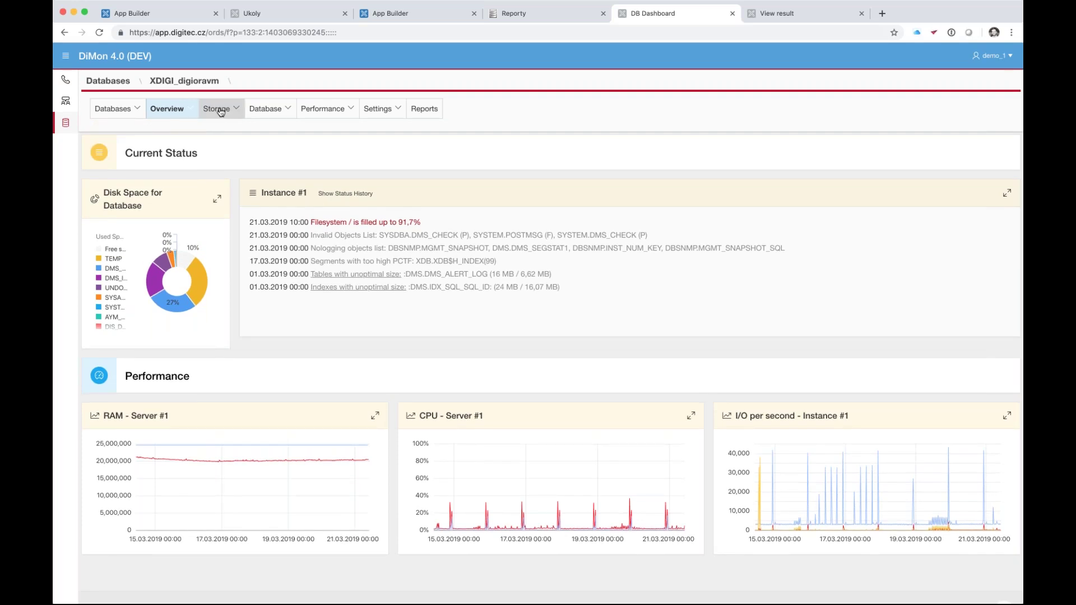
- Show the XDIGI_digioravm Storage page and review its disk space, growth, tablespace and disk charts
click(221, 110)
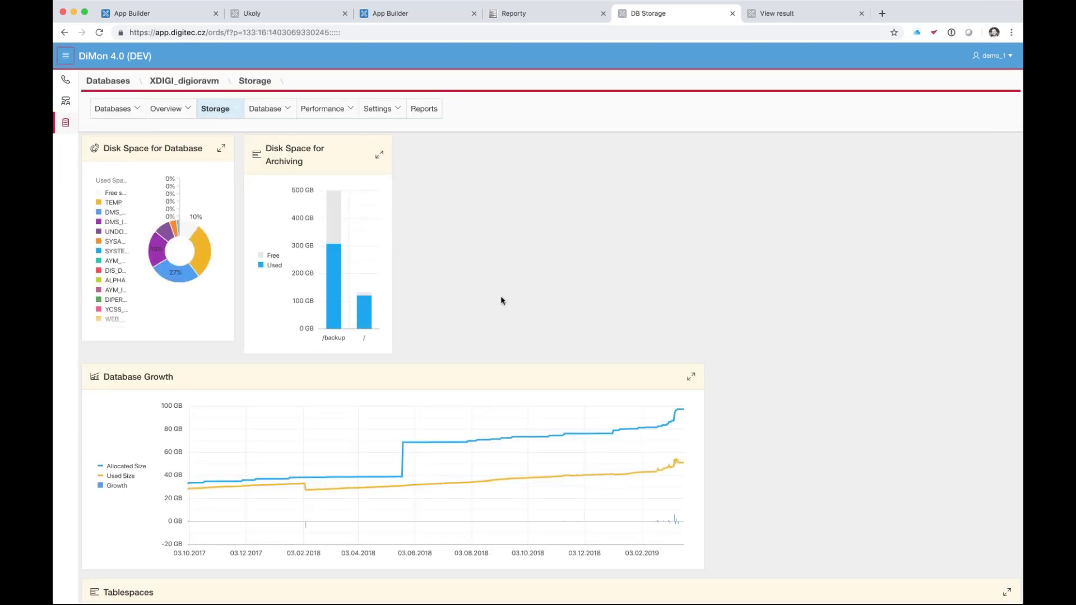
scroll(501, 300, down, 4)
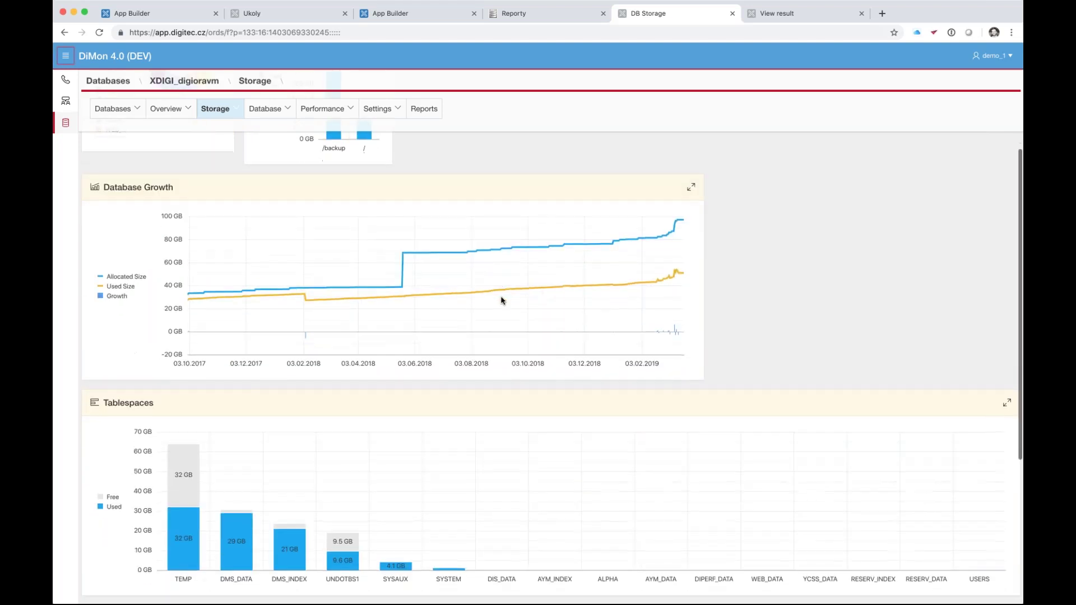
mouse_move(207, 288)
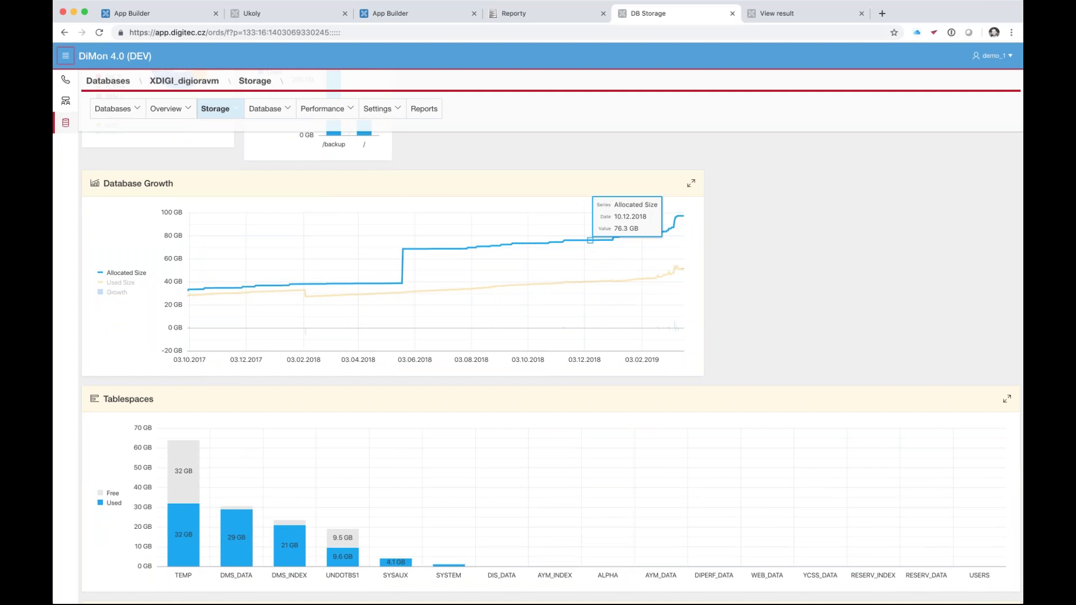
scroll(762, 314, down, 4)
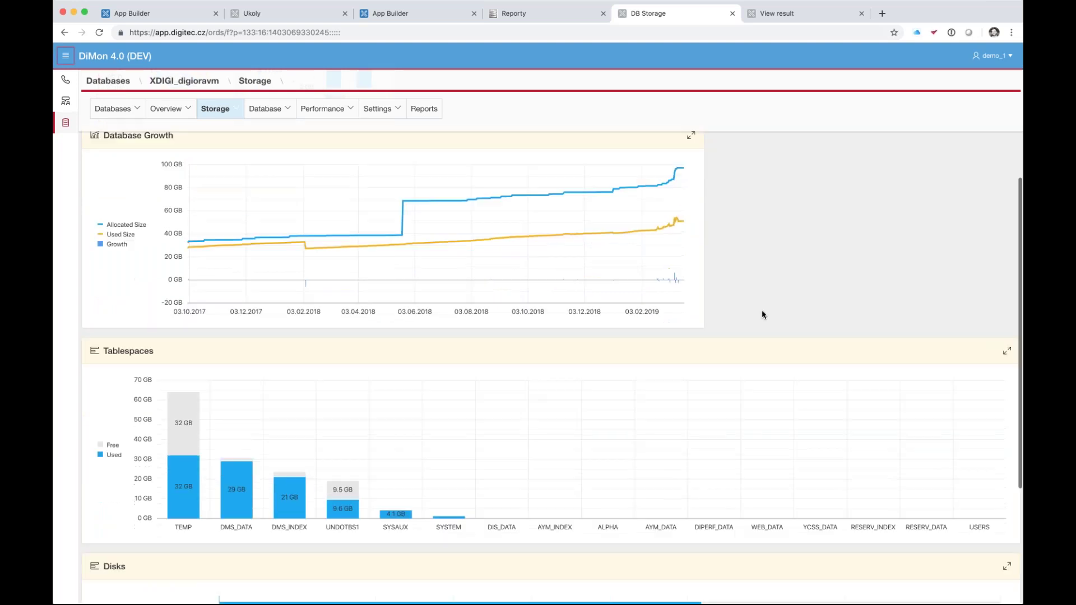
scroll(762, 315, down, 1)
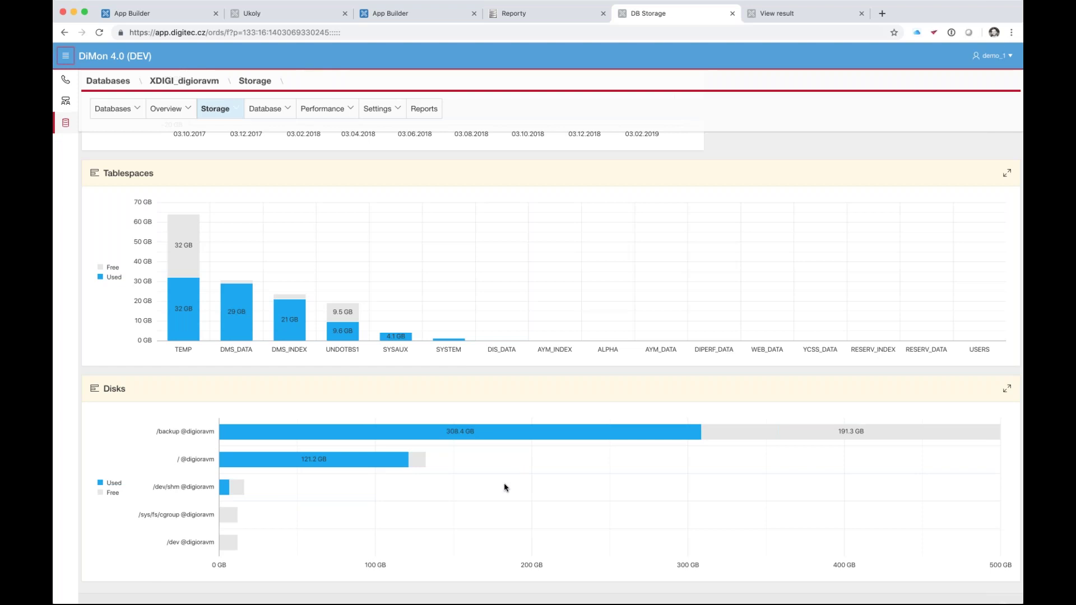
scroll(504, 488, down, 1)
scroll(307, 408, up, 2)
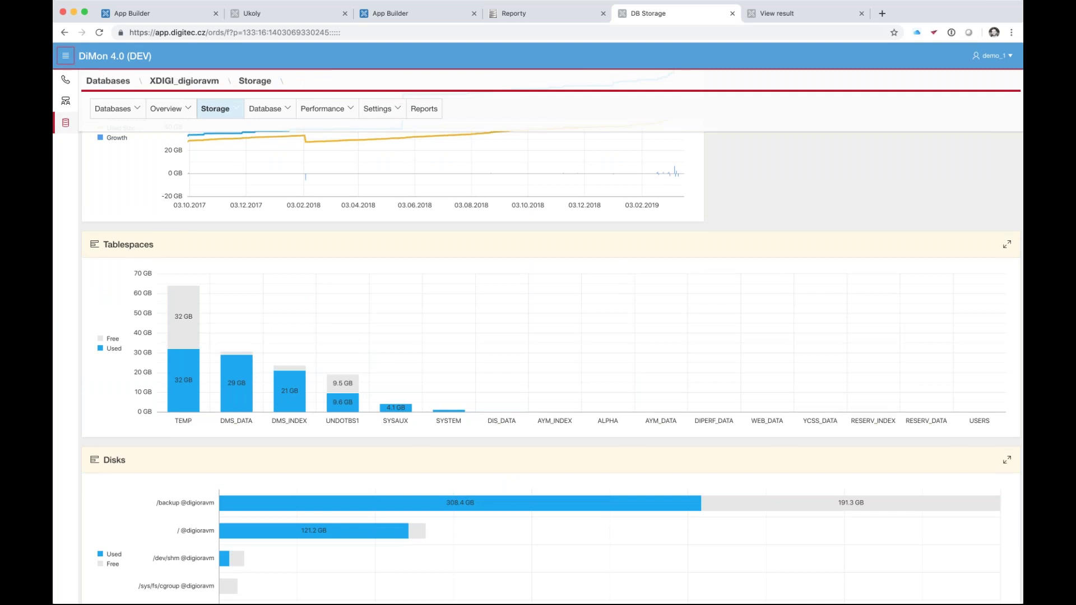
scroll(552, 367, up, 6)
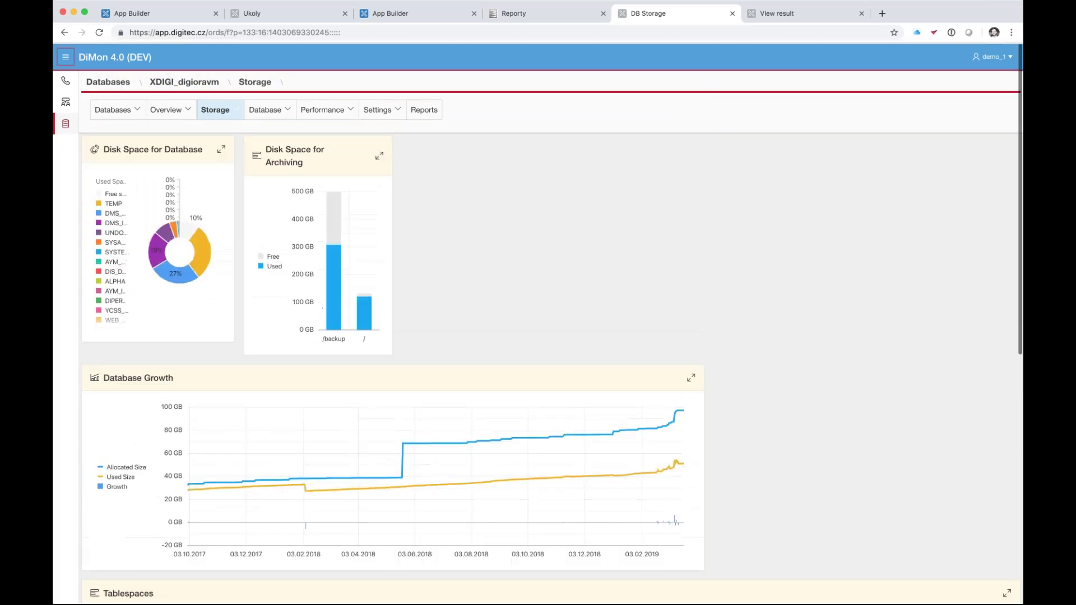
click(234, 111)
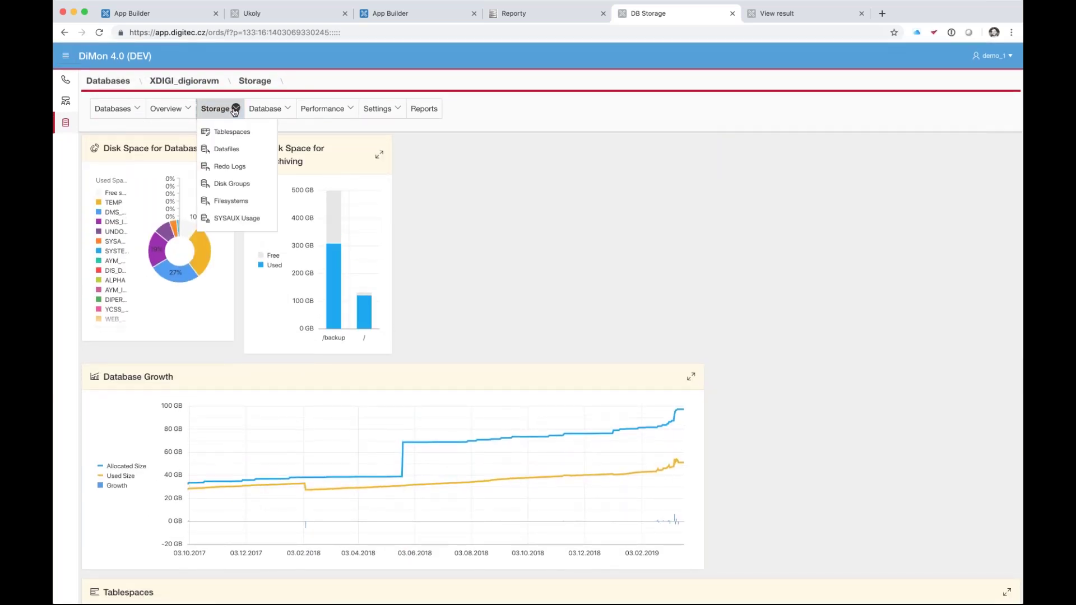
- Show Redo Logs with six 200 MB groups (1,200 MB) and review the daily log-switching heatmap
click(218, 169)
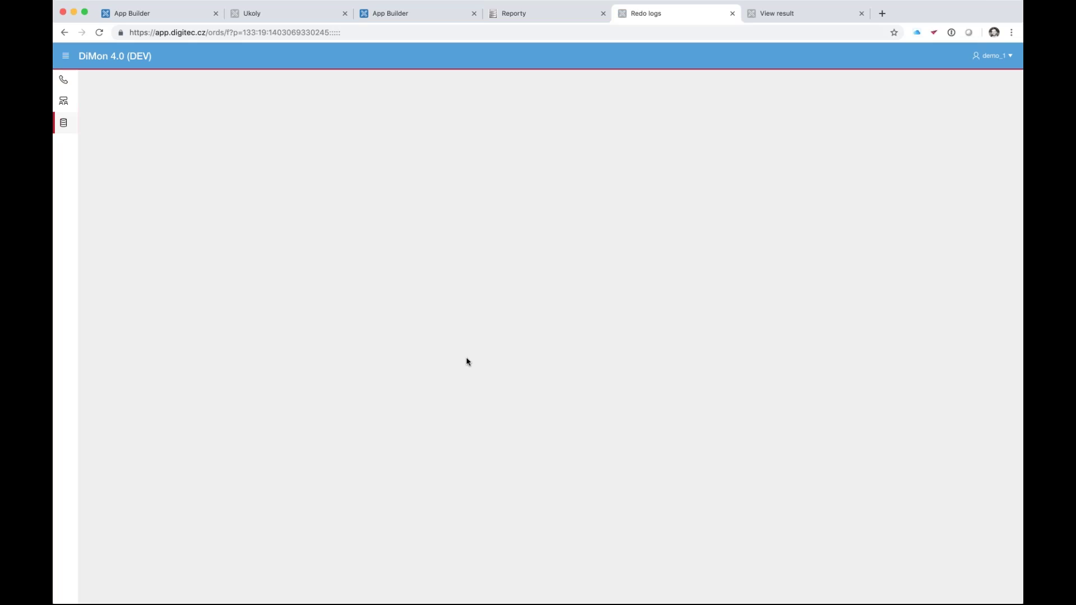
scroll(467, 361, down, 5)
scroll(467, 362, down, 4)
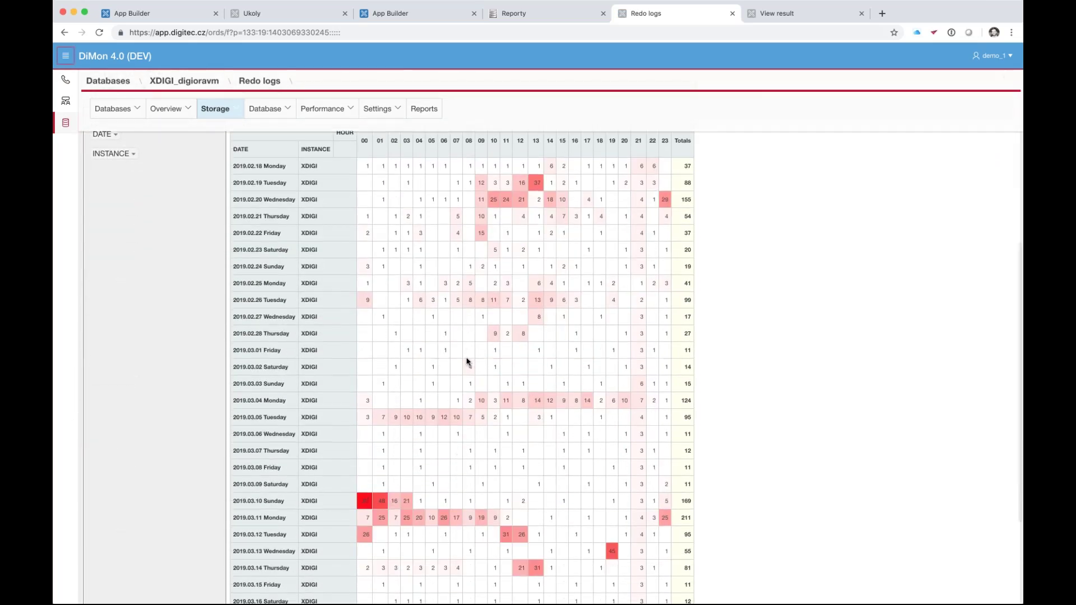
scroll(450, 469, down, 2)
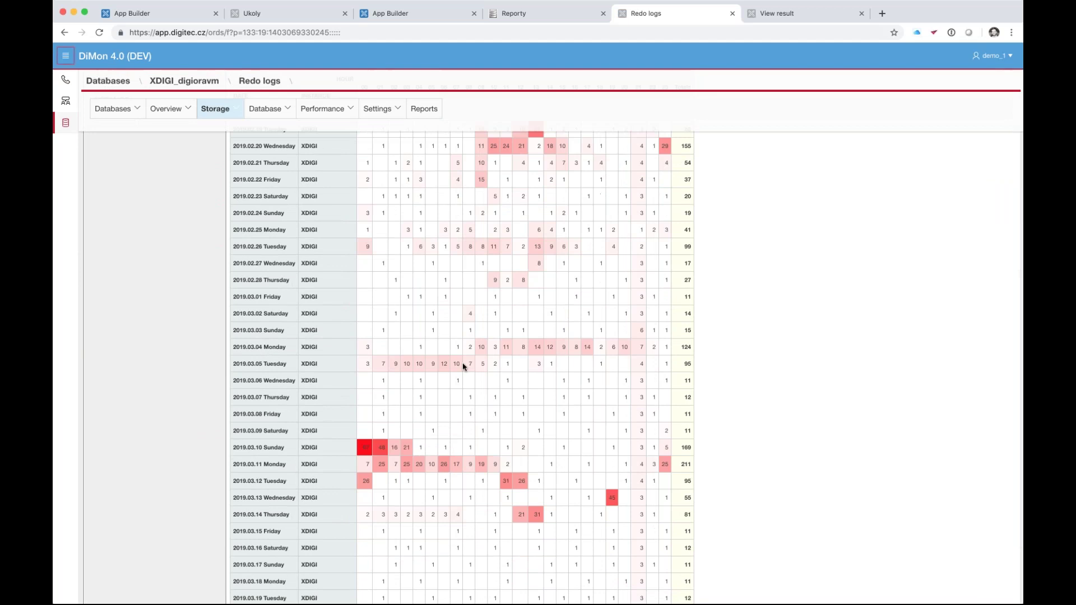
scroll(463, 367, down, 3)
scroll(463, 367, up, 2)
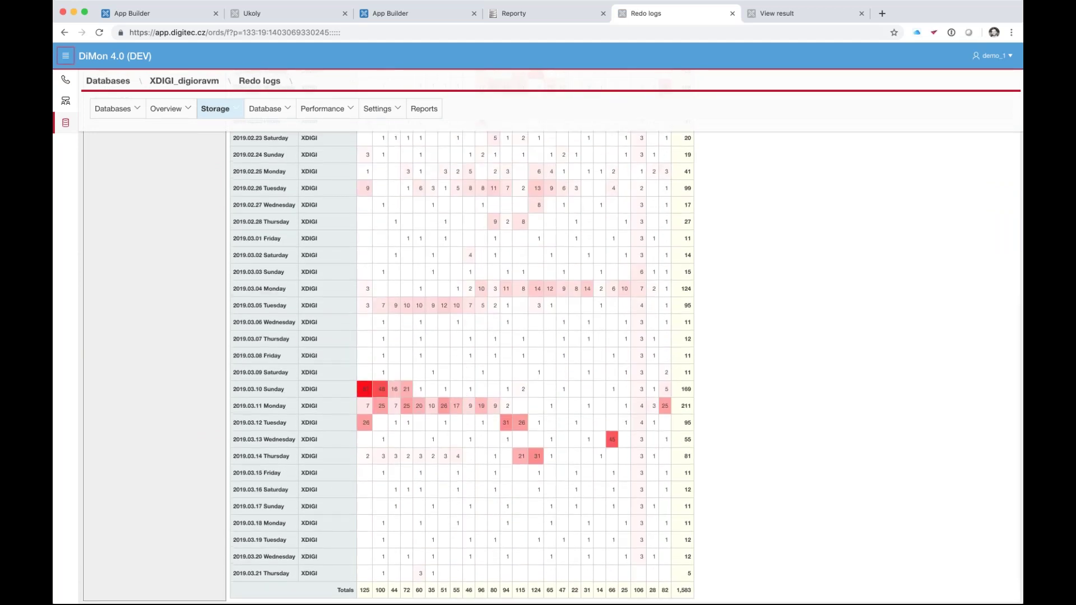
scroll(444, 436, up, 4)
scroll(444, 432, down, 1)
scroll(471, 381, down, 1)
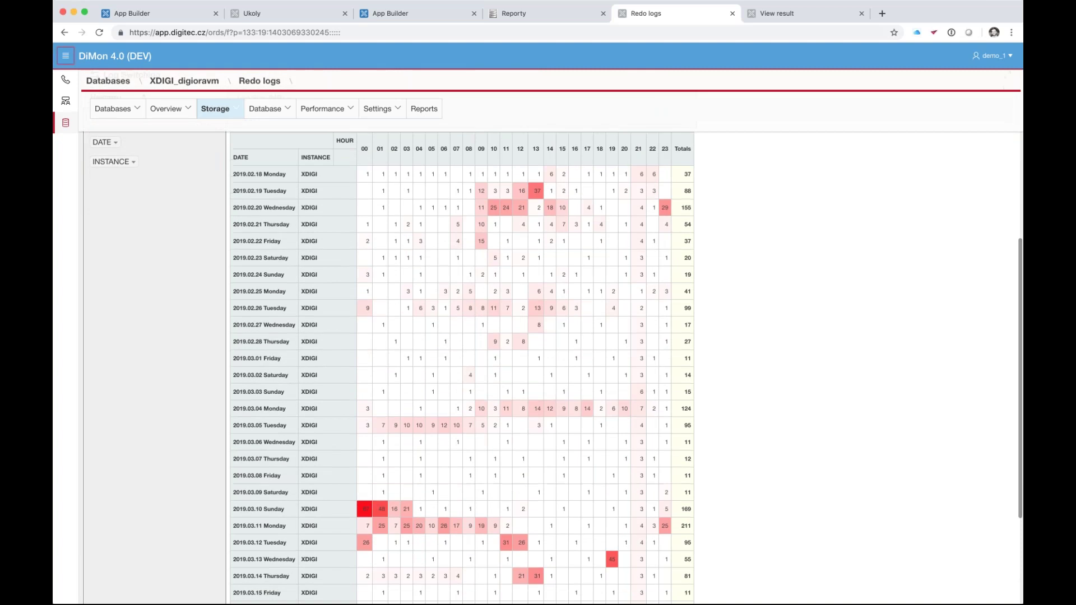
scroll(515, 431, down, 5)
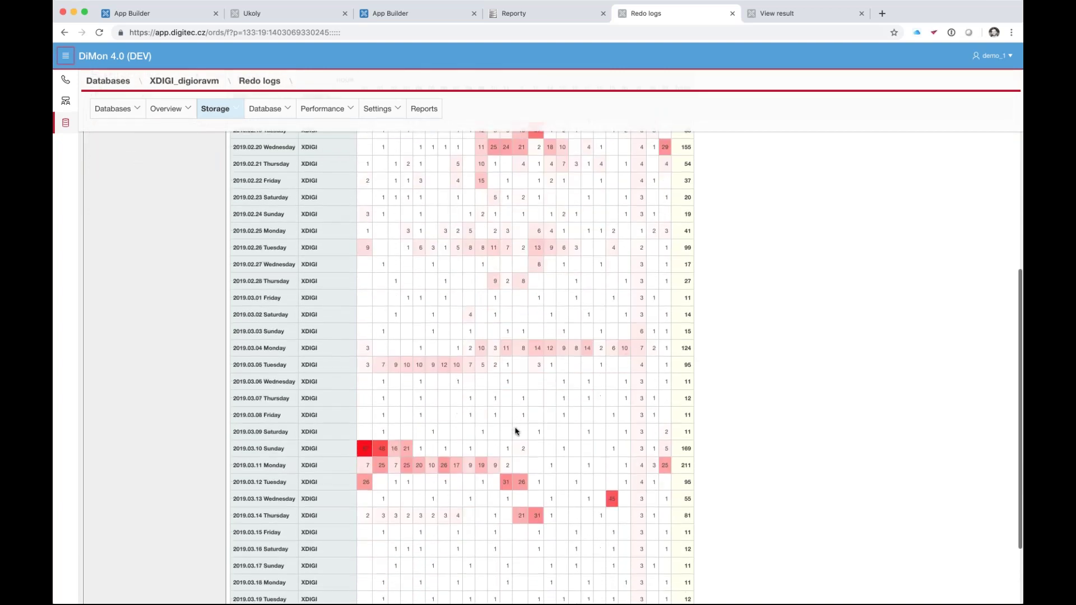
scroll(516, 431, up, 7)
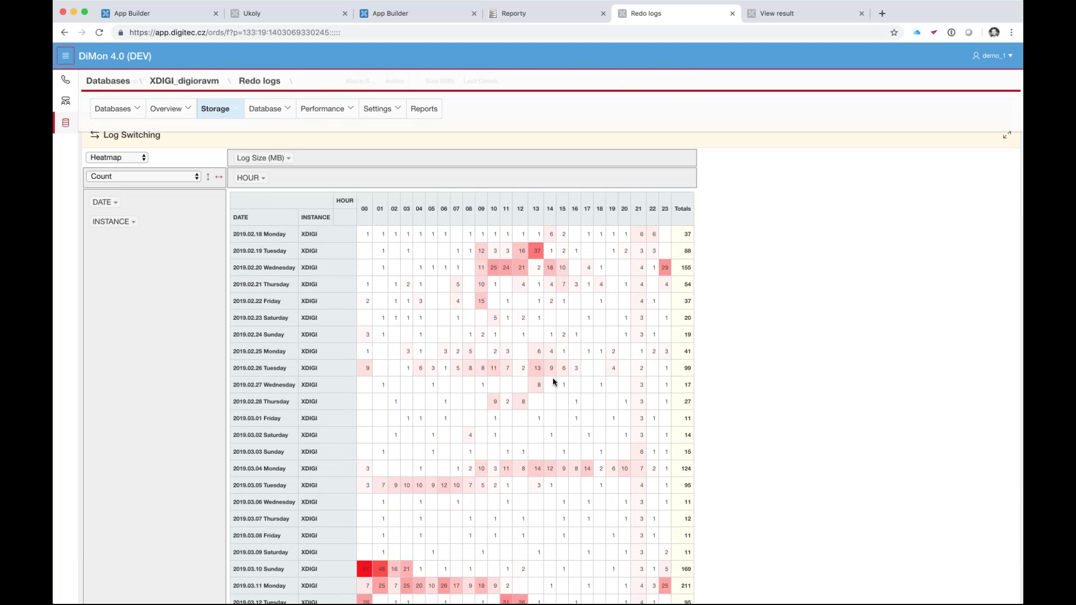
scroll(553, 382, up, 10)
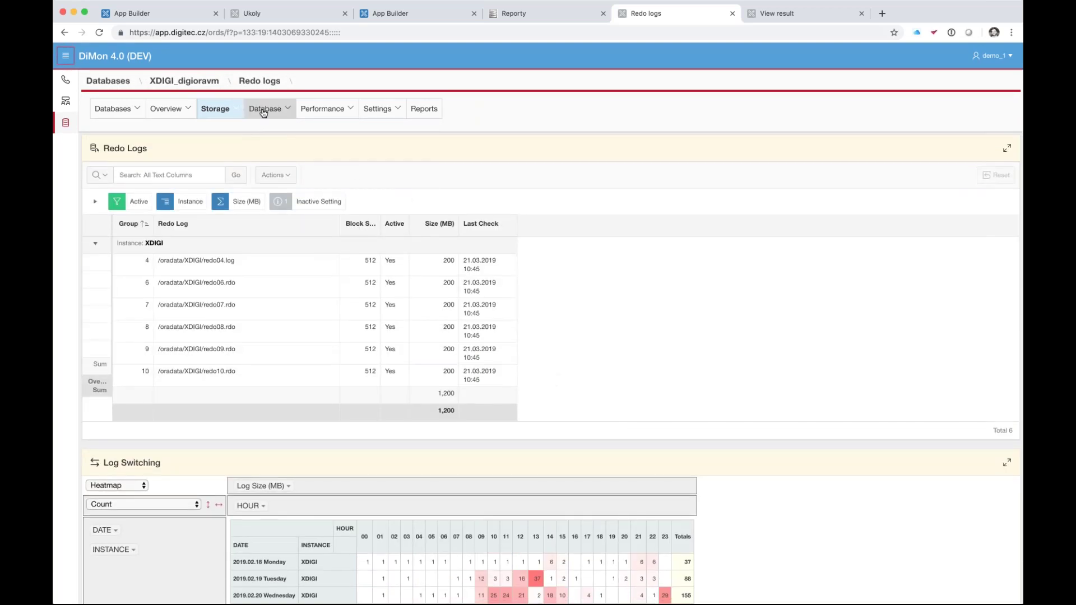
click(290, 110)
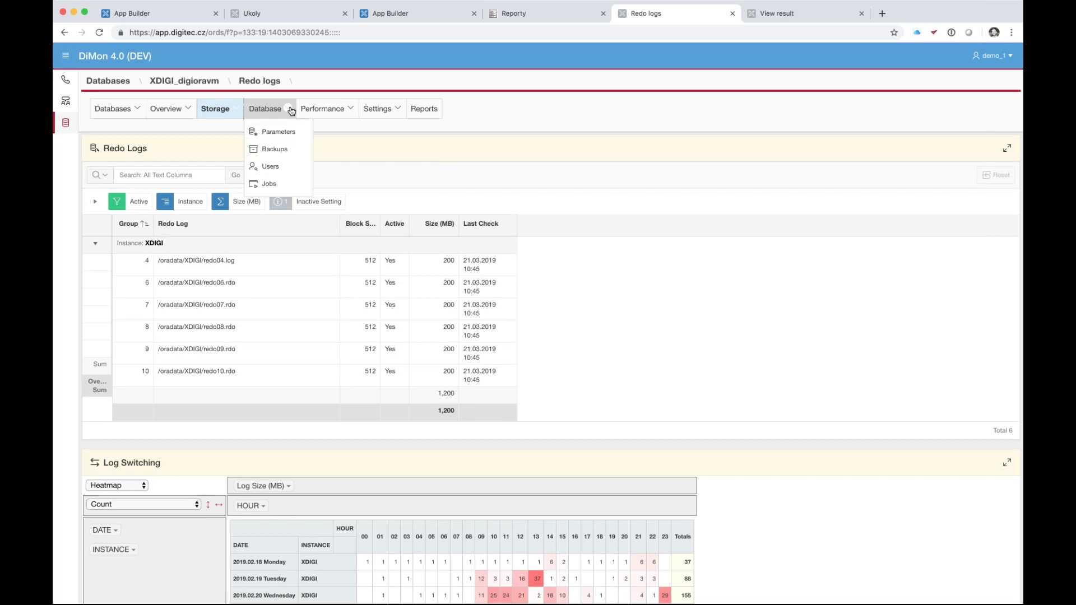
- List the 368 non-default parameters and inspect memory_target's value history in its pop-up window
click(270, 132)
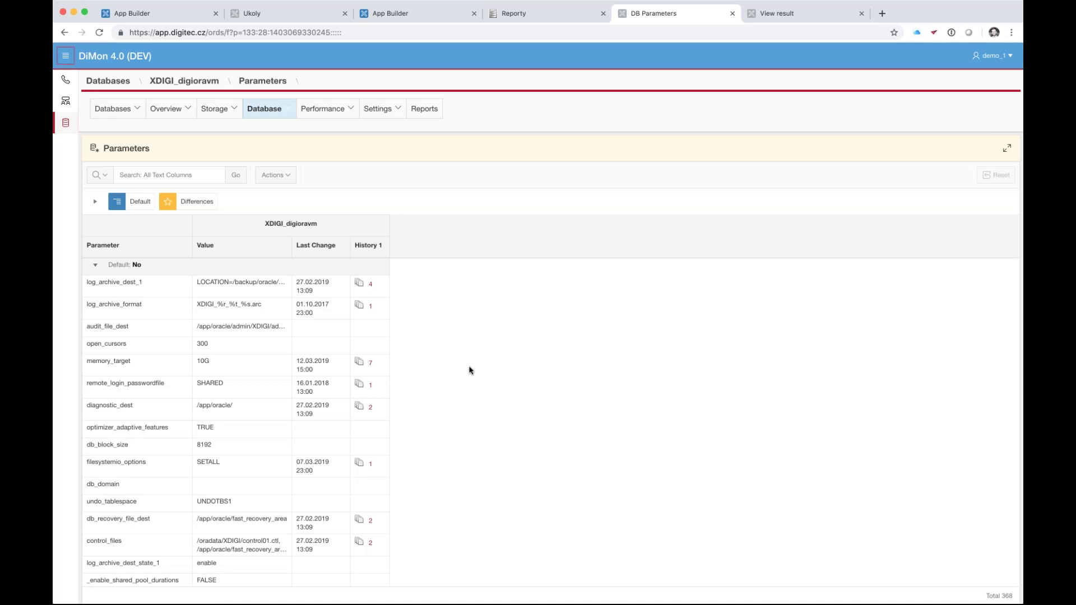
scroll(469, 370, down, 3)
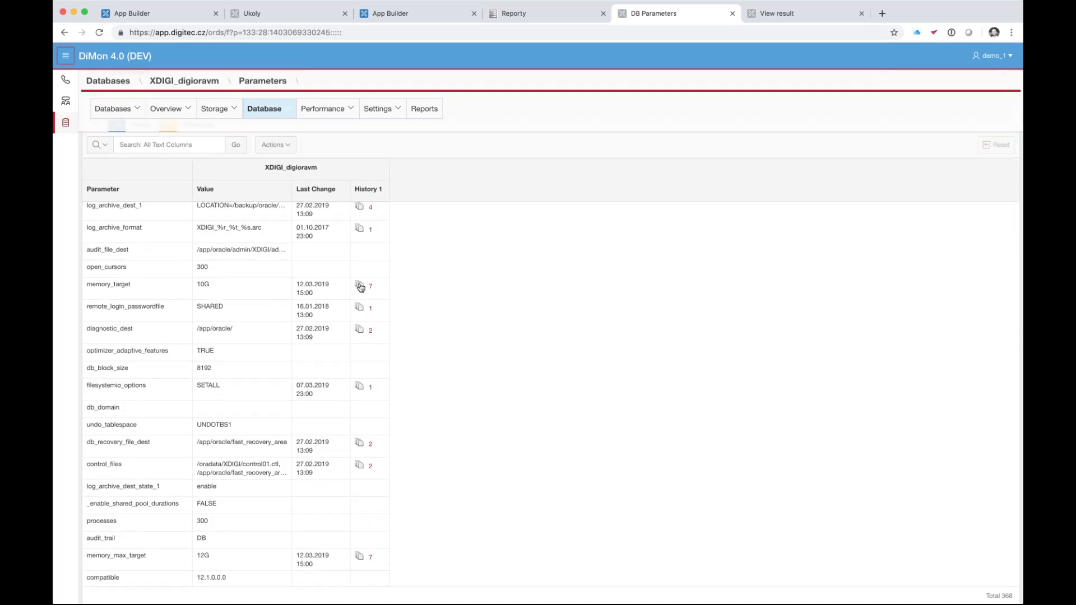
scroll(362, 289, up, 1)
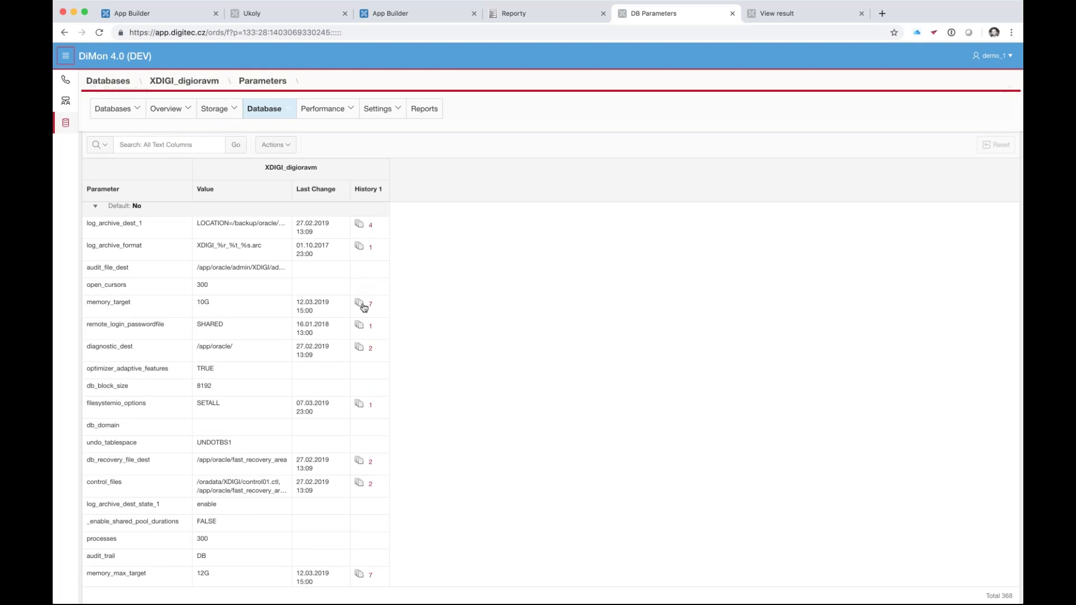
click(362, 306)
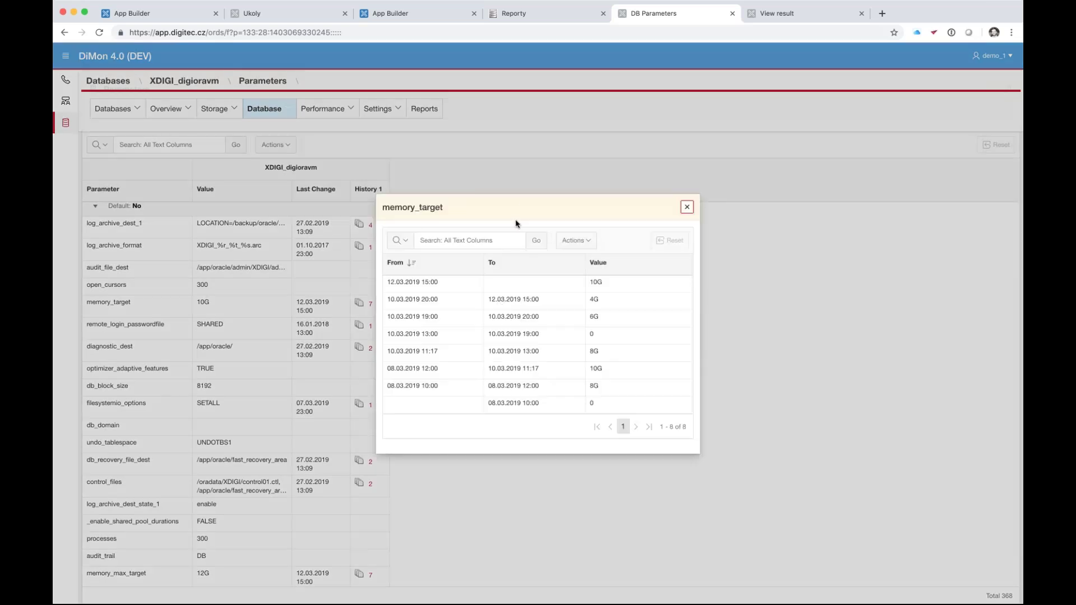
drag(525, 205, 572, 251)
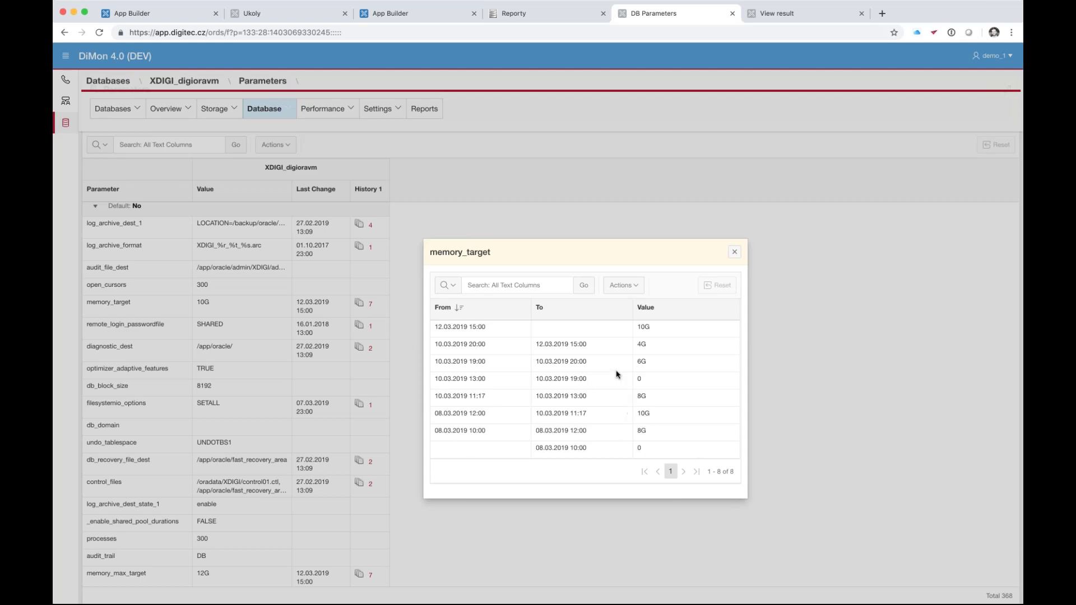
click(735, 254)
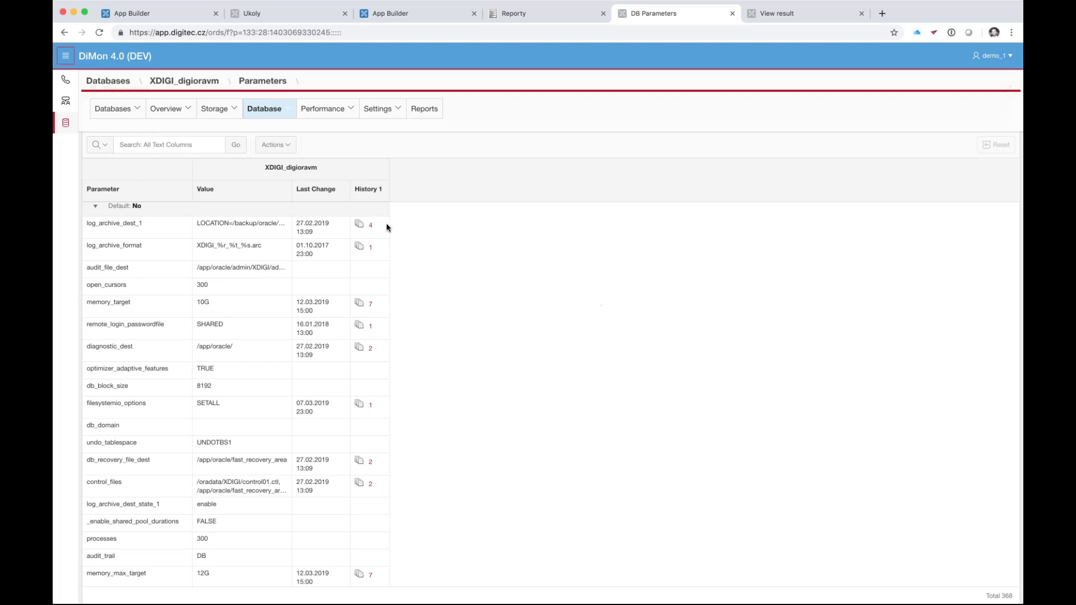
scroll(665, 288, up, 2)
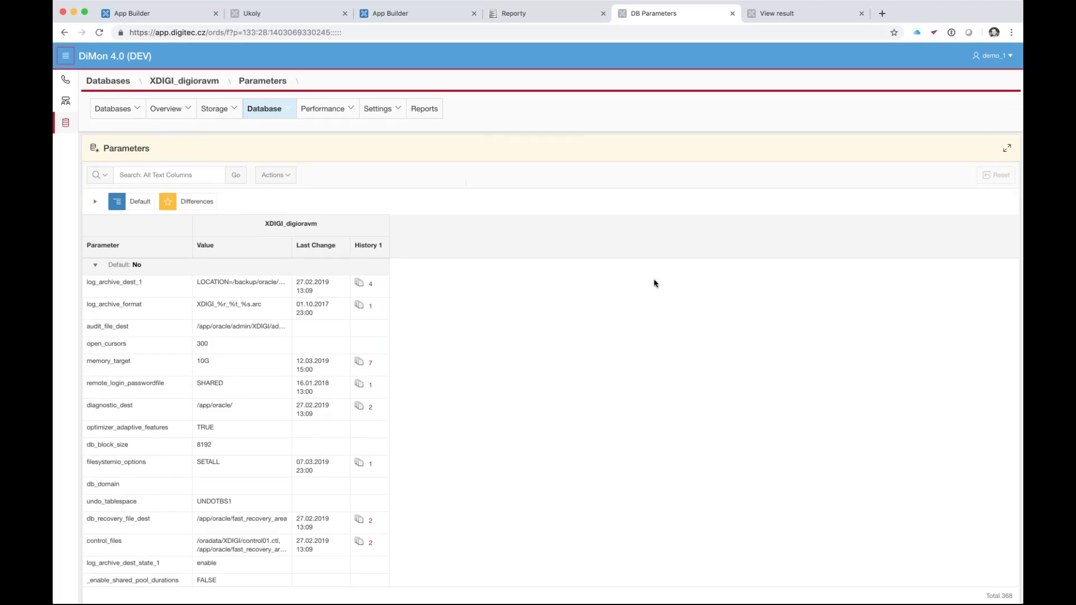
- Switch to the DiSec wizard and review the Introduction and Get script version and platform choices
click(801, 14)
click(103, 141)
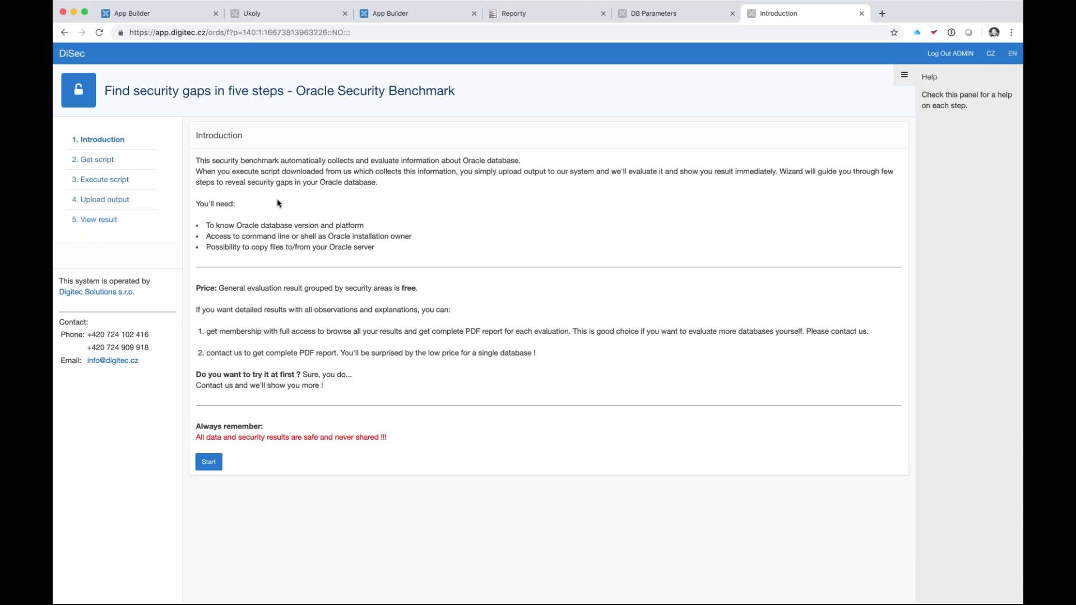
click(115, 160)
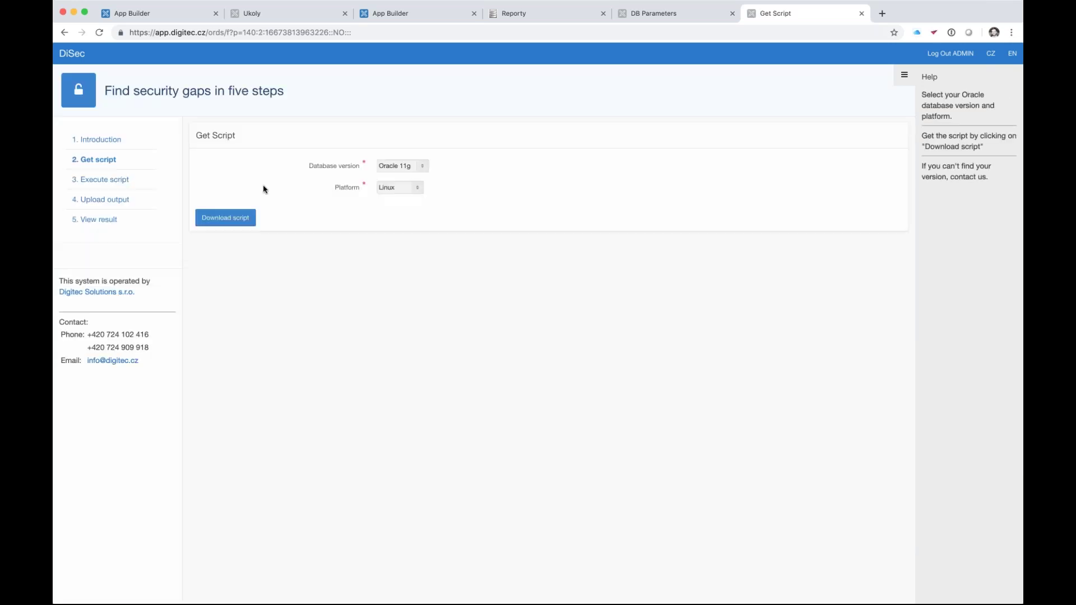
click(423, 168)
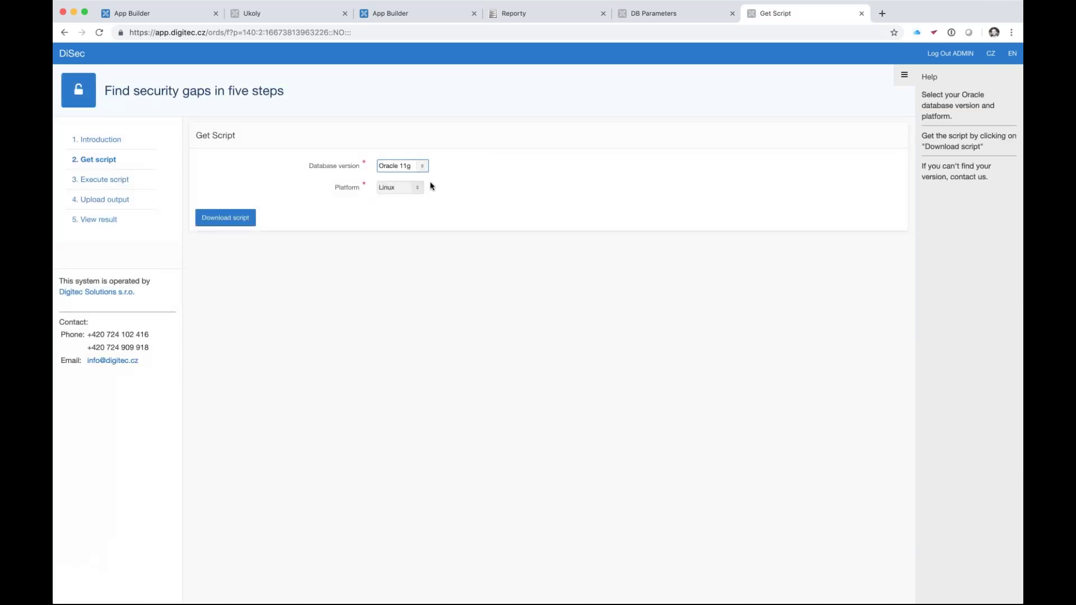
click(417, 189)
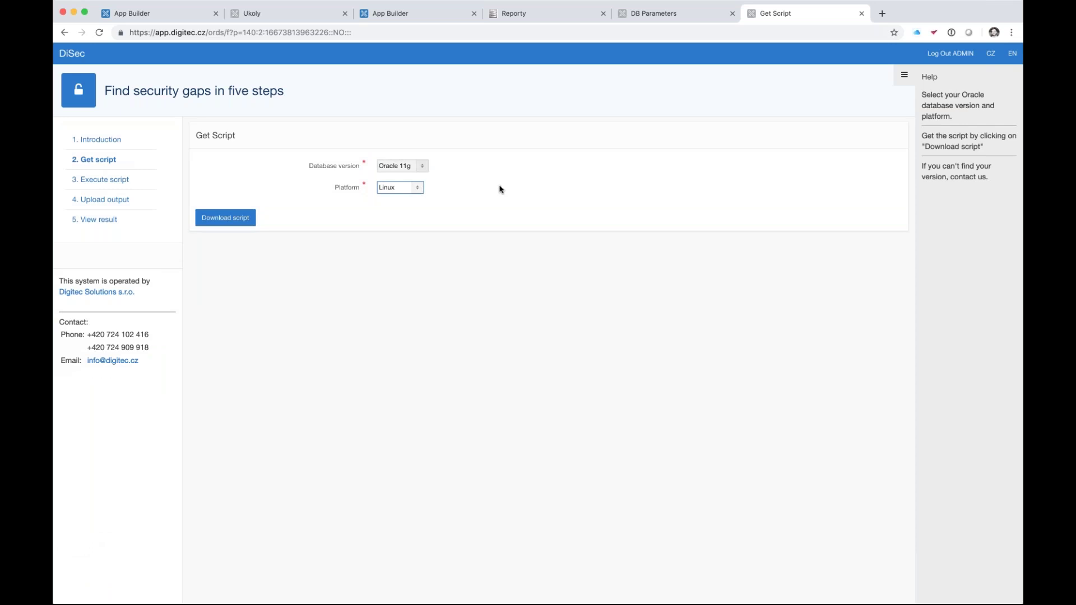
- Review the Execute script instructions, then move to the Upload output form
click(92, 185)
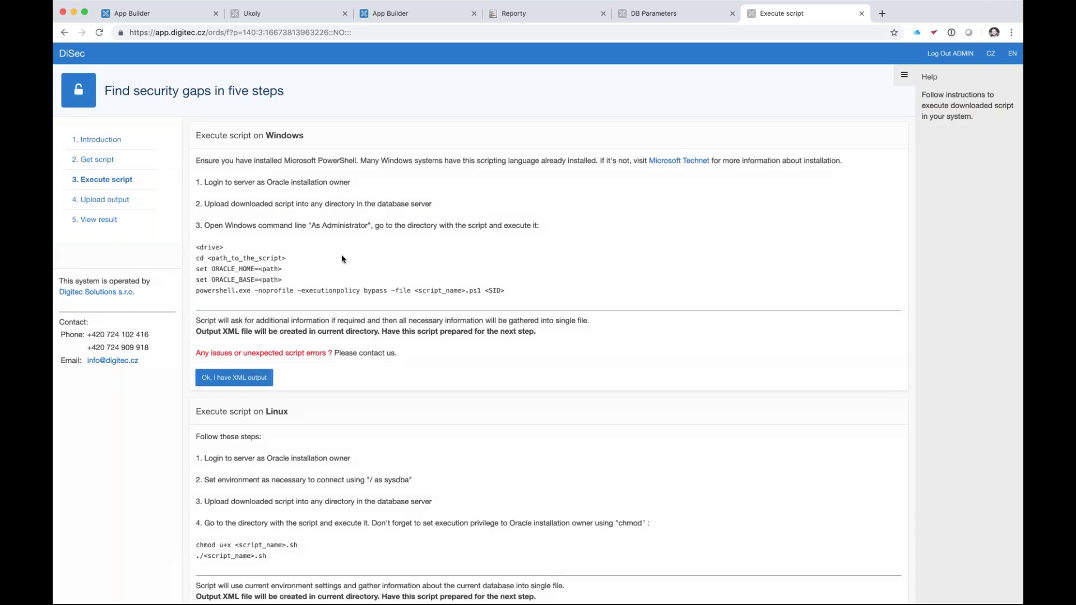
scroll(344, 259, down, 1)
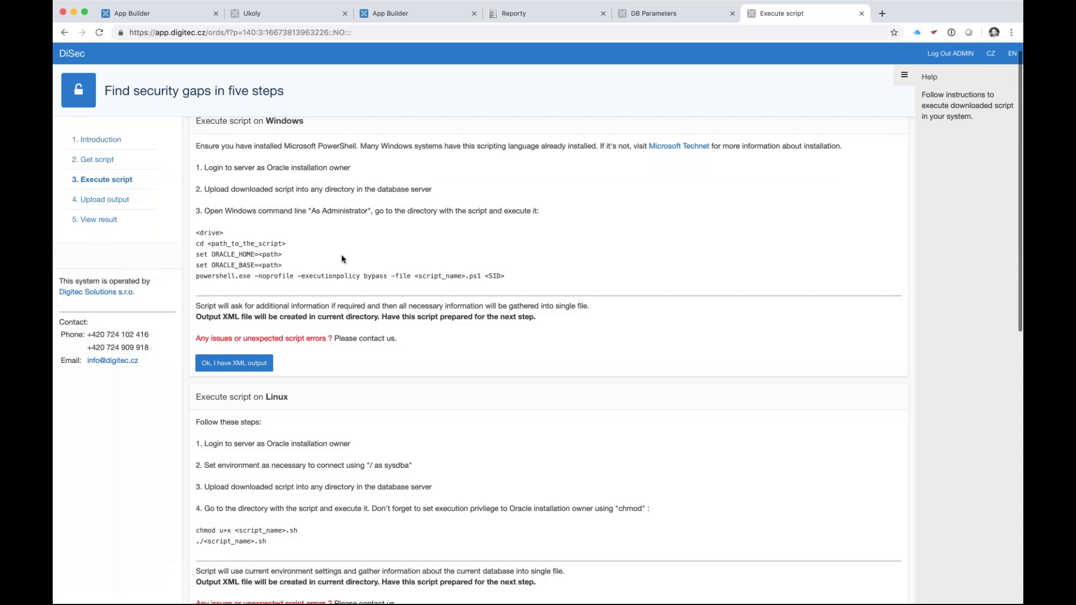
scroll(343, 259, down, 5)
scroll(252, 224, up, 5)
click(105, 201)
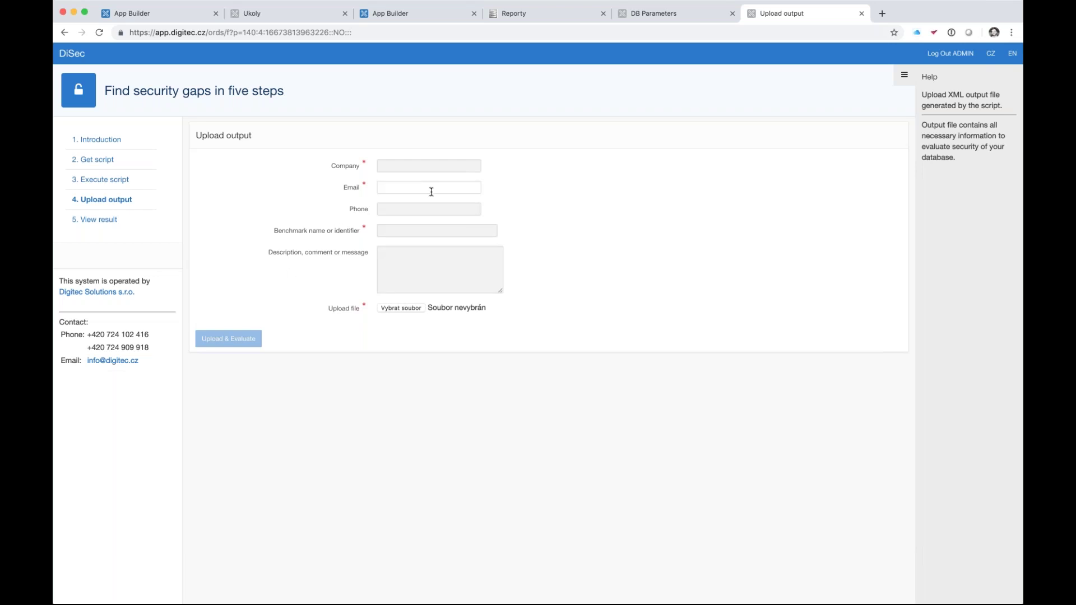
- Show step 5, View result, with XDIGI 12c scoring 321/822 (39.05 %) over 257 tests
click(97, 221)
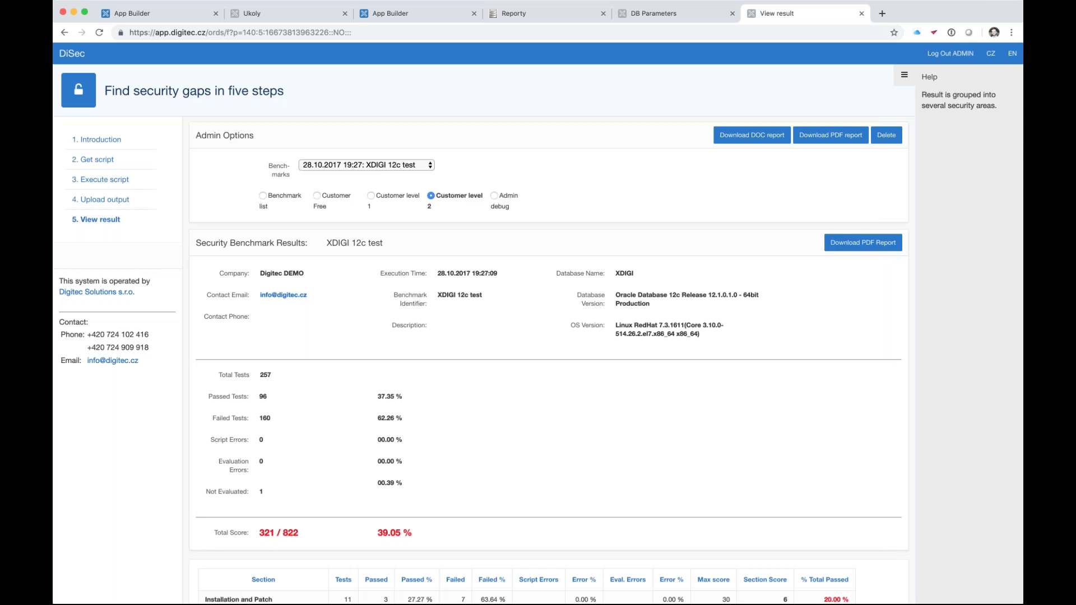
scroll(220, 234, down, 1)
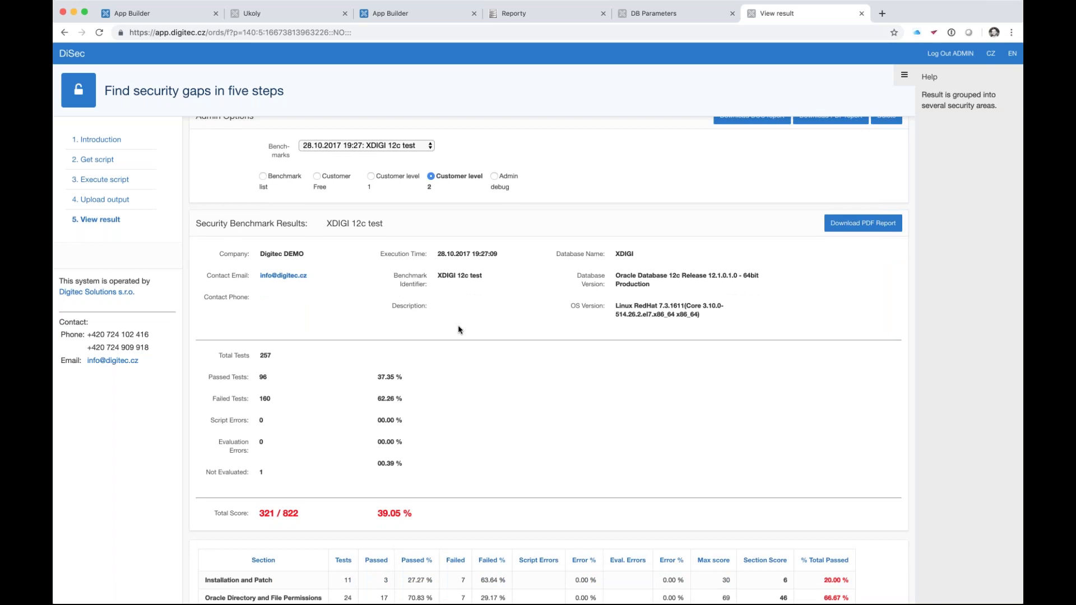
scroll(459, 330, down, 5)
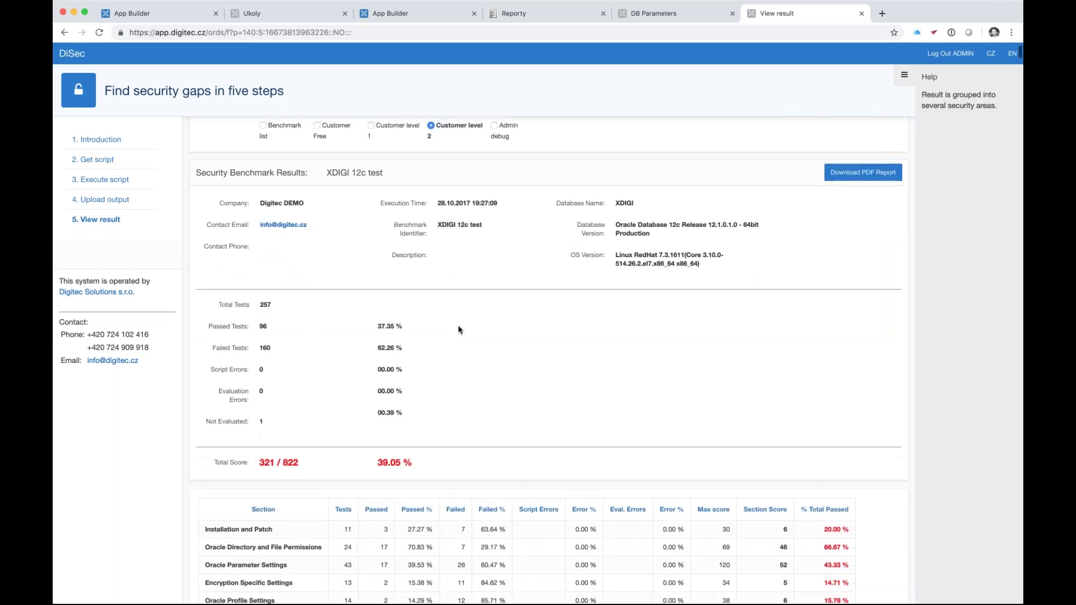
scroll(459, 330, down, 3)
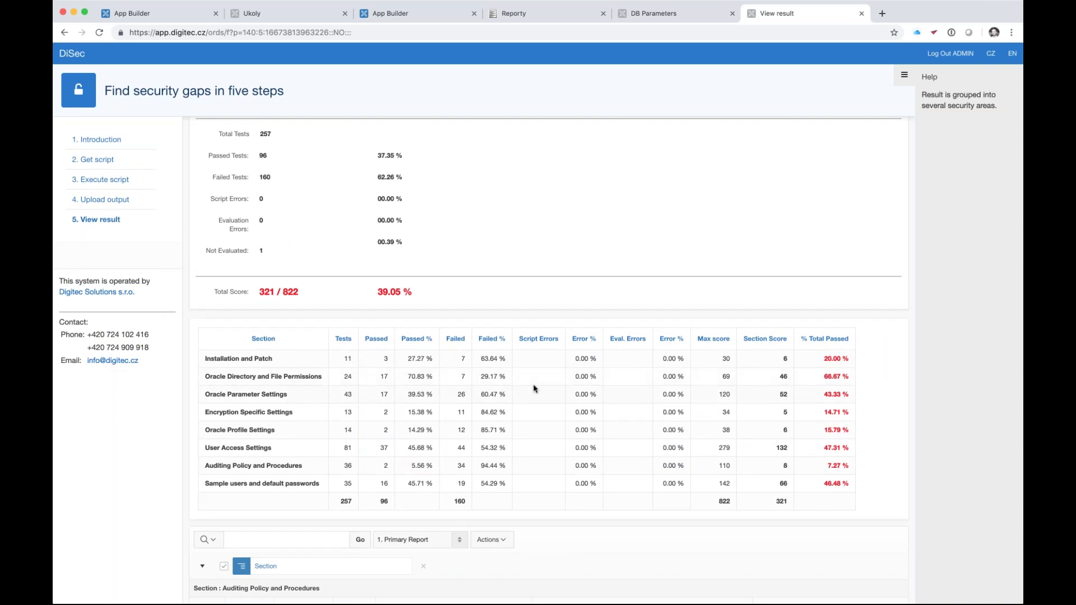
scroll(534, 388, down, 10)
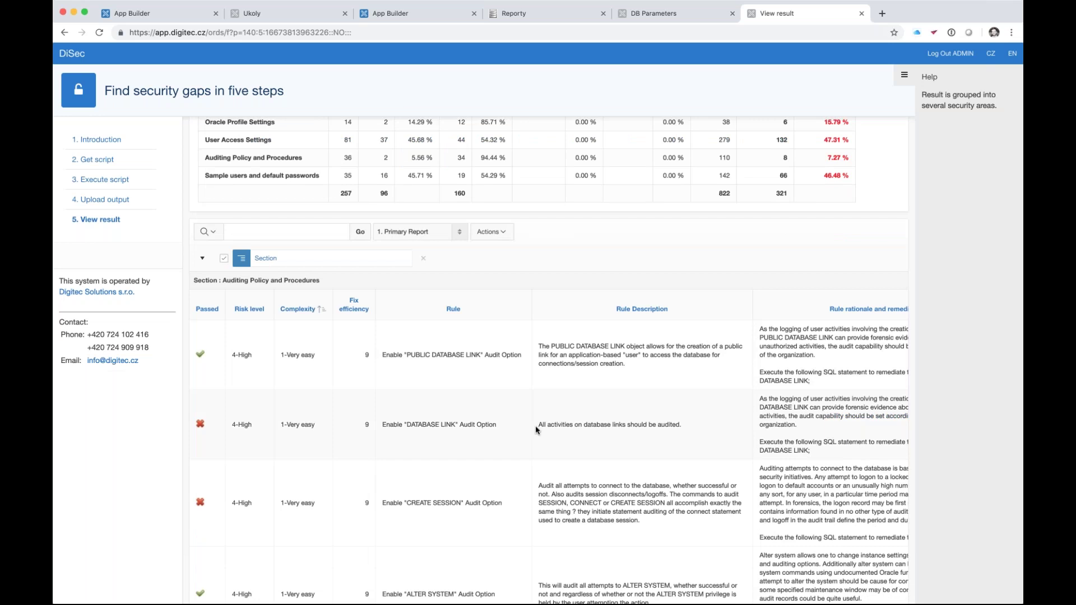
scroll(536, 426, up, 10)
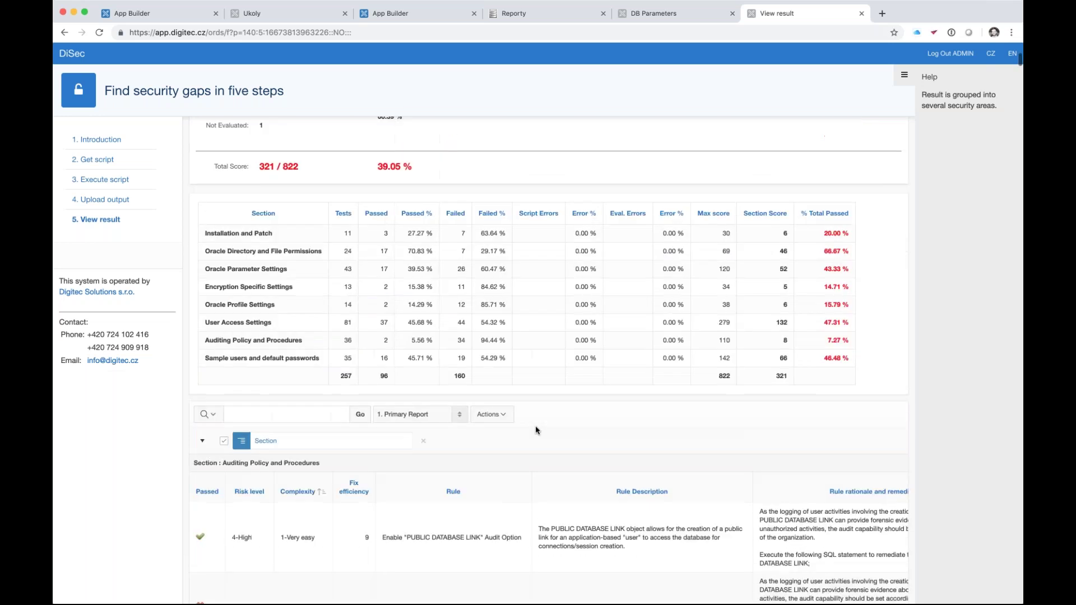
scroll(536, 430, up, 3)
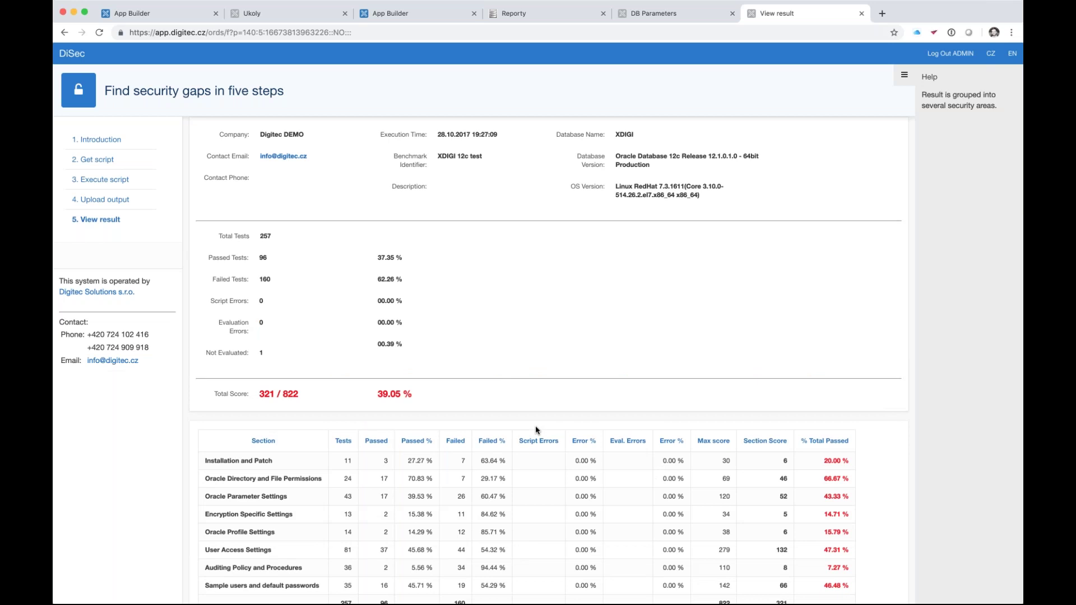
scroll(535, 428, up, 4)
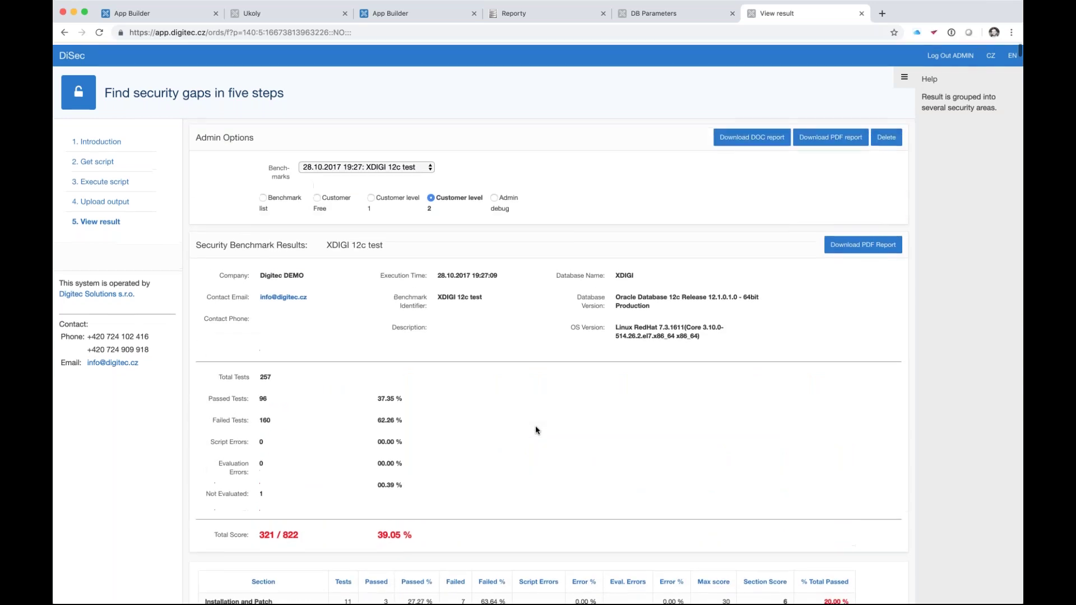
scroll(535, 430, down, 2)
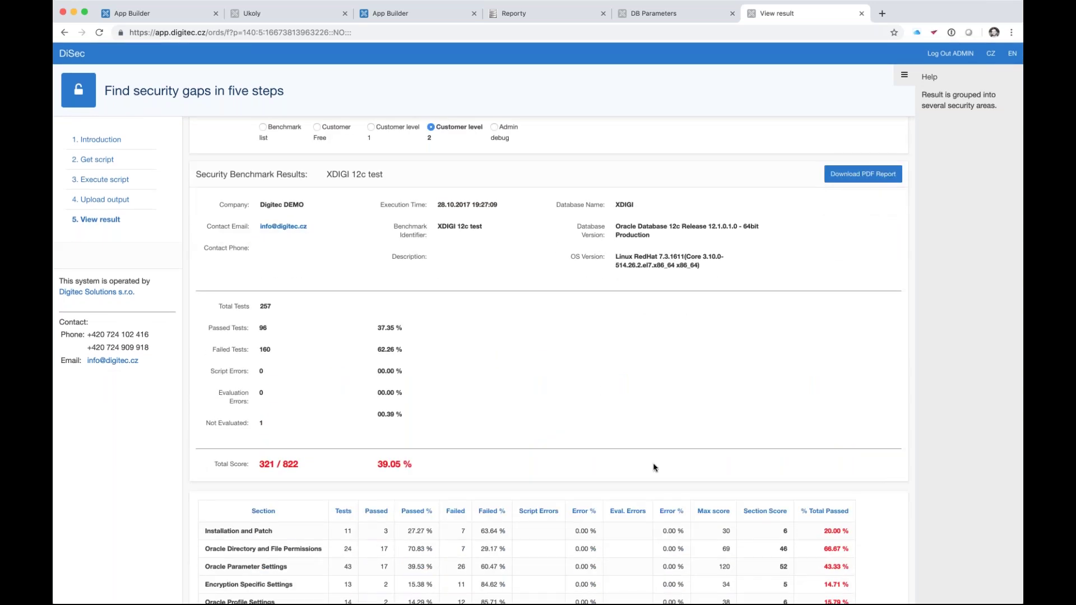
scroll(654, 467, up, 3)
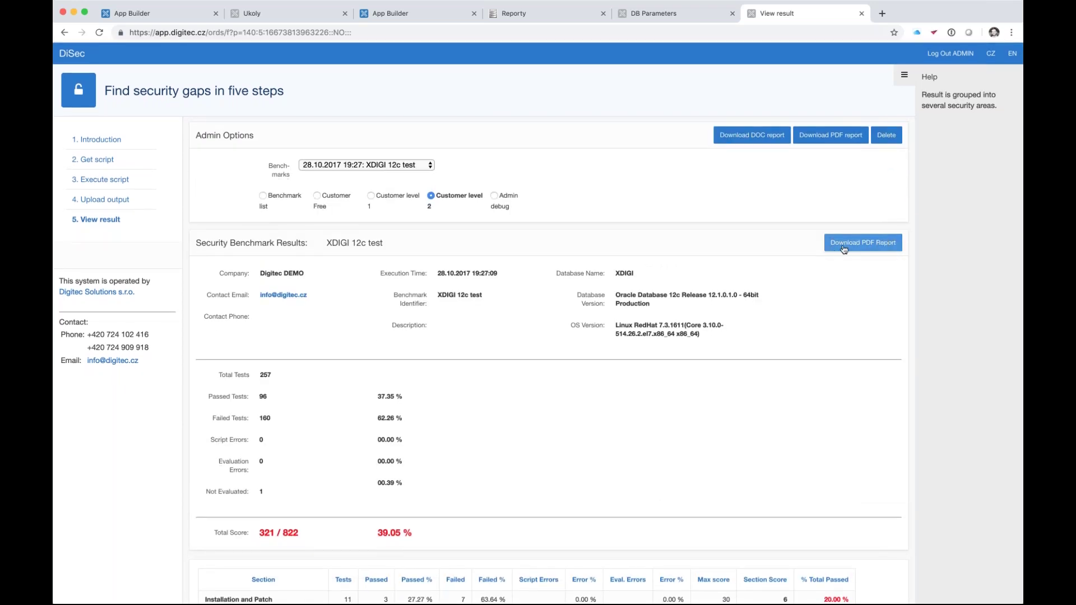
- Download the XDIGI_cis PDF report, open it and check the Results Summary totalling 38.56 %
click(860, 248)
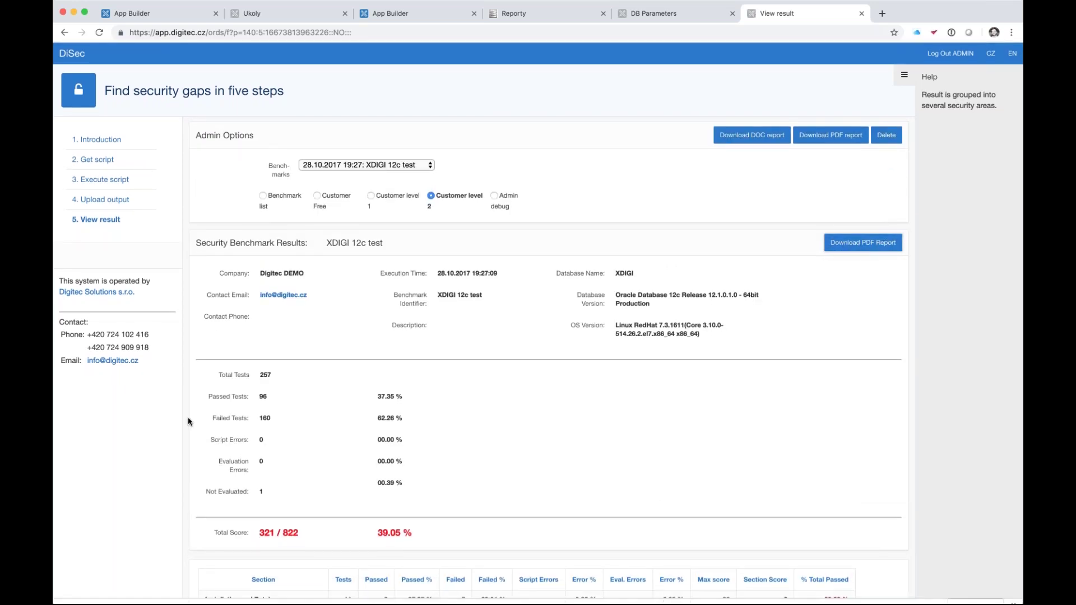
click(115, 592)
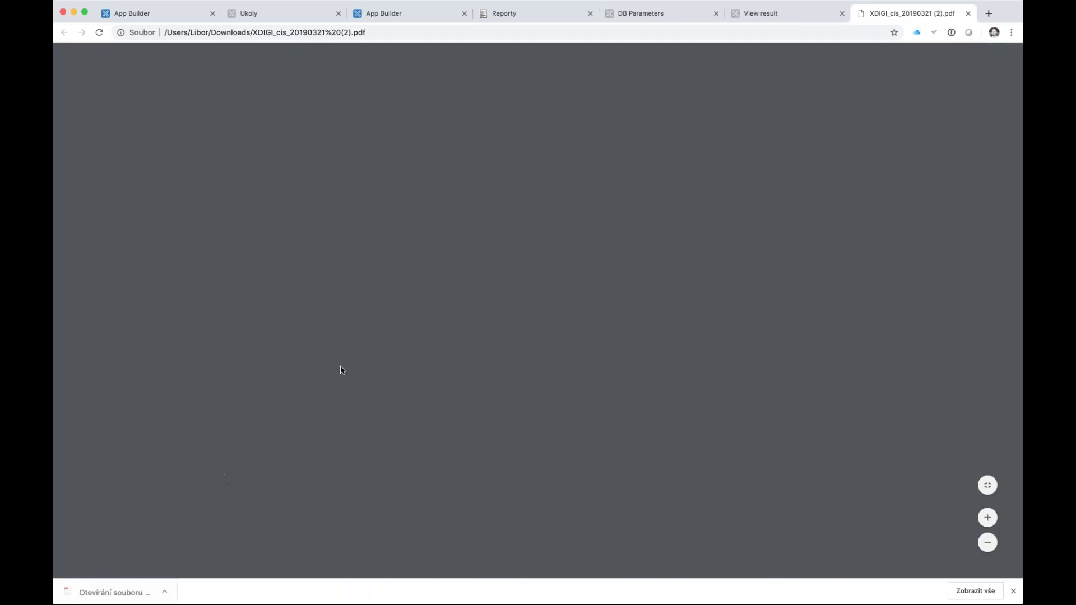
scroll(340, 370, down, 10)
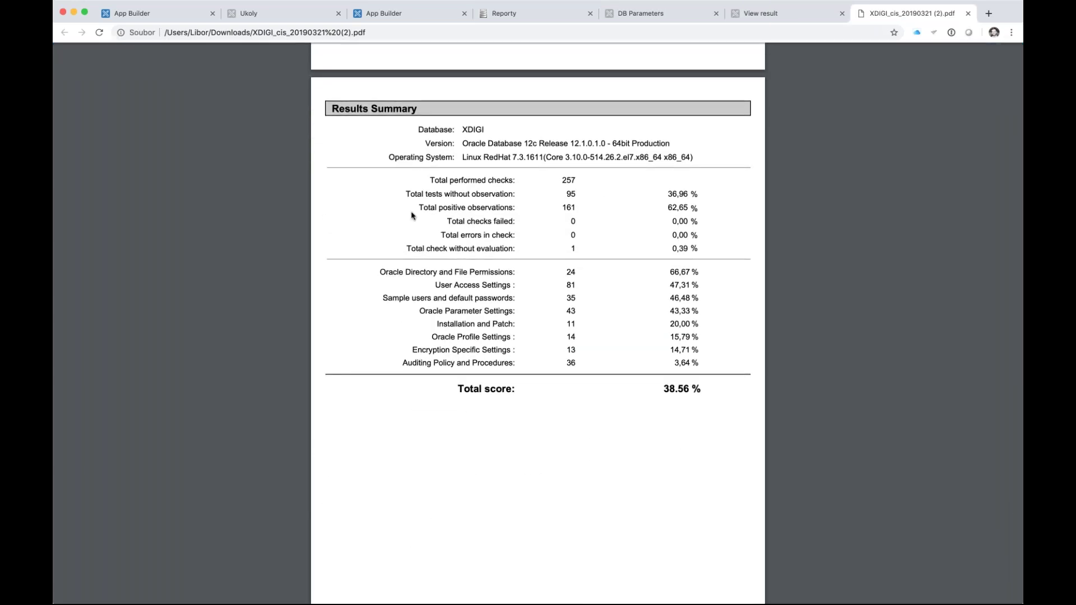
scroll(413, 216, down, 3)
scroll(538, 314, up, 5)
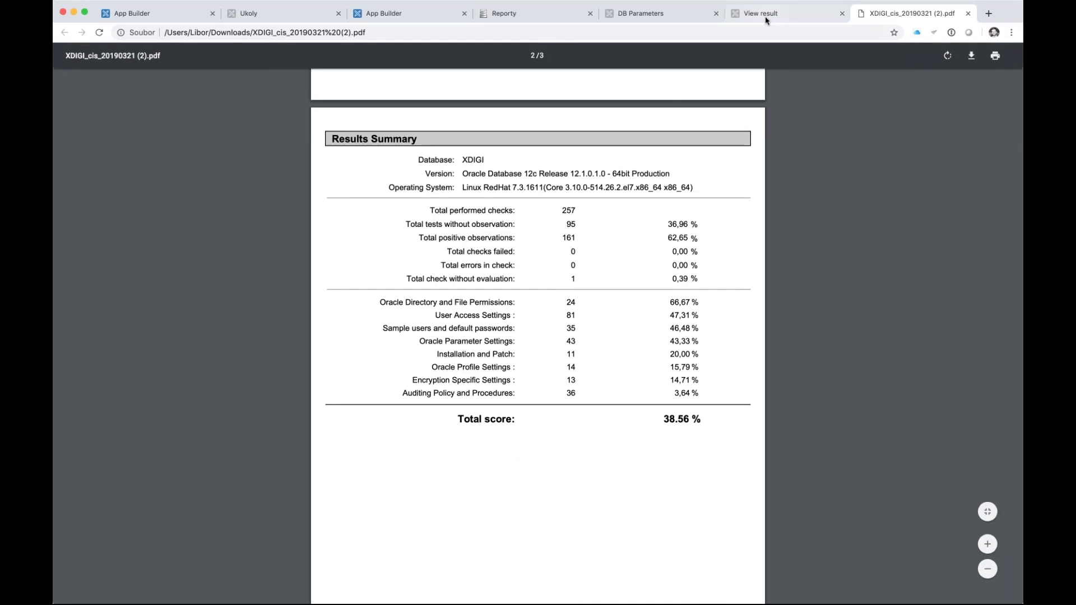
- Back on View result, download another copy of the PDF report and open it
click(767, 13)
click(826, 139)
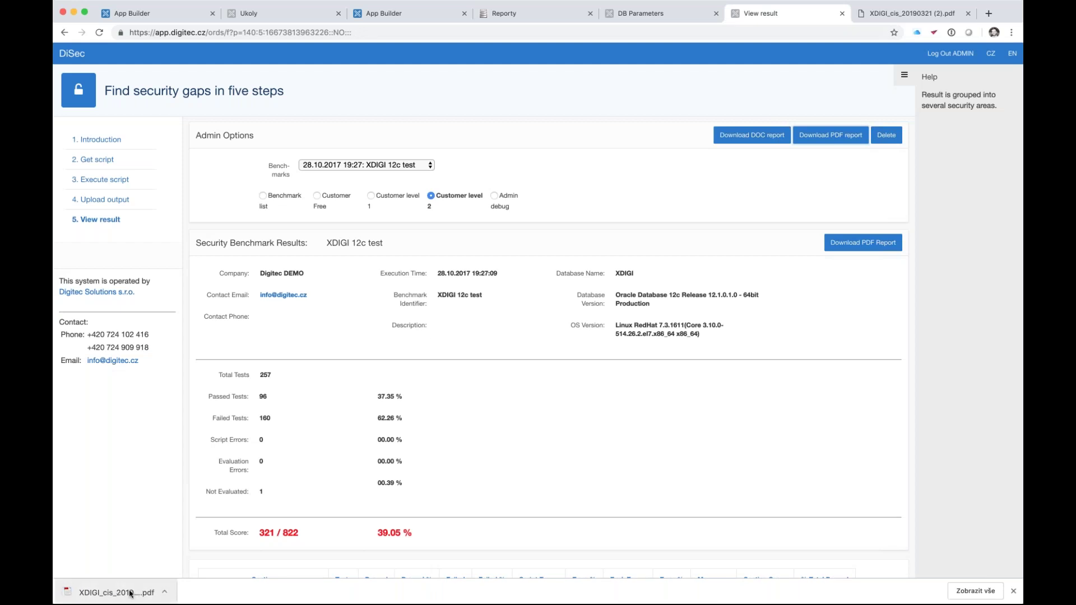
click(130, 593)
- Scroll the new XDIGI_cis report through Results Summary and Installation and Patch checks, then return to View result
scroll(443, 424, down, 8)
scroll(443, 424, down, 3)
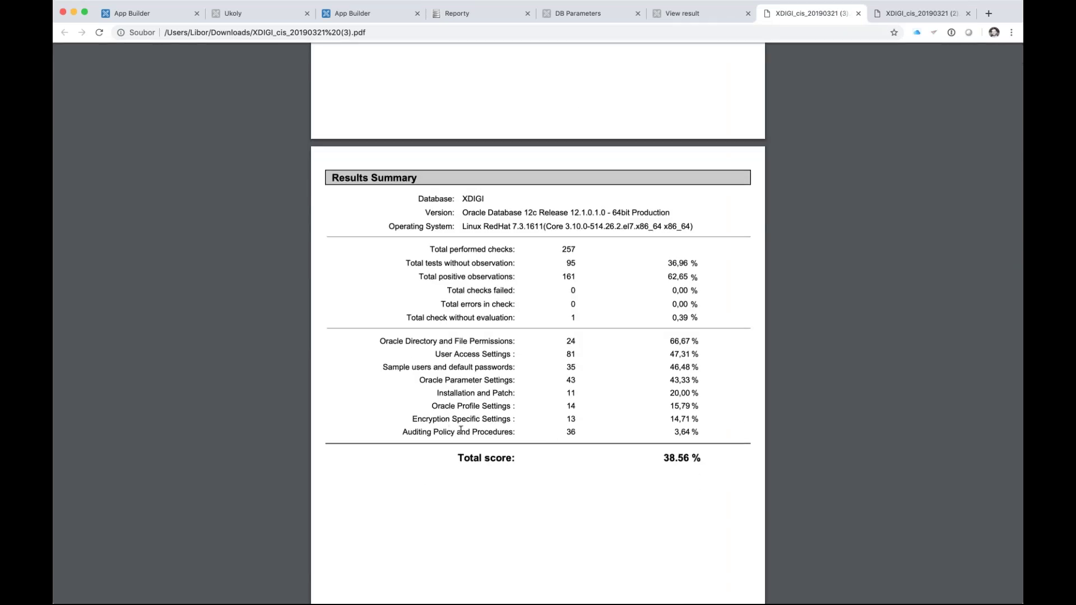
scroll(460, 430, down, 10)
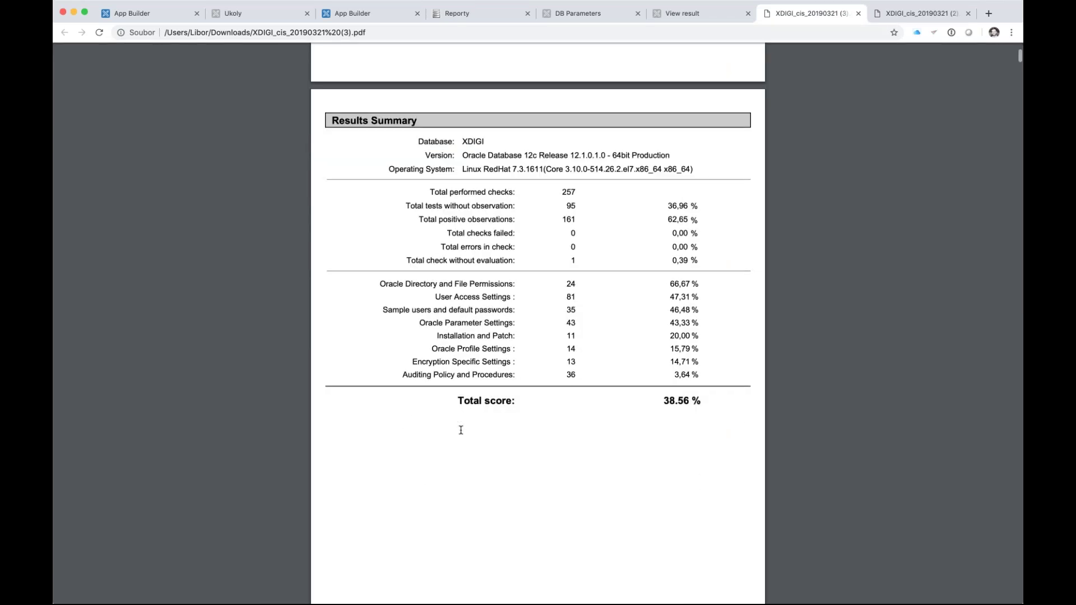
scroll(461, 430, down, 6)
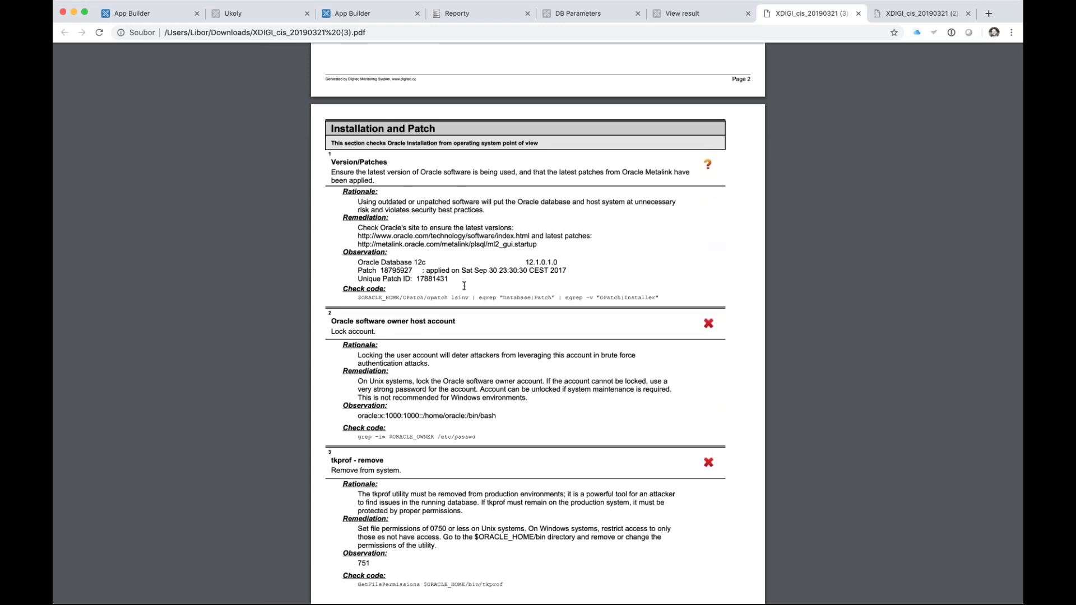
scroll(464, 286, down, 3)
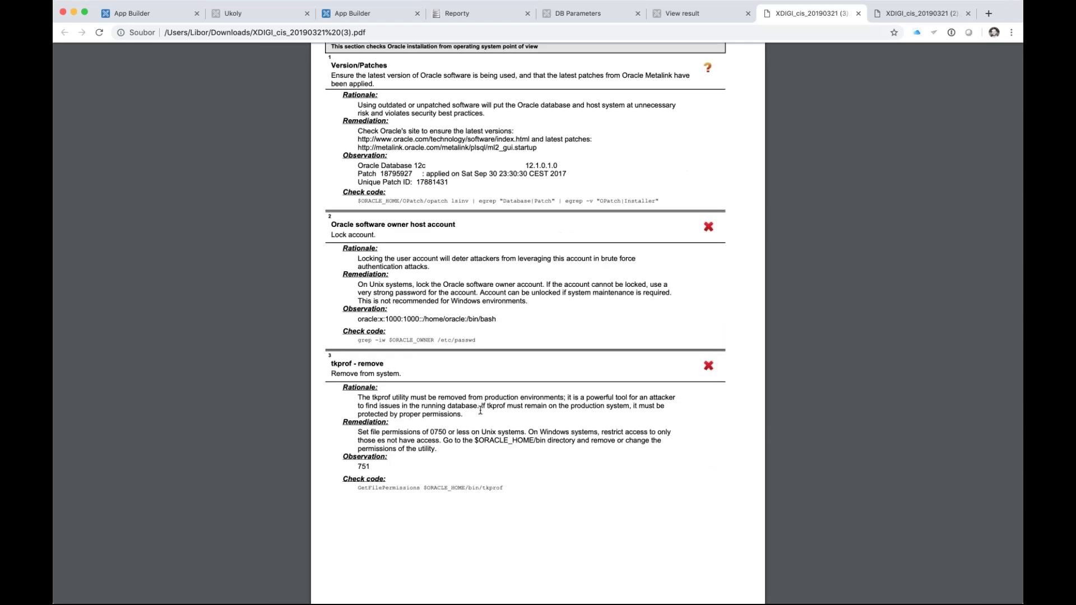
scroll(480, 411, down, 15)
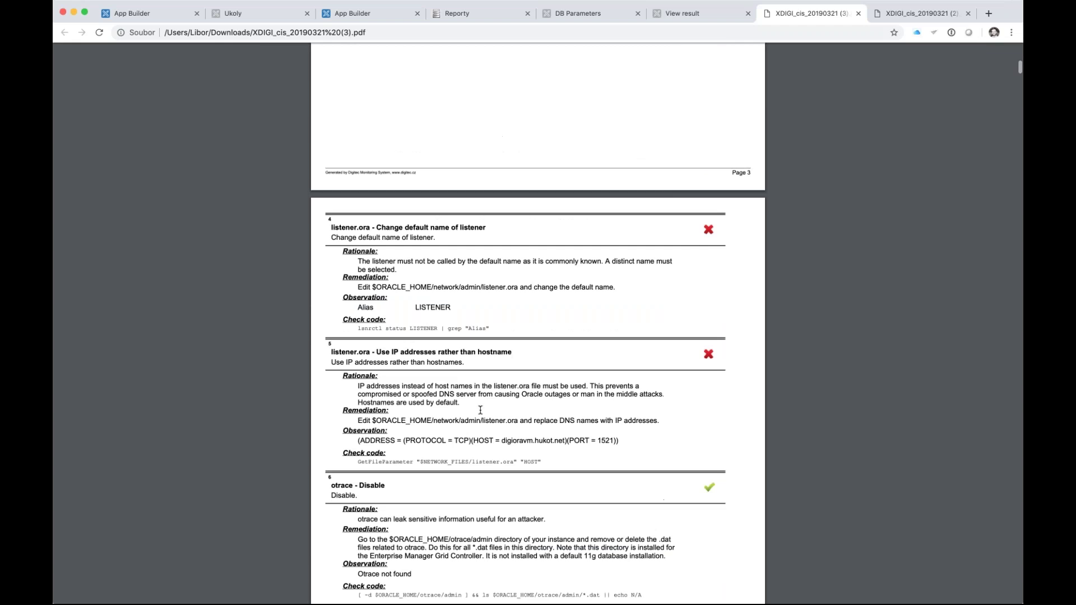
scroll(481, 410, down, 15)
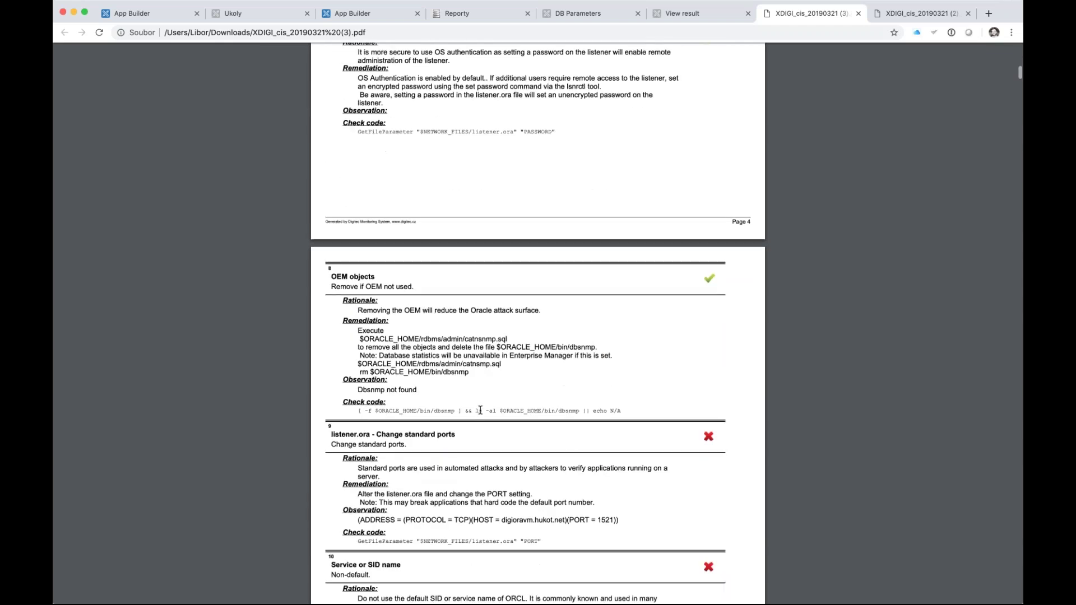
scroll(481, 410, down, 4)
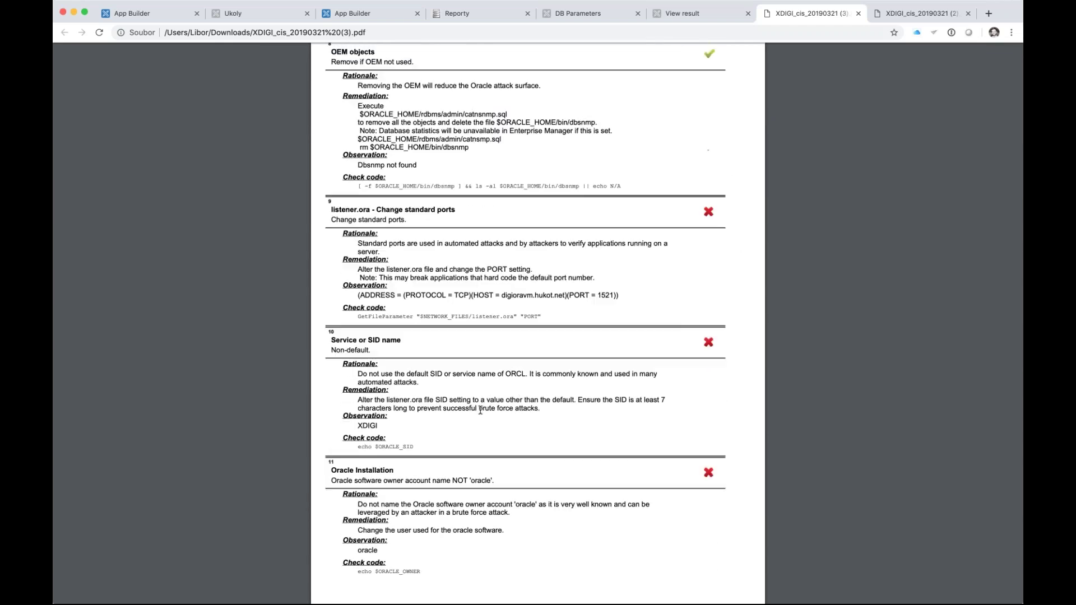
scroll(481, 411, down, 6)
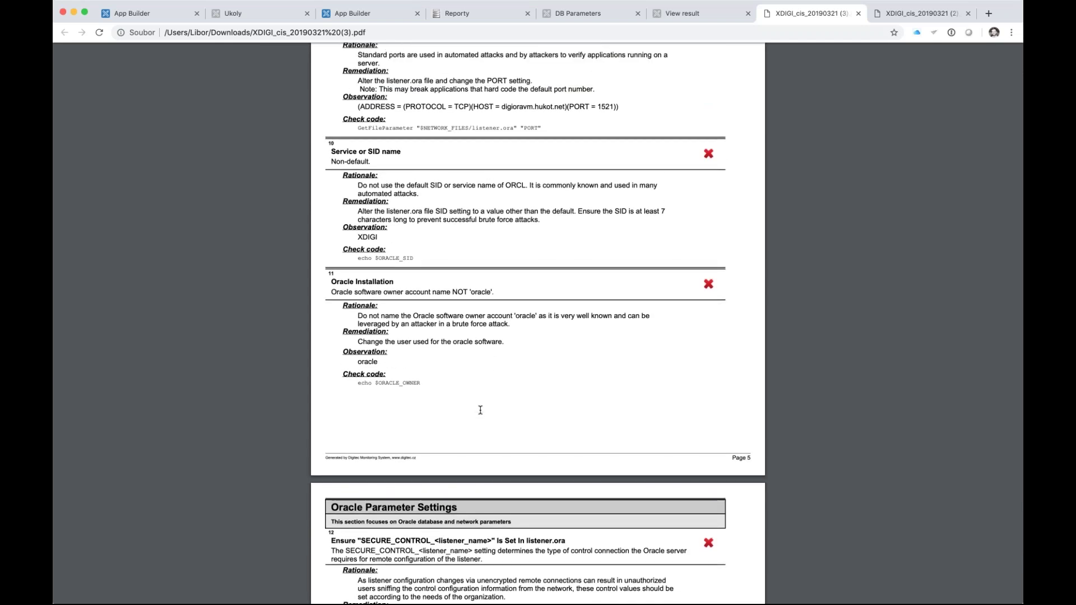
scroll(480, 410, up, 8)
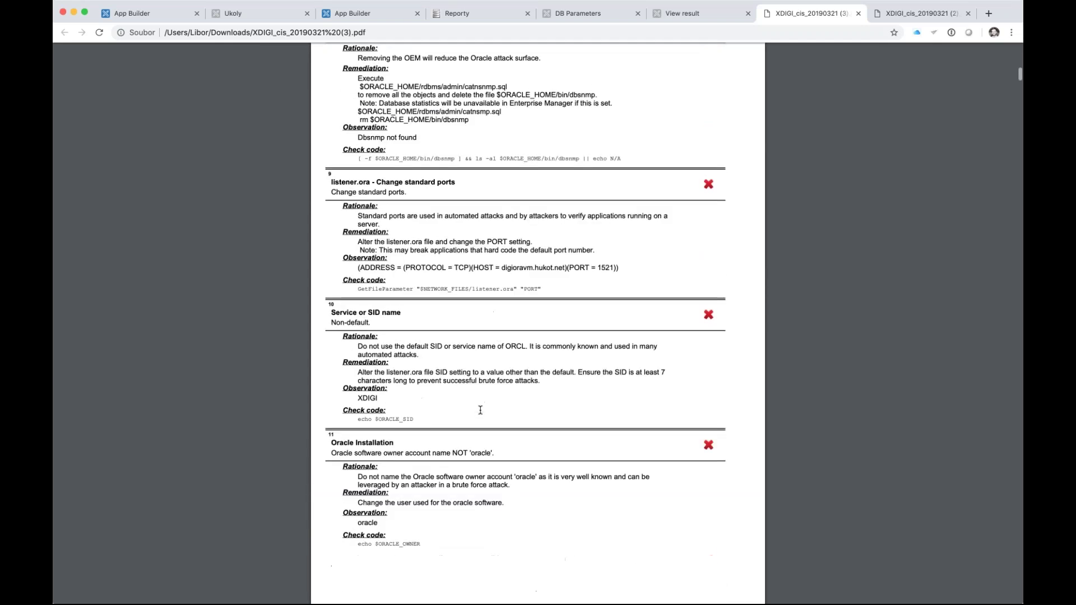
scroll(480, 410, up, 20)
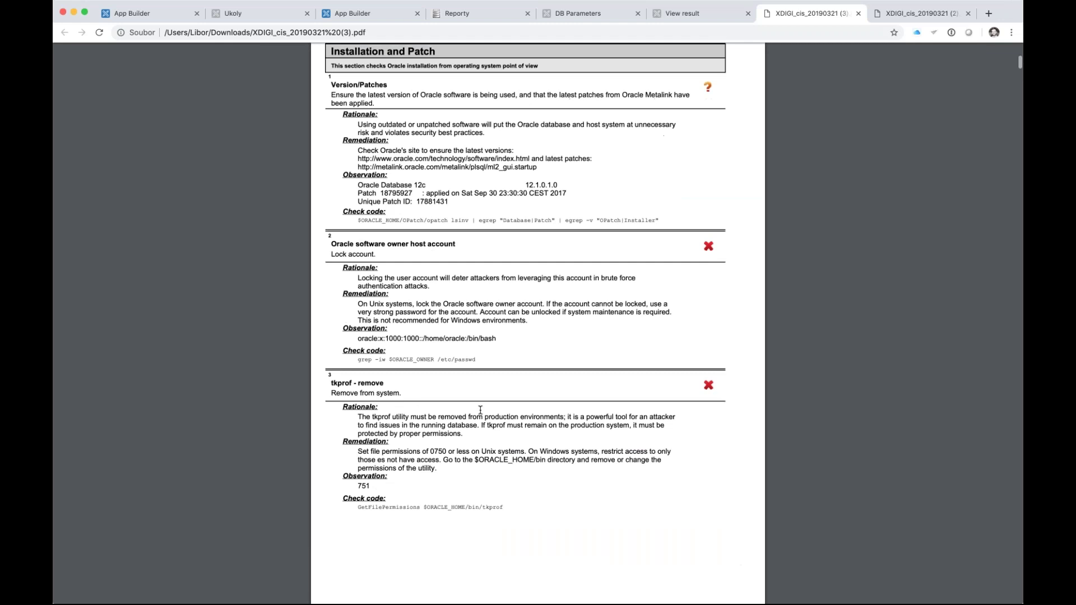
scroll(480, 410, up, 1)
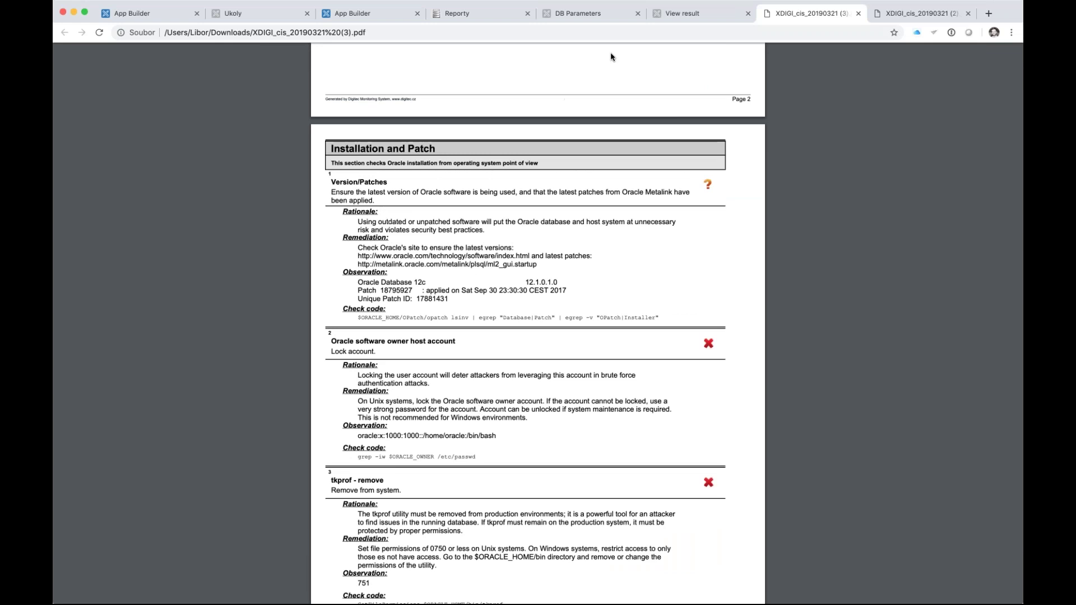
click(677, 16)
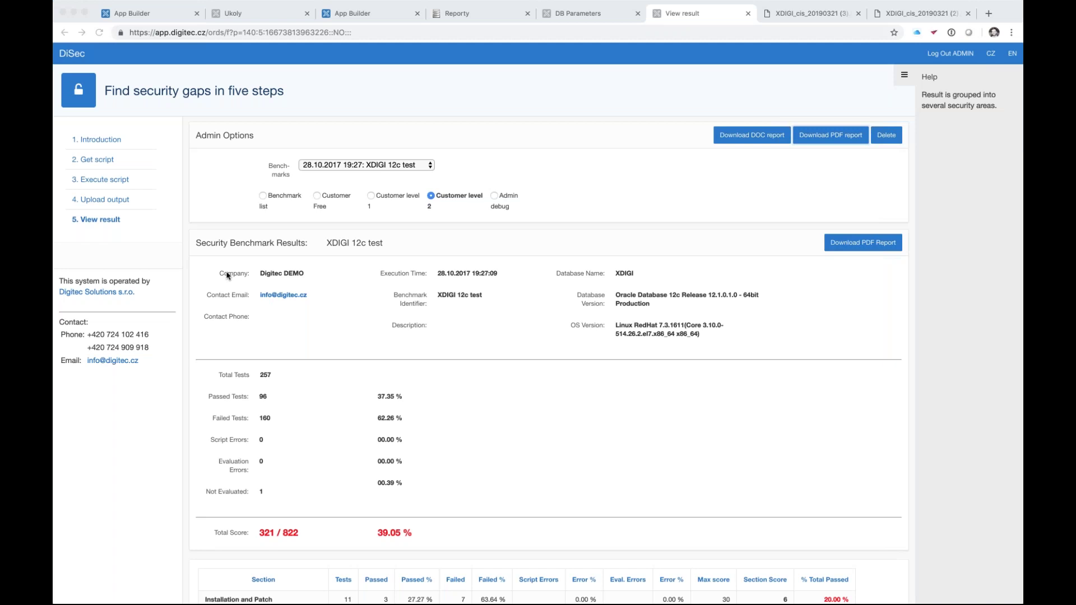
- Select the result details from Company to OS Version, then clear the selection
drag(201, 273, 678, 333)
click(756, 335)
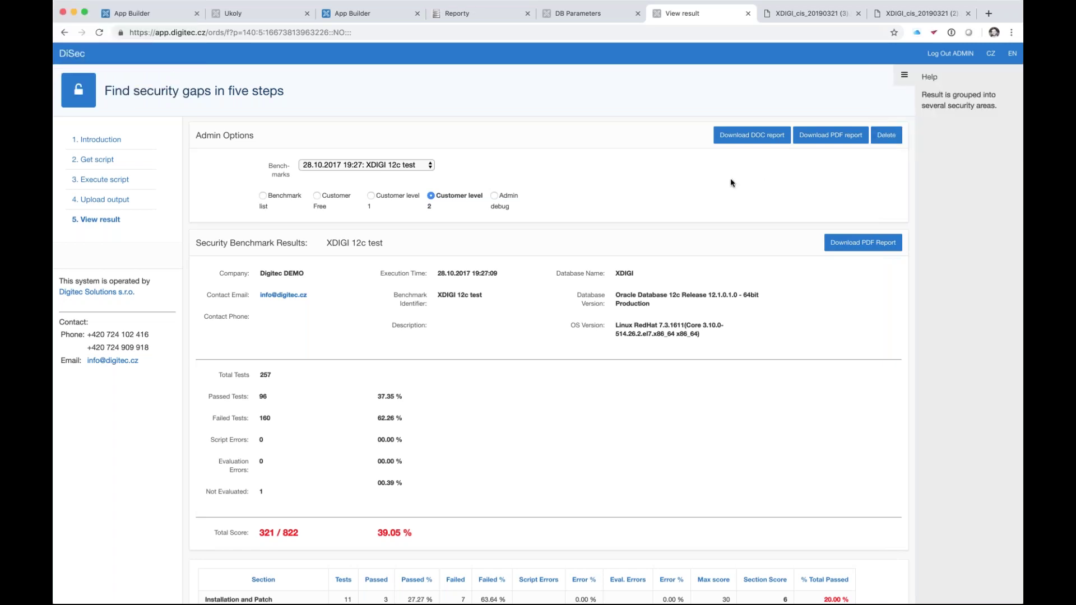
scroll(600, 330, down, 2)
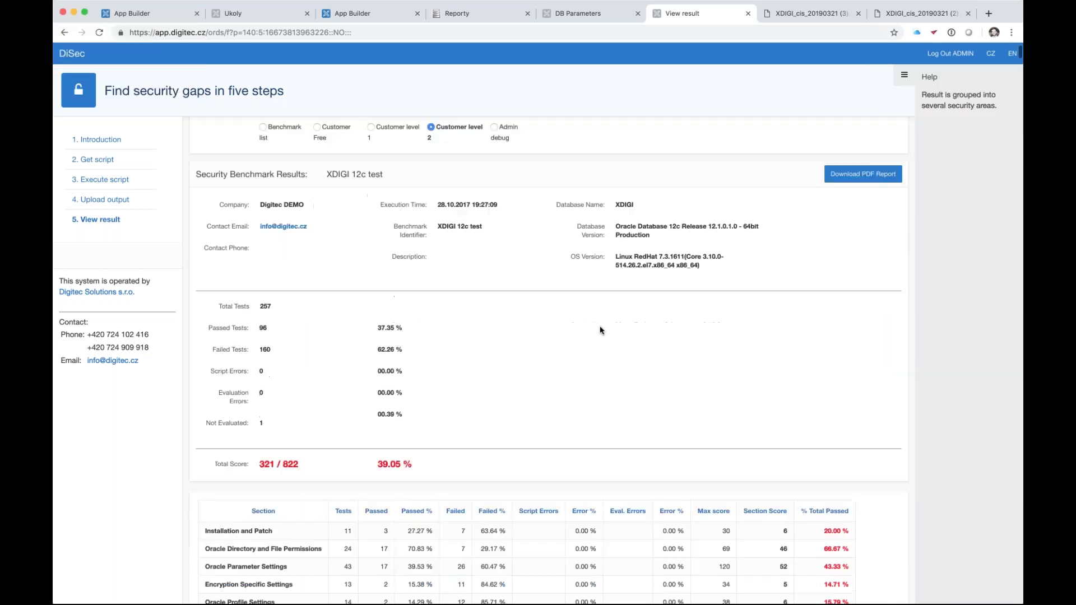
scroll(600, 330, up, 2)
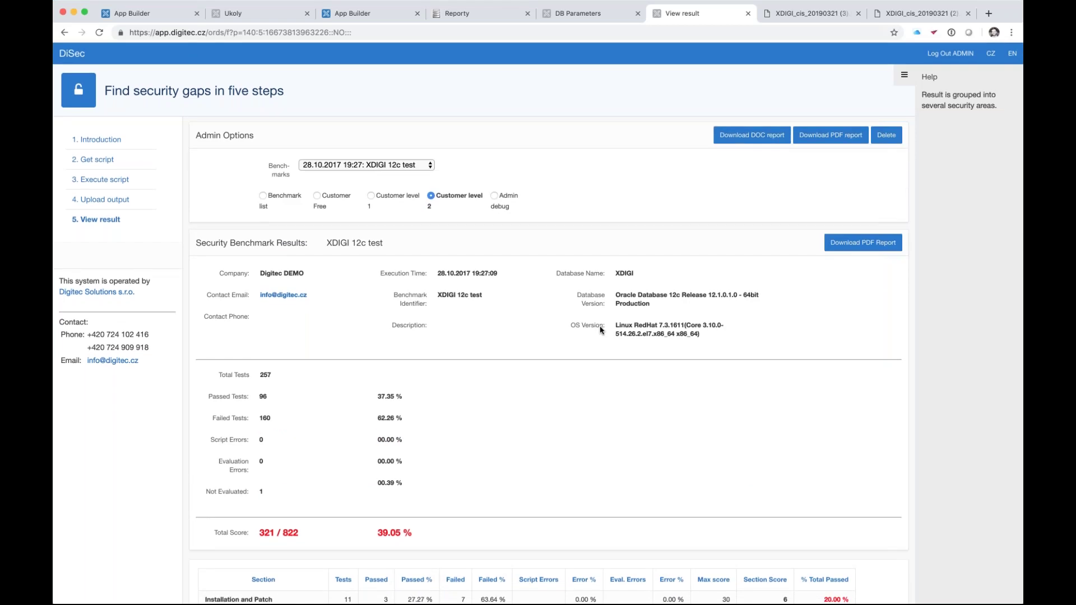